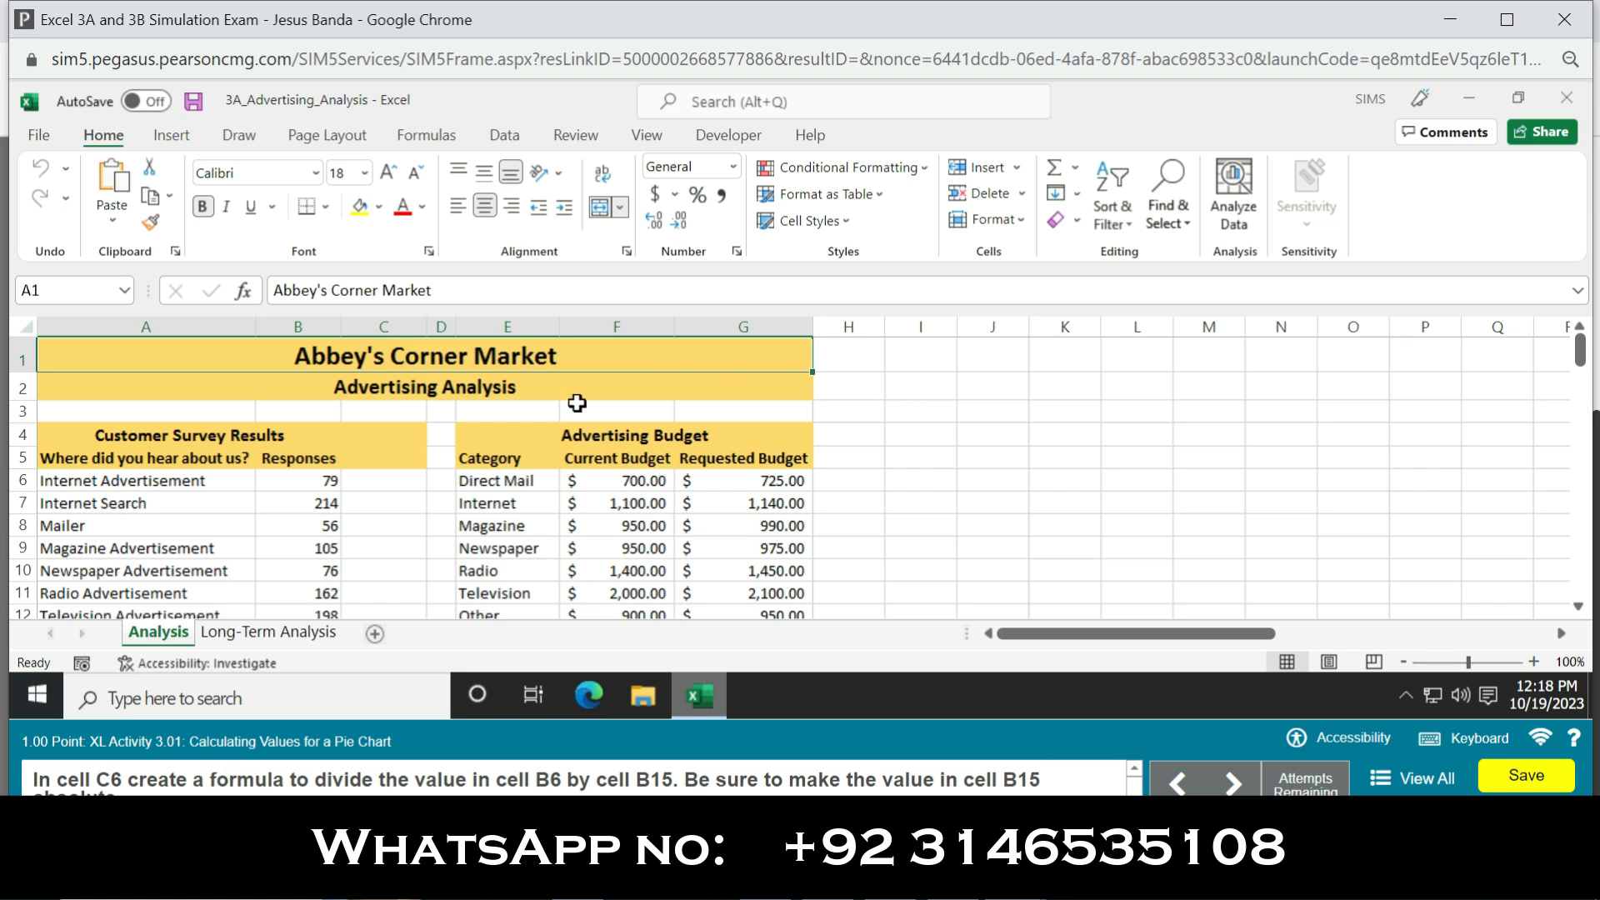
Step: Enter a formula in cell C6 that divides the value in B6 by the total responses in B15
left_click(389, 484)
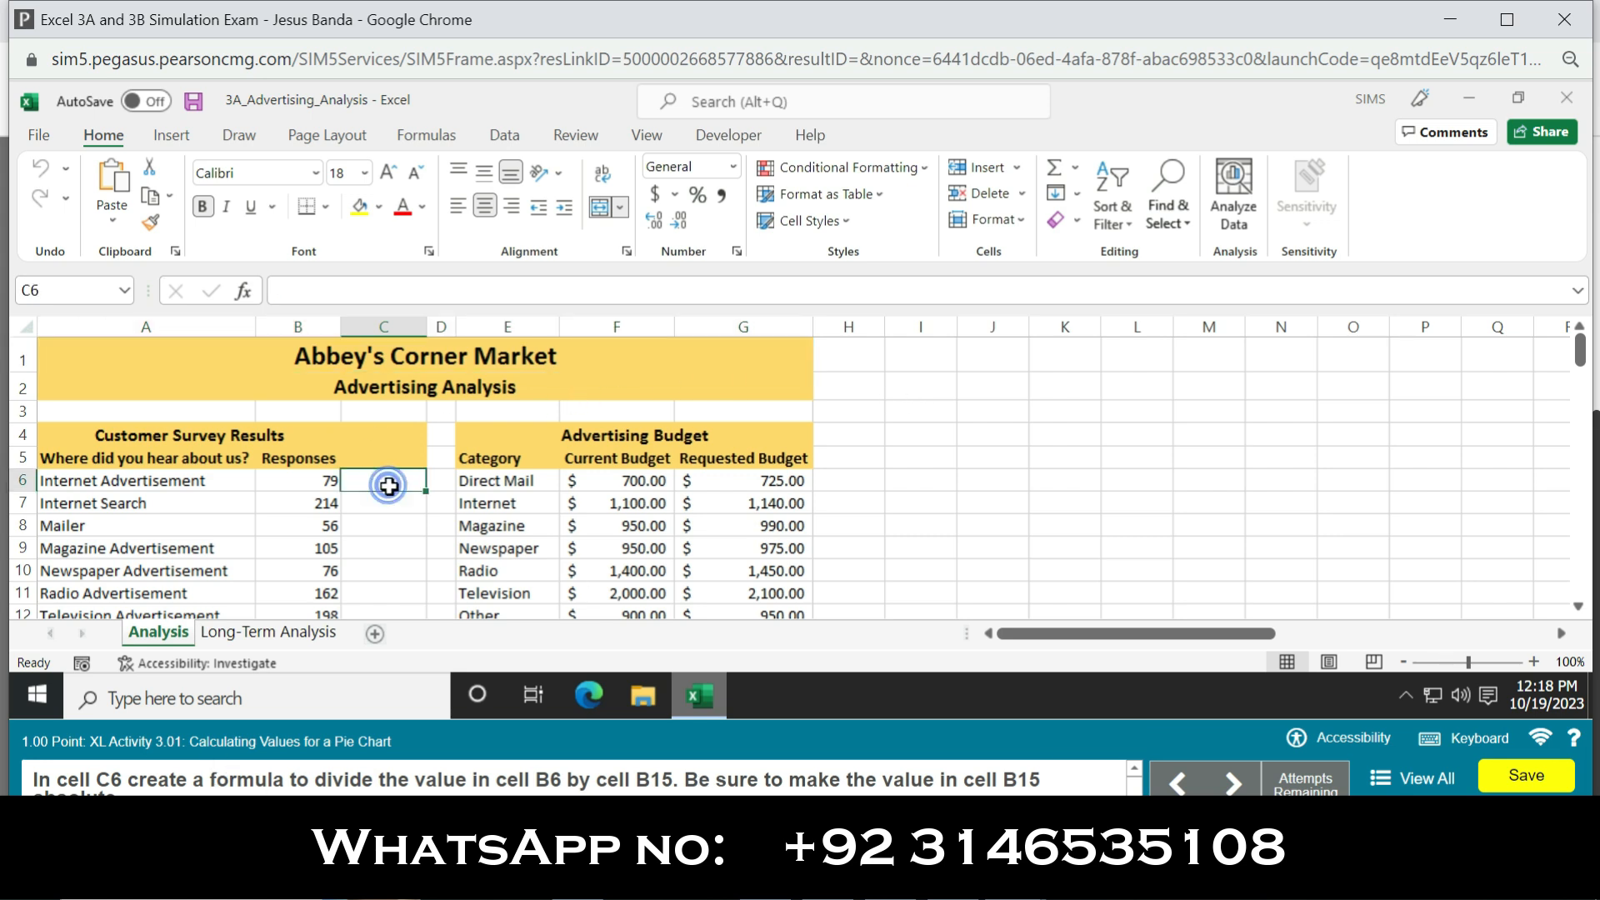
type("=")
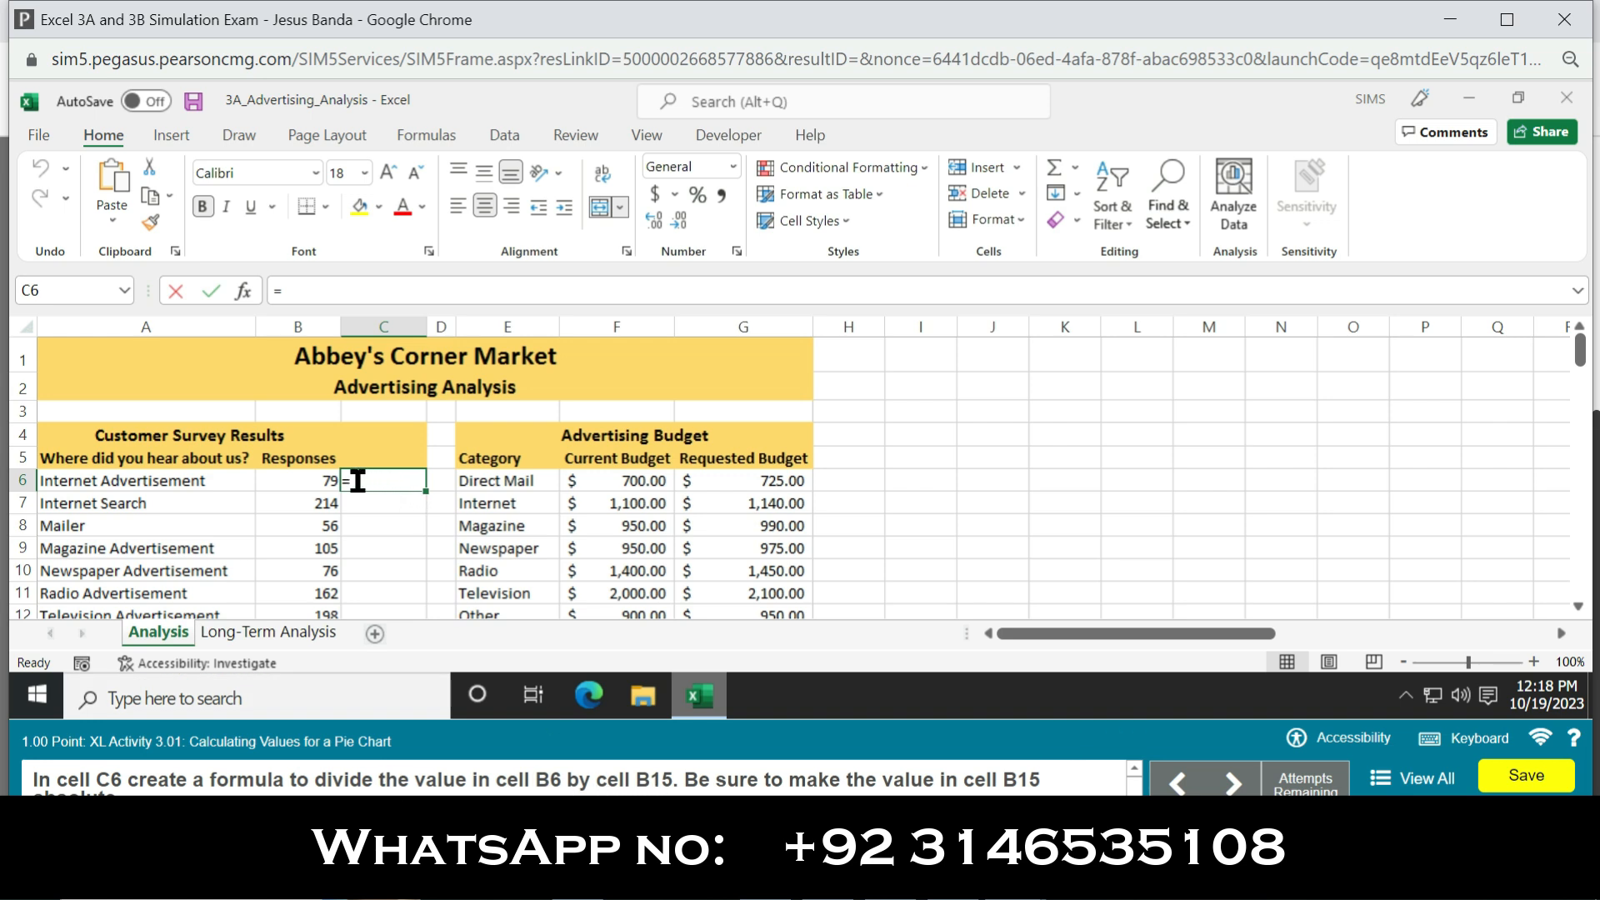
left_click(301, 484)
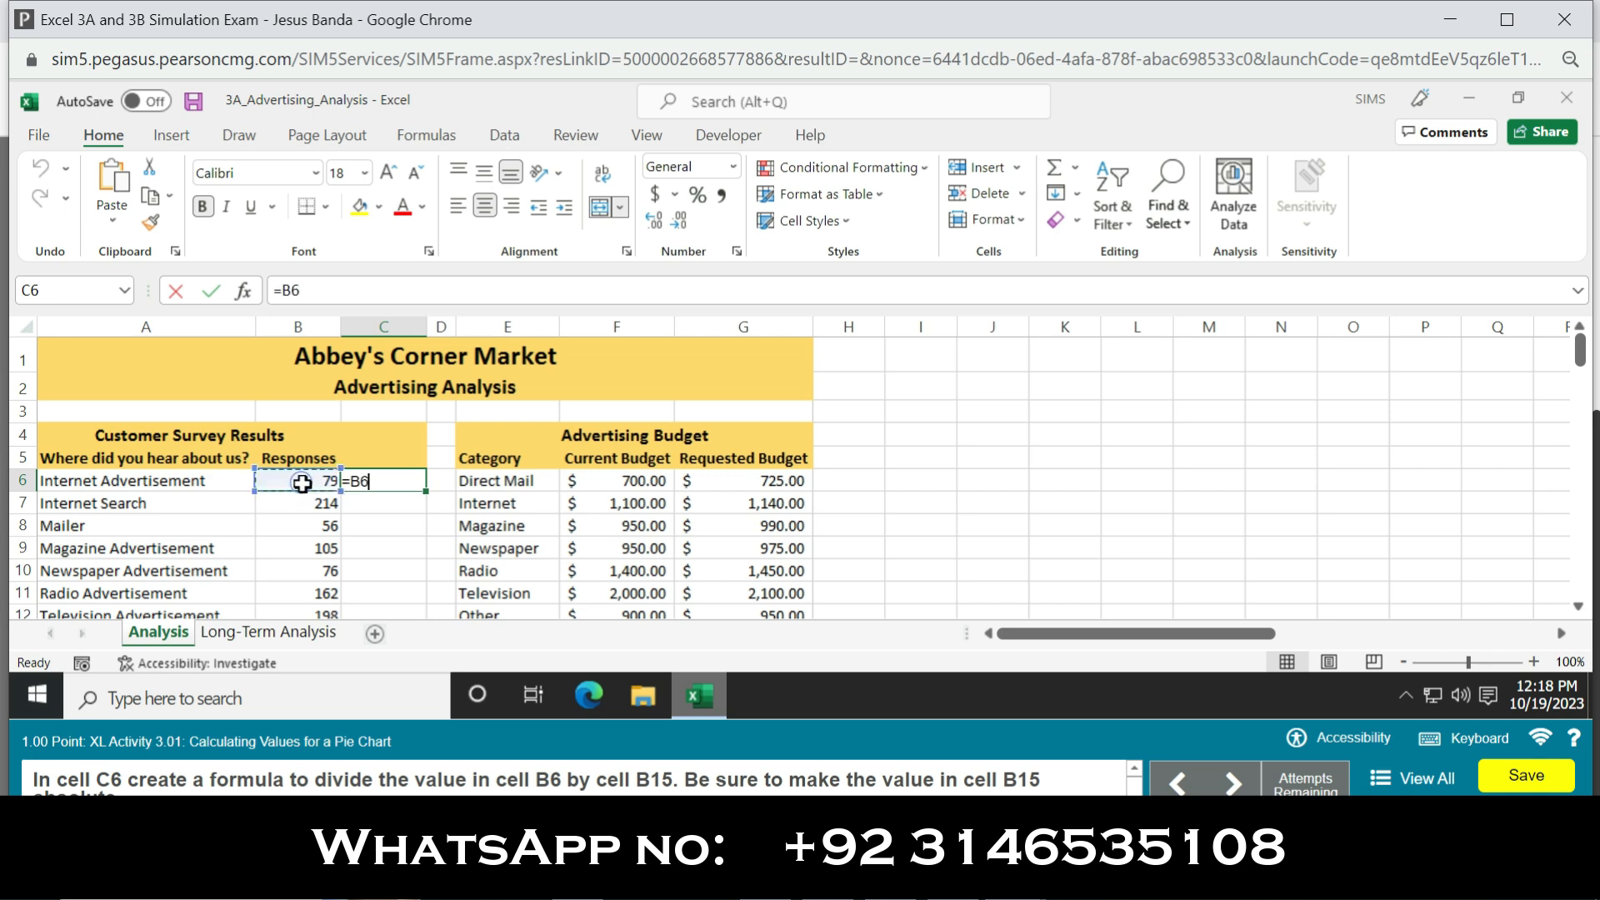
type("/")
left_click_drag(1579, 350, 1581, 405)
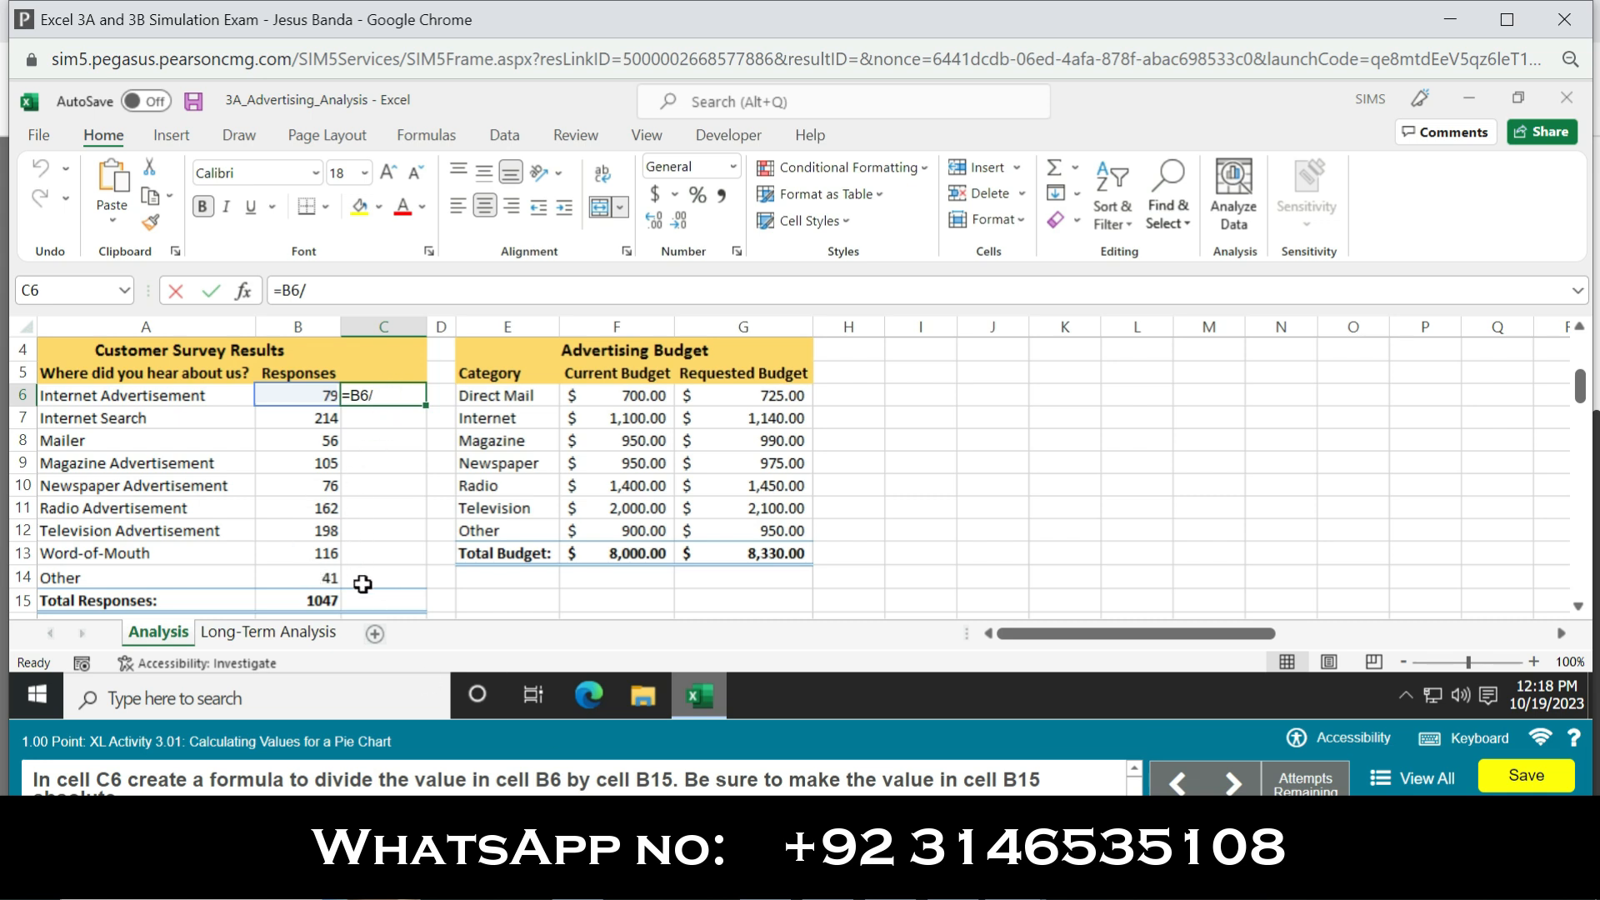
left_click(316, 599)
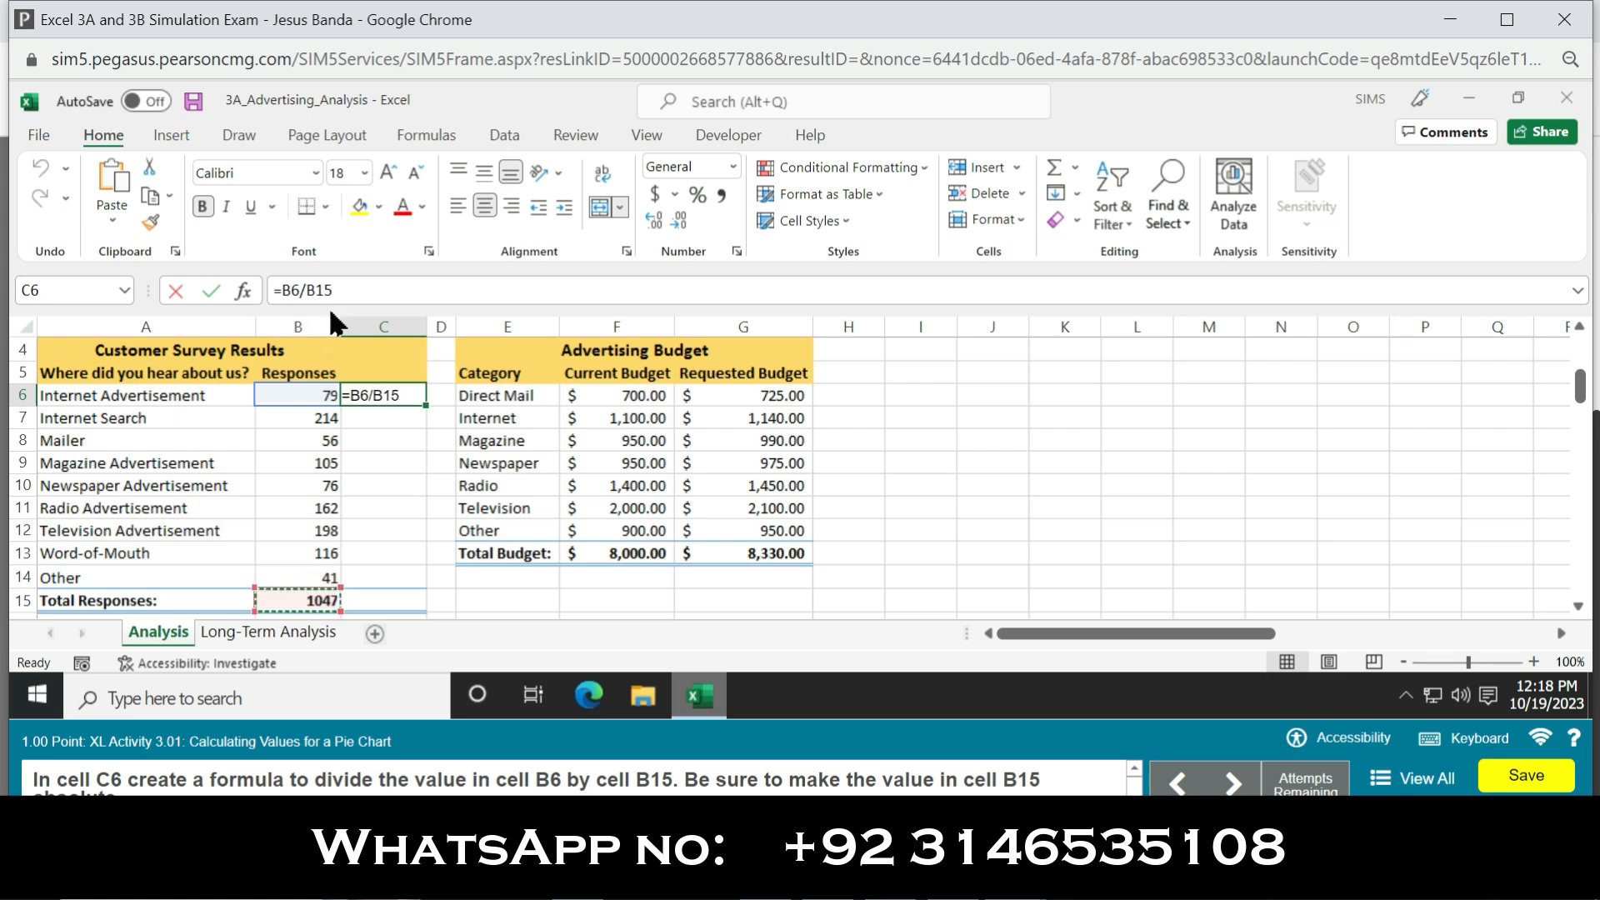
Step: Make the B15 reference in the C6 formula absolute, so that it reads =B6/$B$15, and commit it
left_click(316, 285)
key("F4")
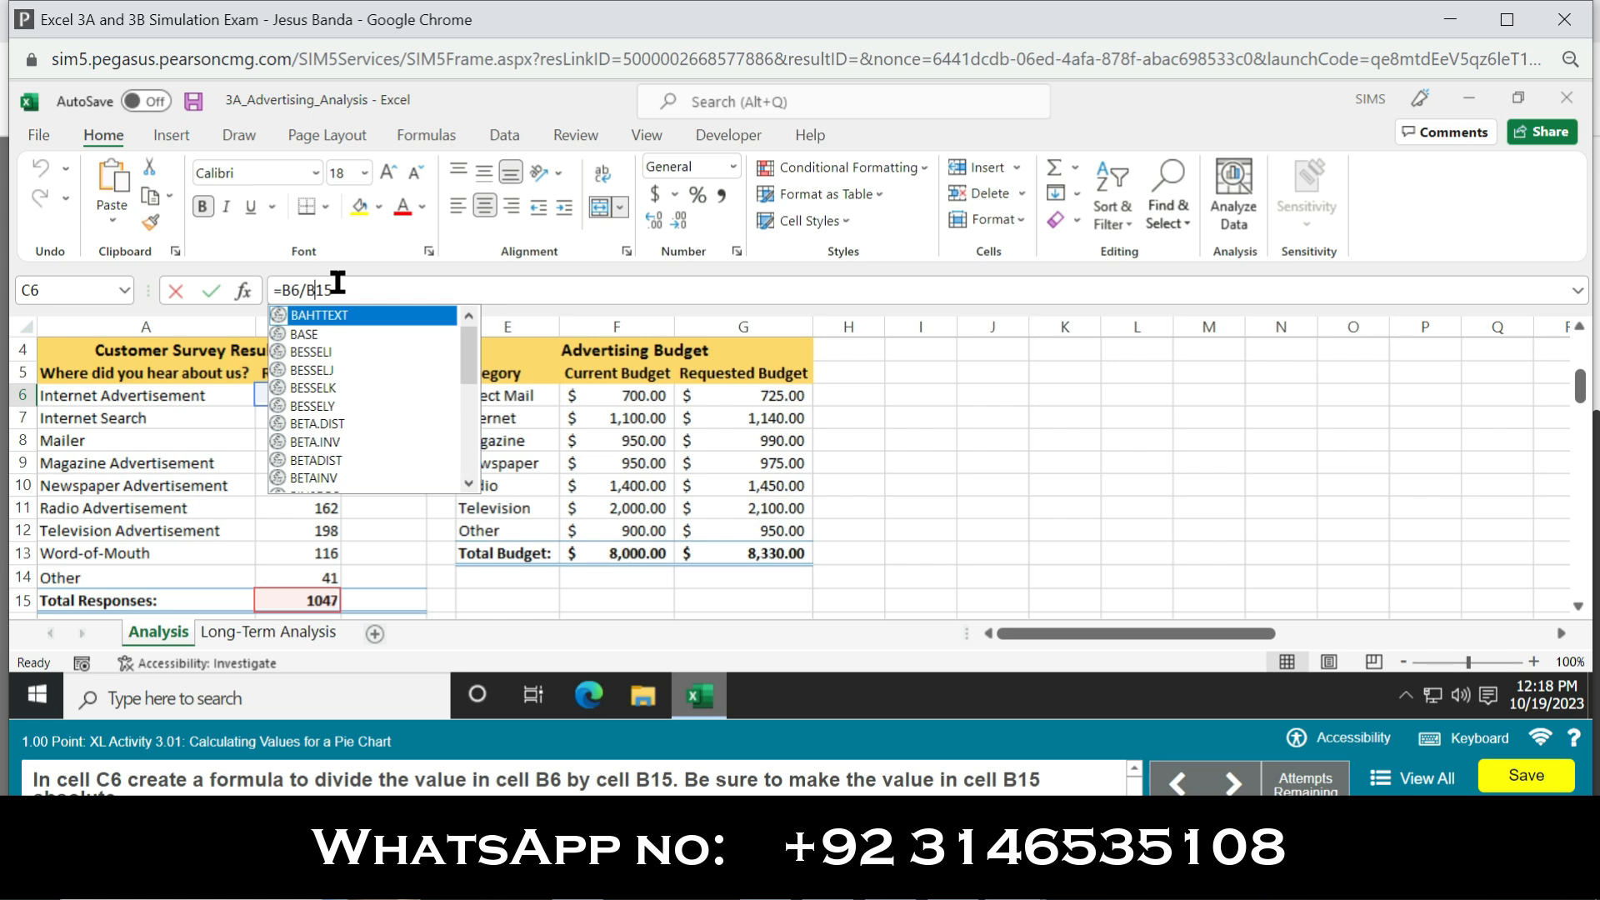
type("$")
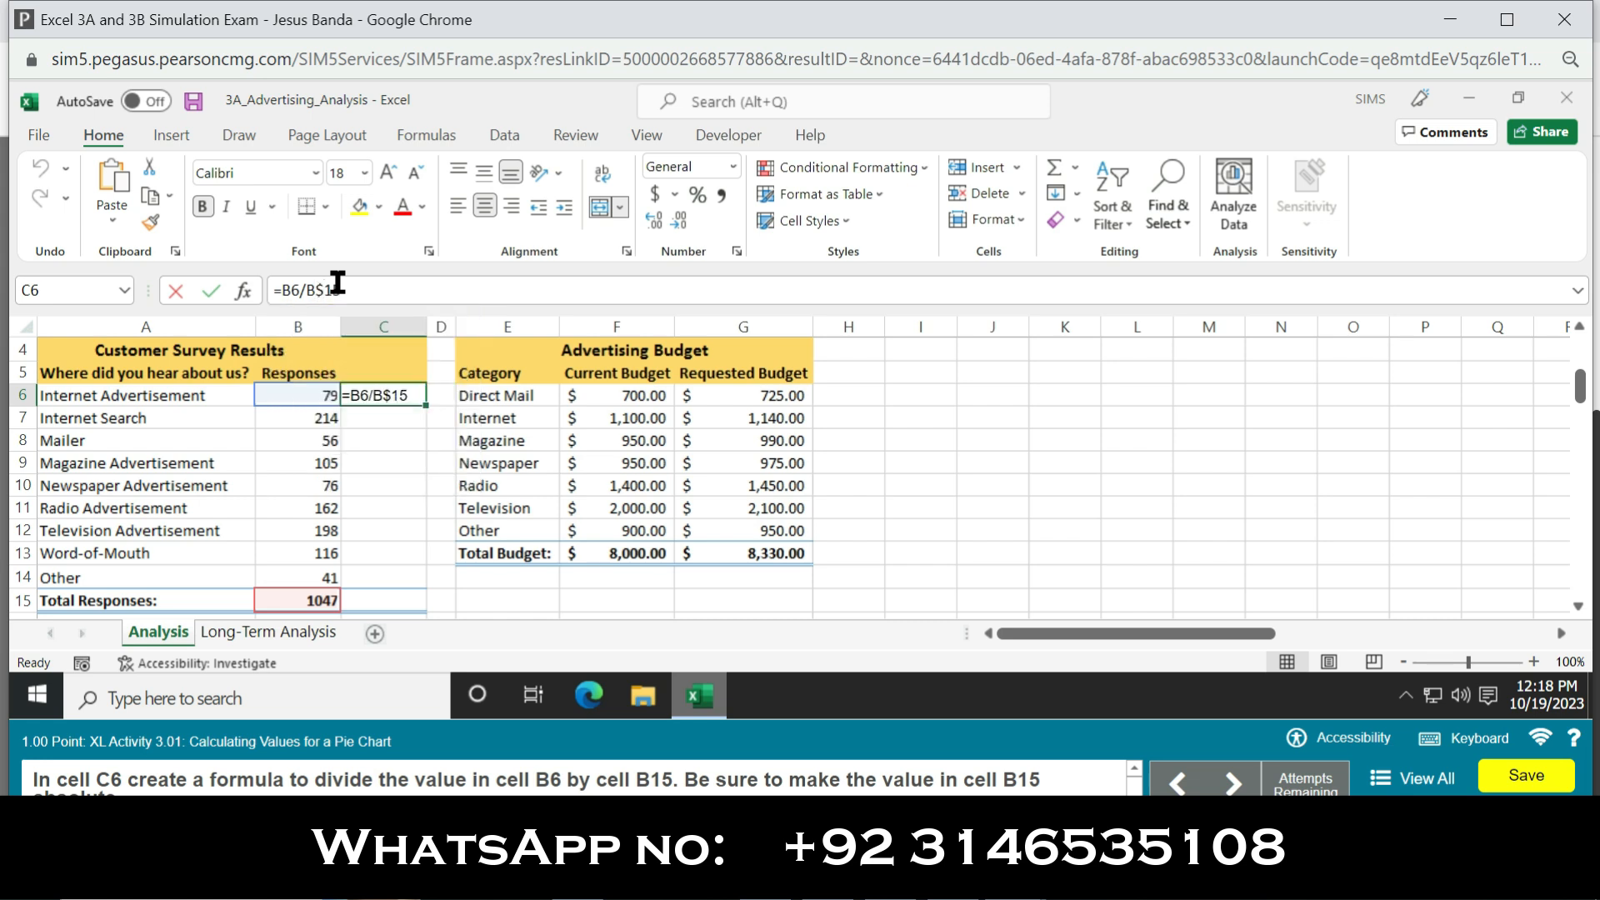
key("Left")
key("Escape")
type("$")
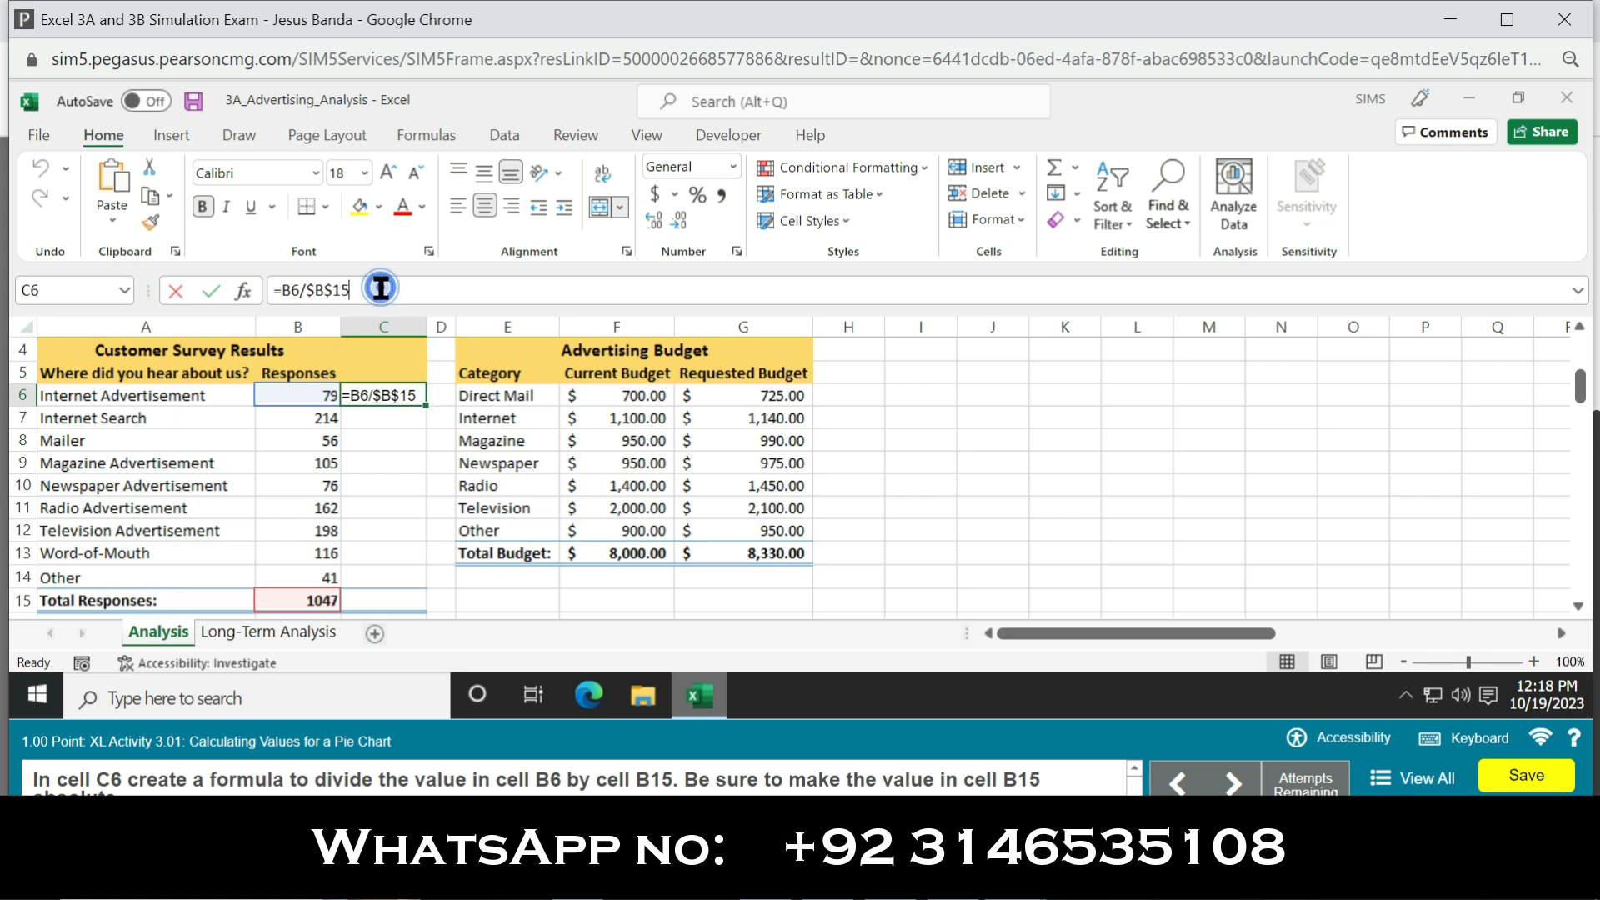
key("Return")
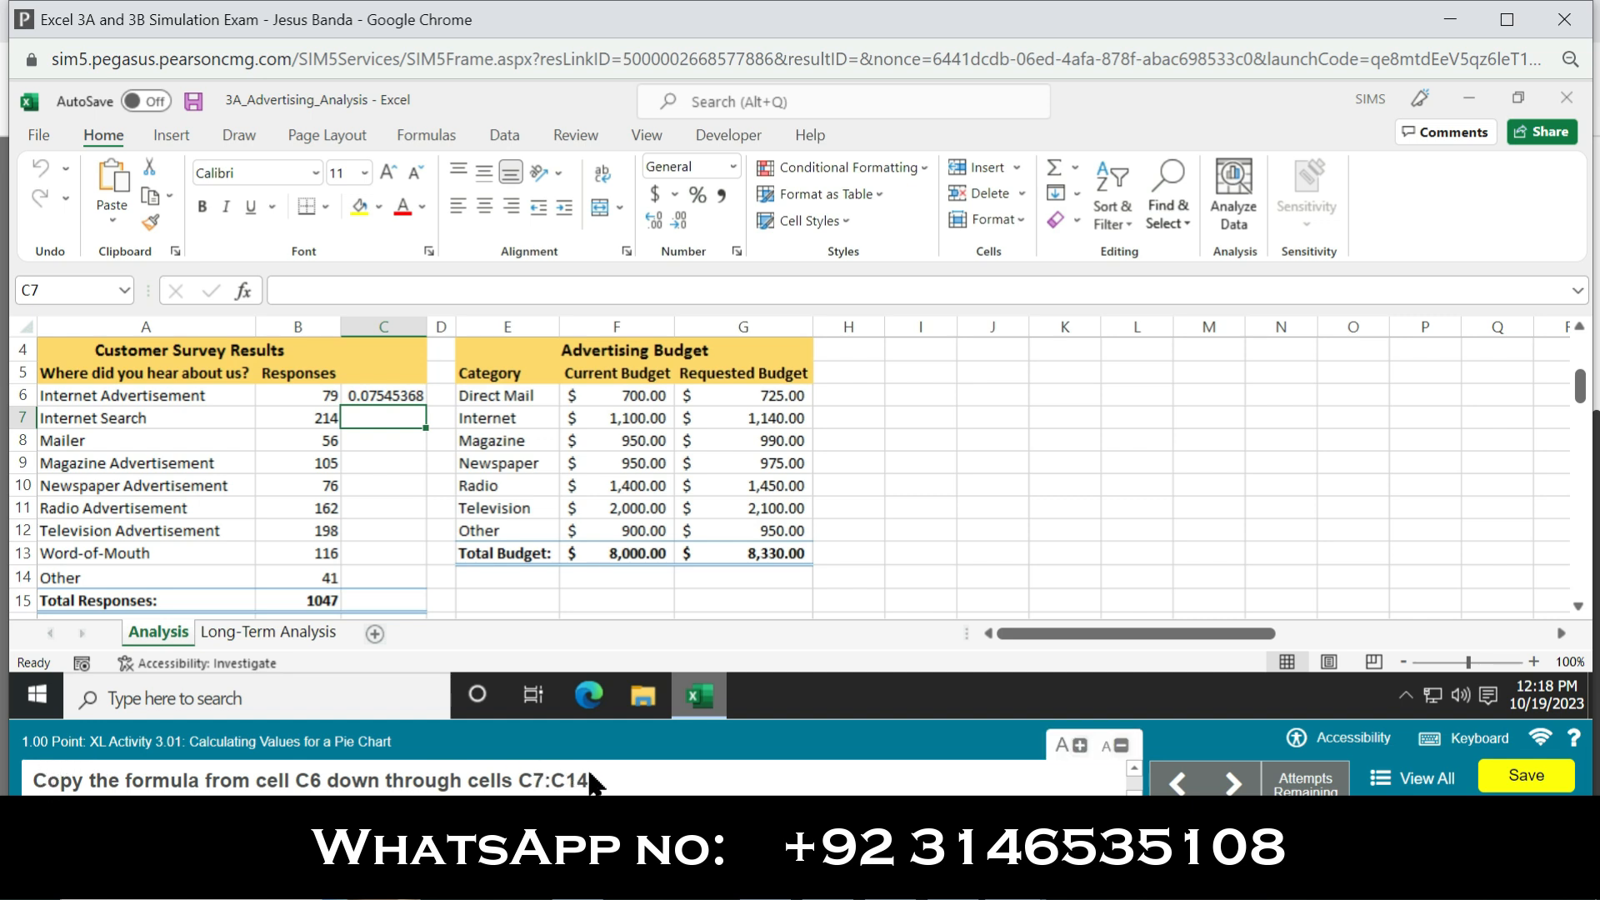
Step: Copy the formula from cell C6 down through cells C7:C14
left_click(411, 393)
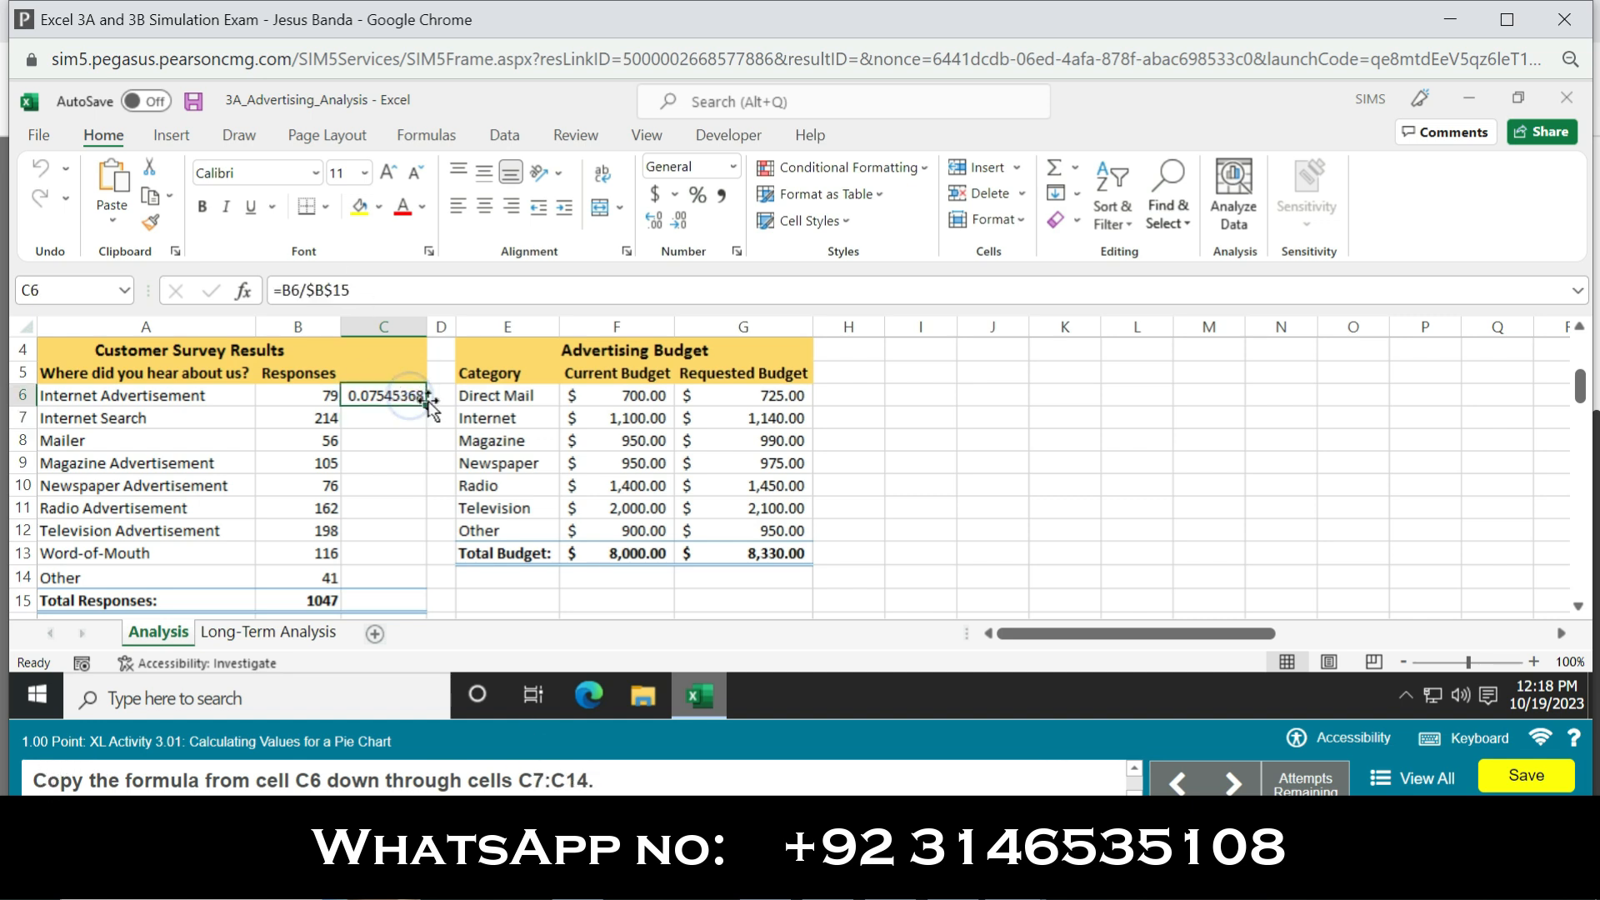
left_click_drag(428, 407, 408, 571)
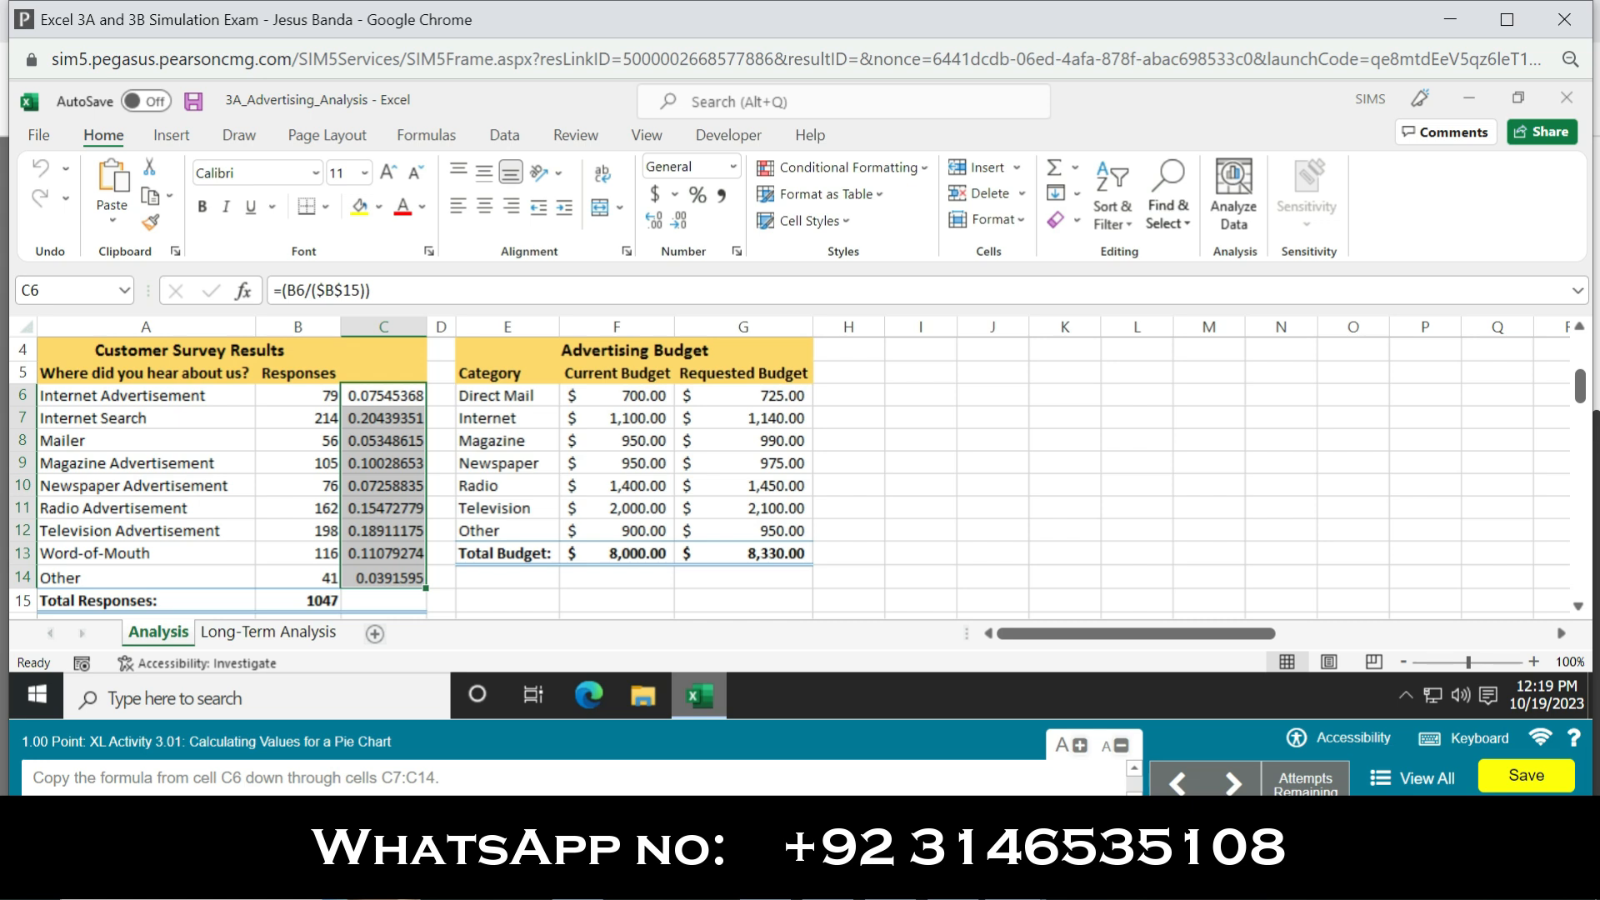
Step: Apply the Percent style to C6:C14 and center the values horizontally
left_click(697, 193)
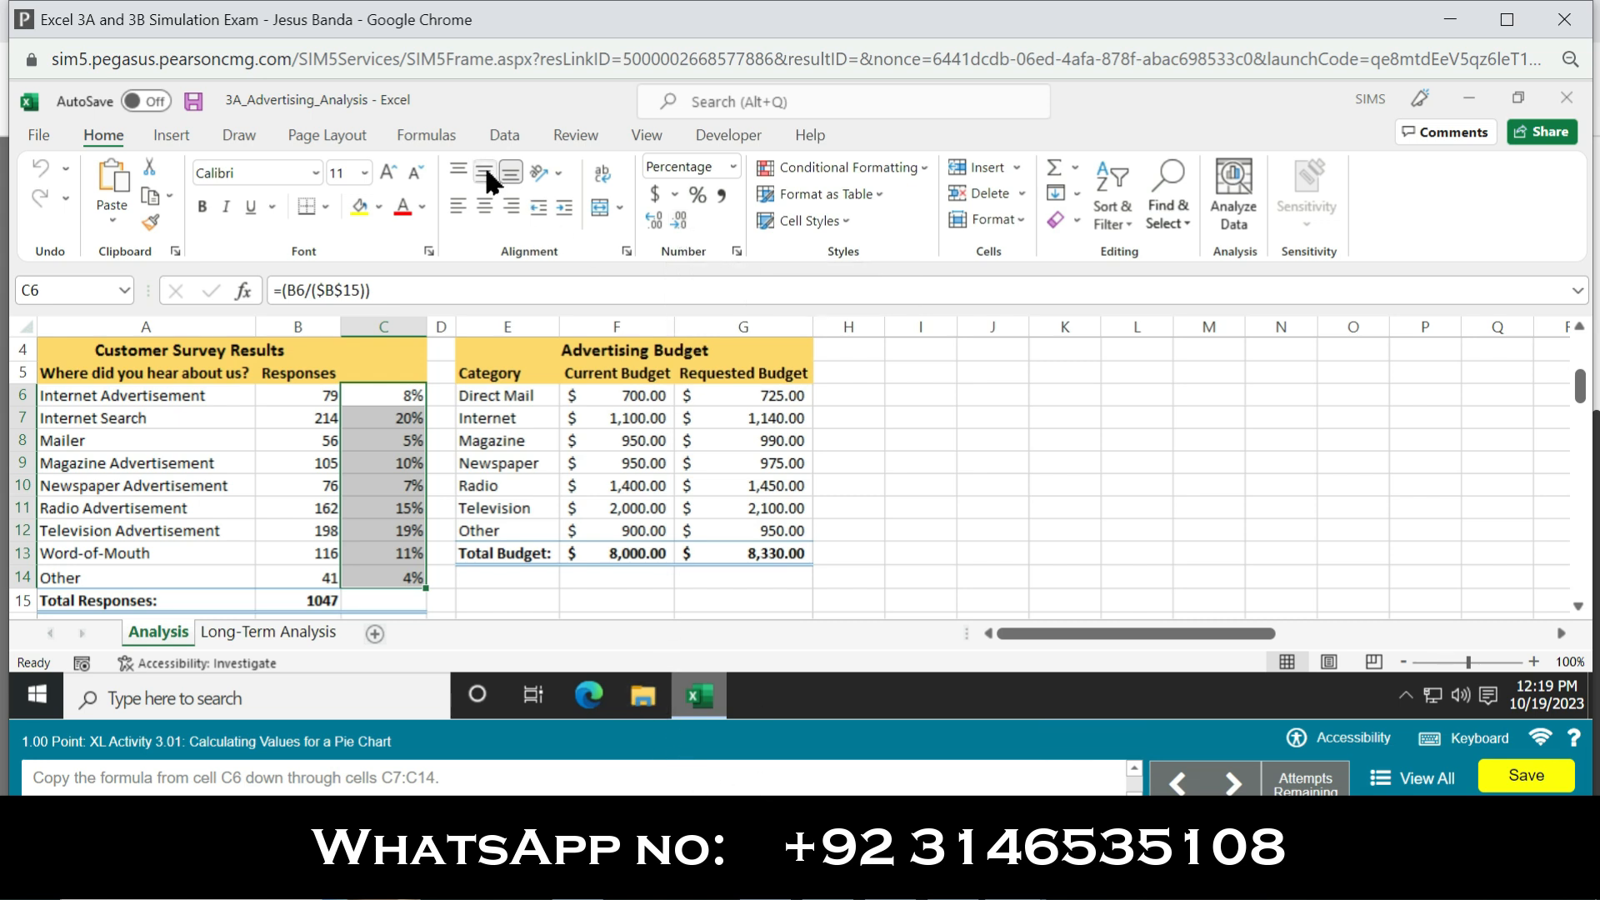
left_click(483, 203)
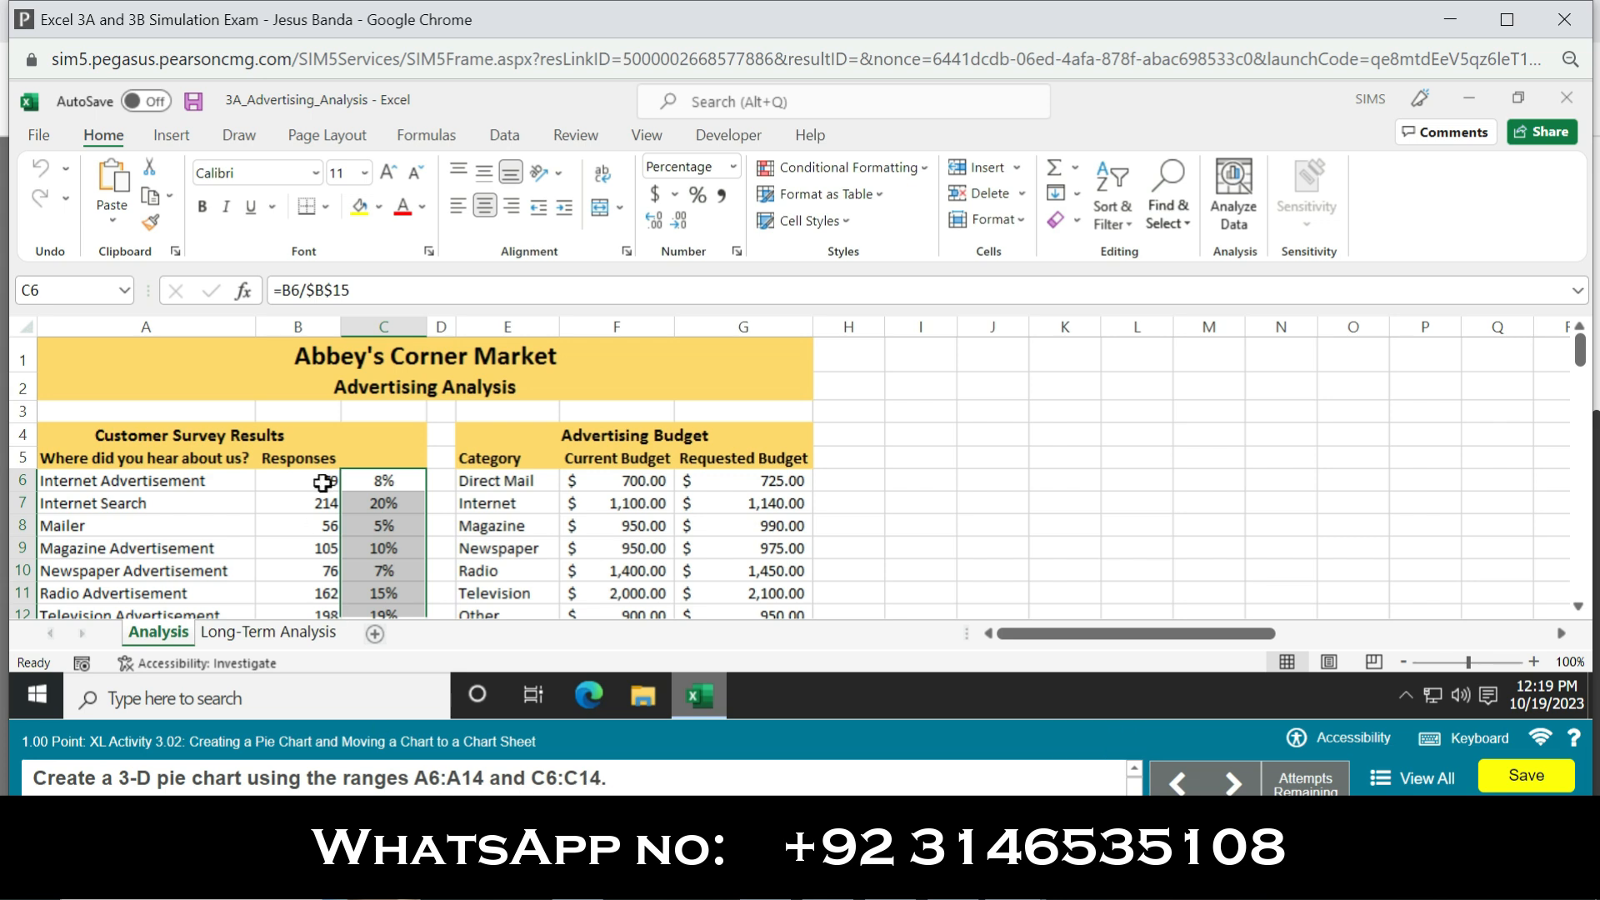
Step: Insert a 3-D pie chart based on the nonadjacent ranges A6:A14 and C6:C14
left_click_drag(98, 481, 122, 530)
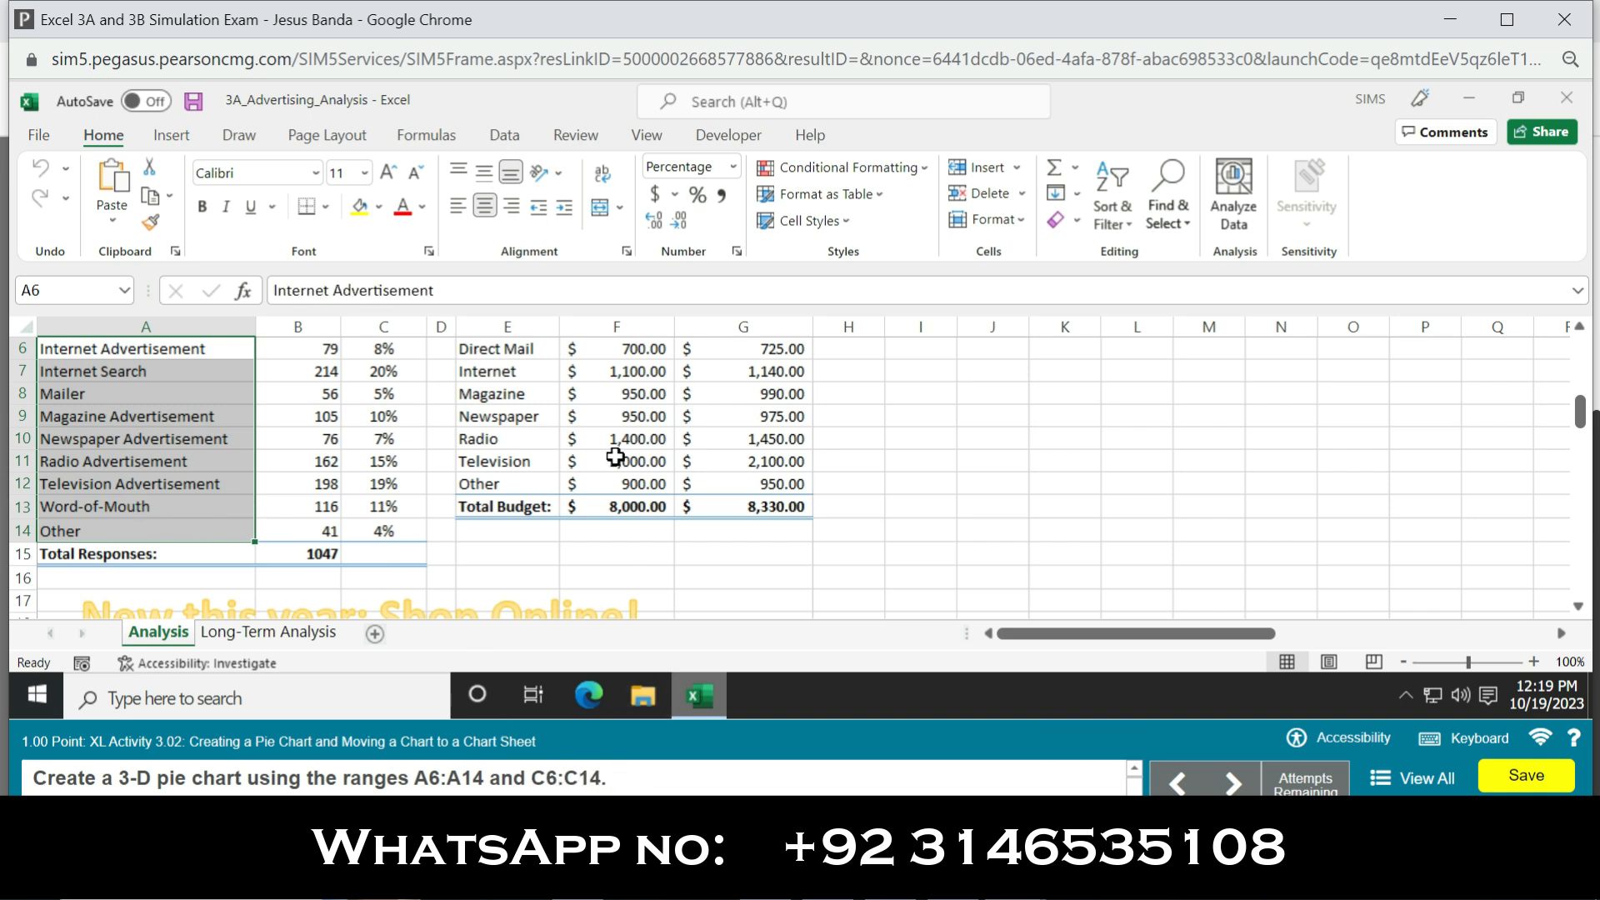
left_click(402, 350, "ctrl")
left_click_drag(401, 350, 386, 532)
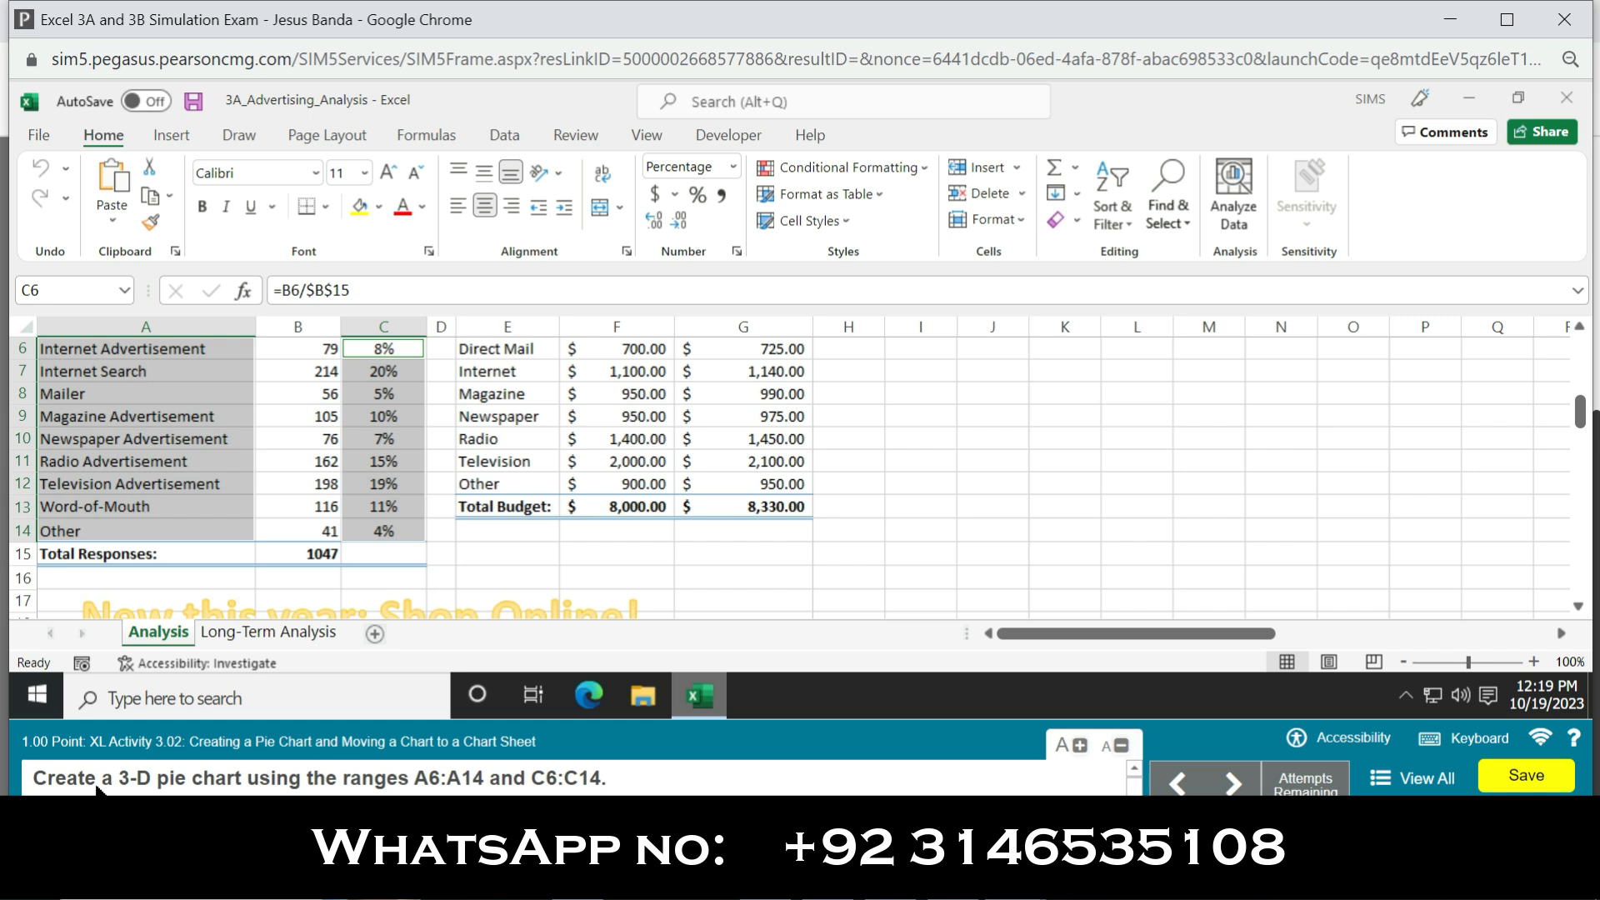
left_click(171, 137)
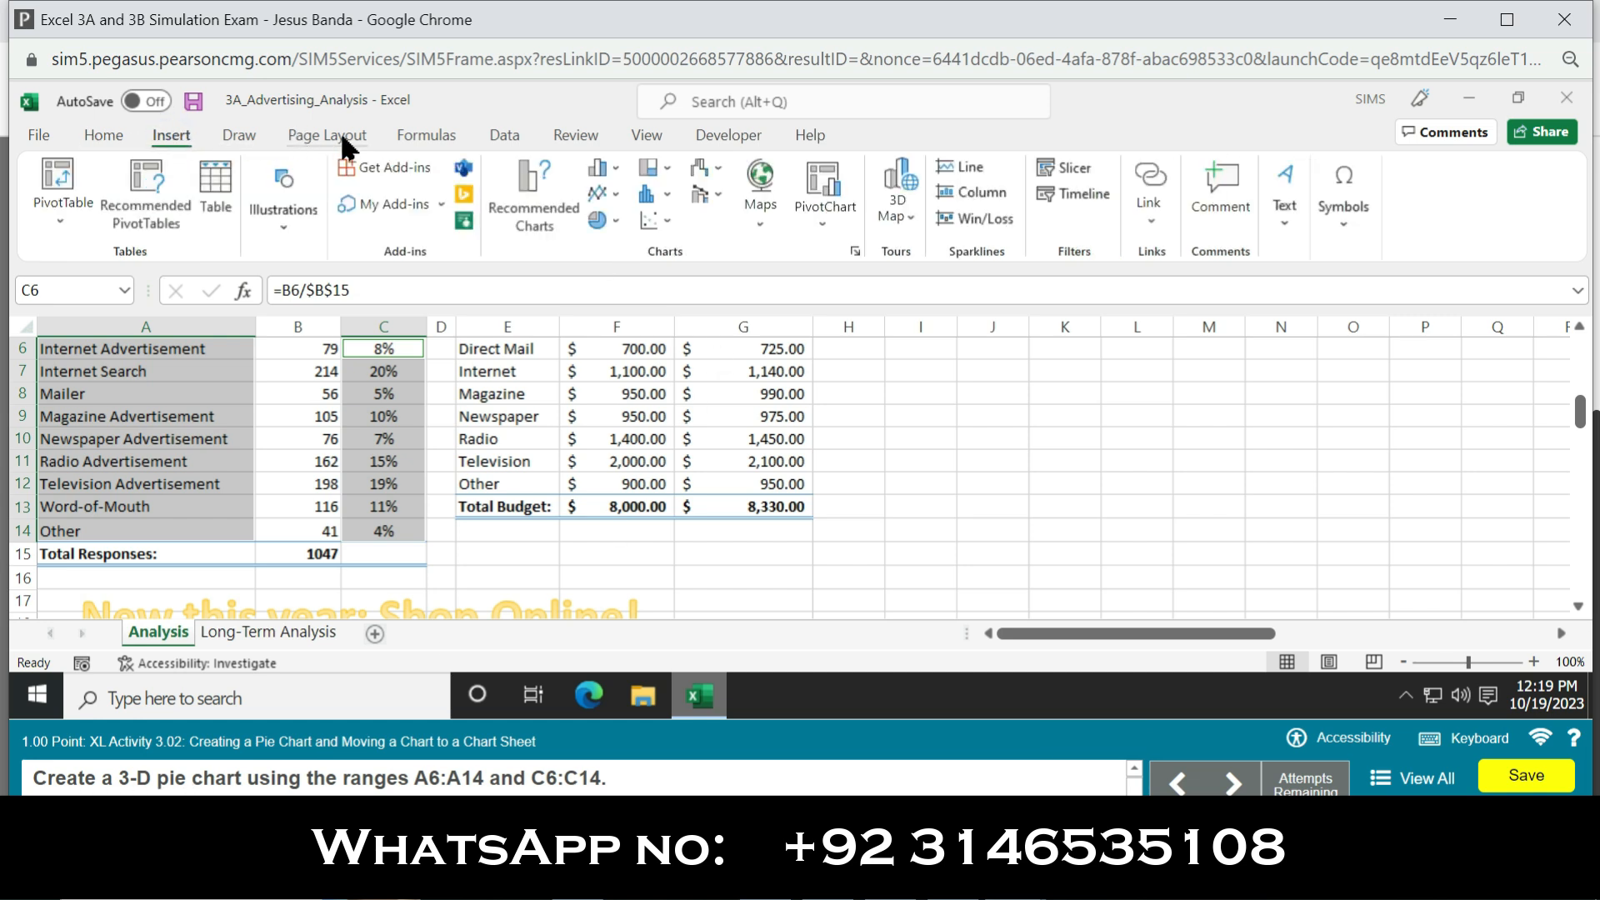
left_click(617, 219)
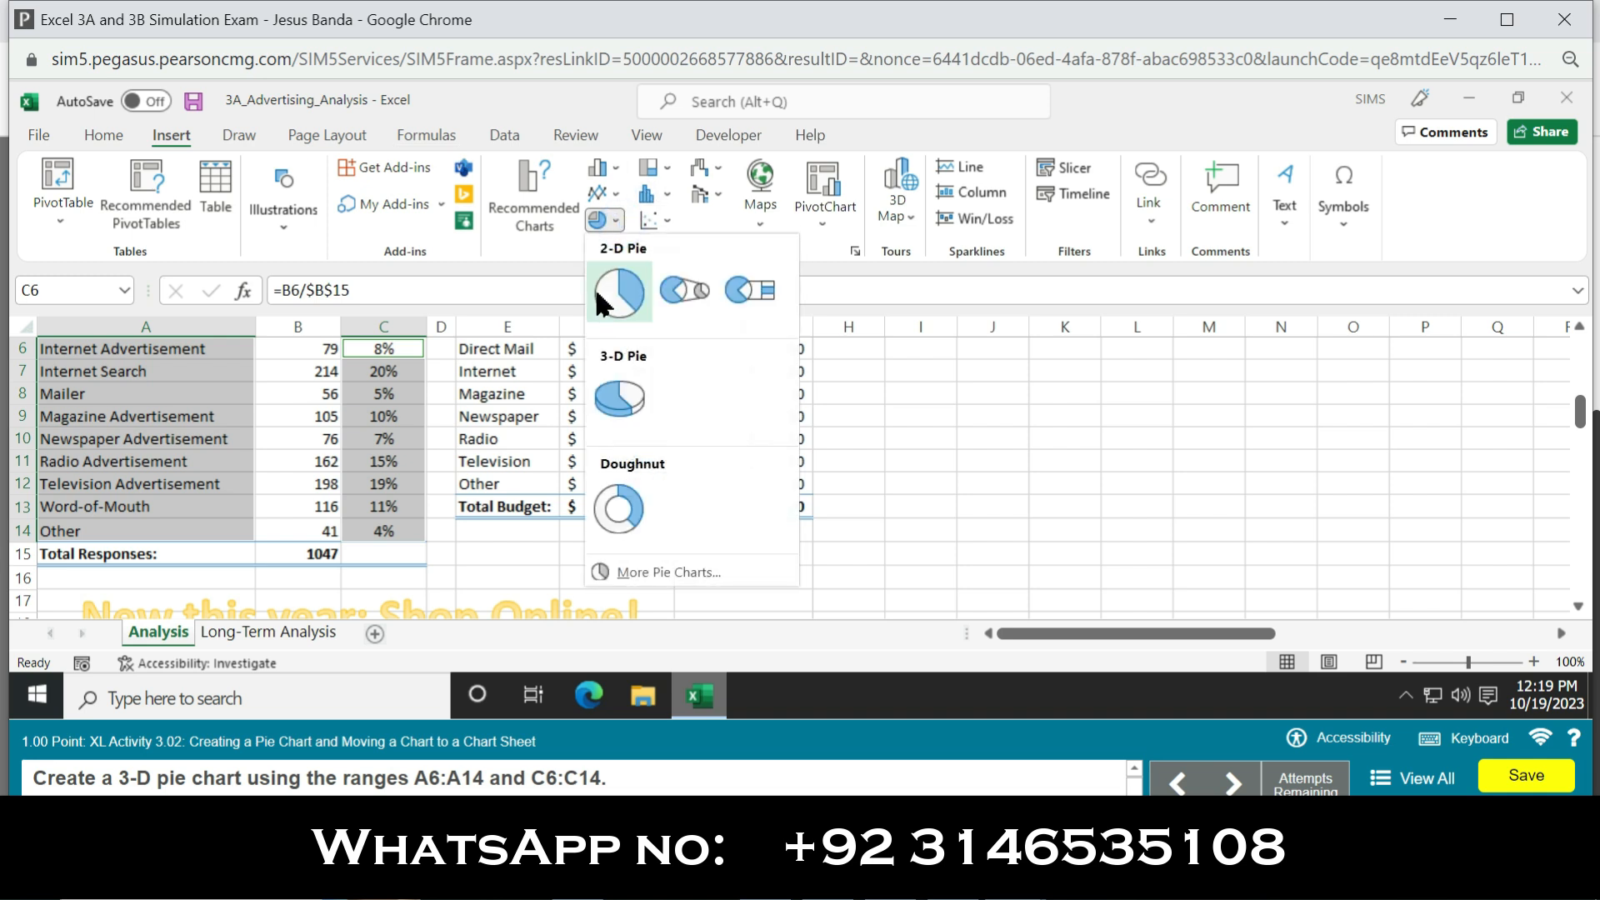
left_click(618, 388)
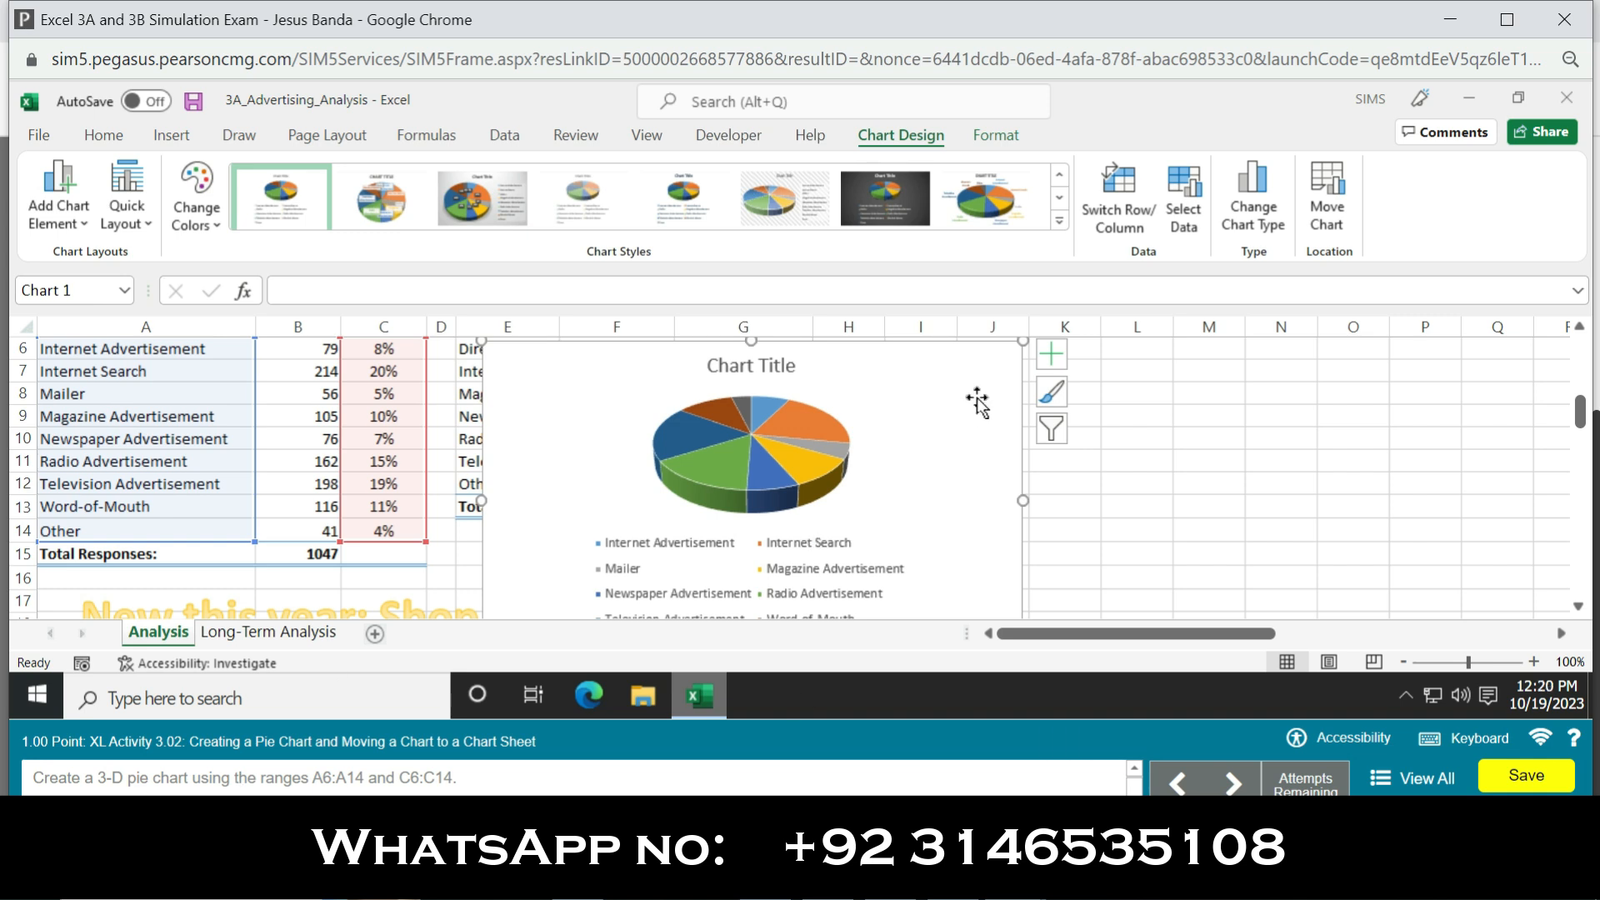
Step: Move the pie chart to a new chart sheet named Survey Results
left_click(1334, 218)
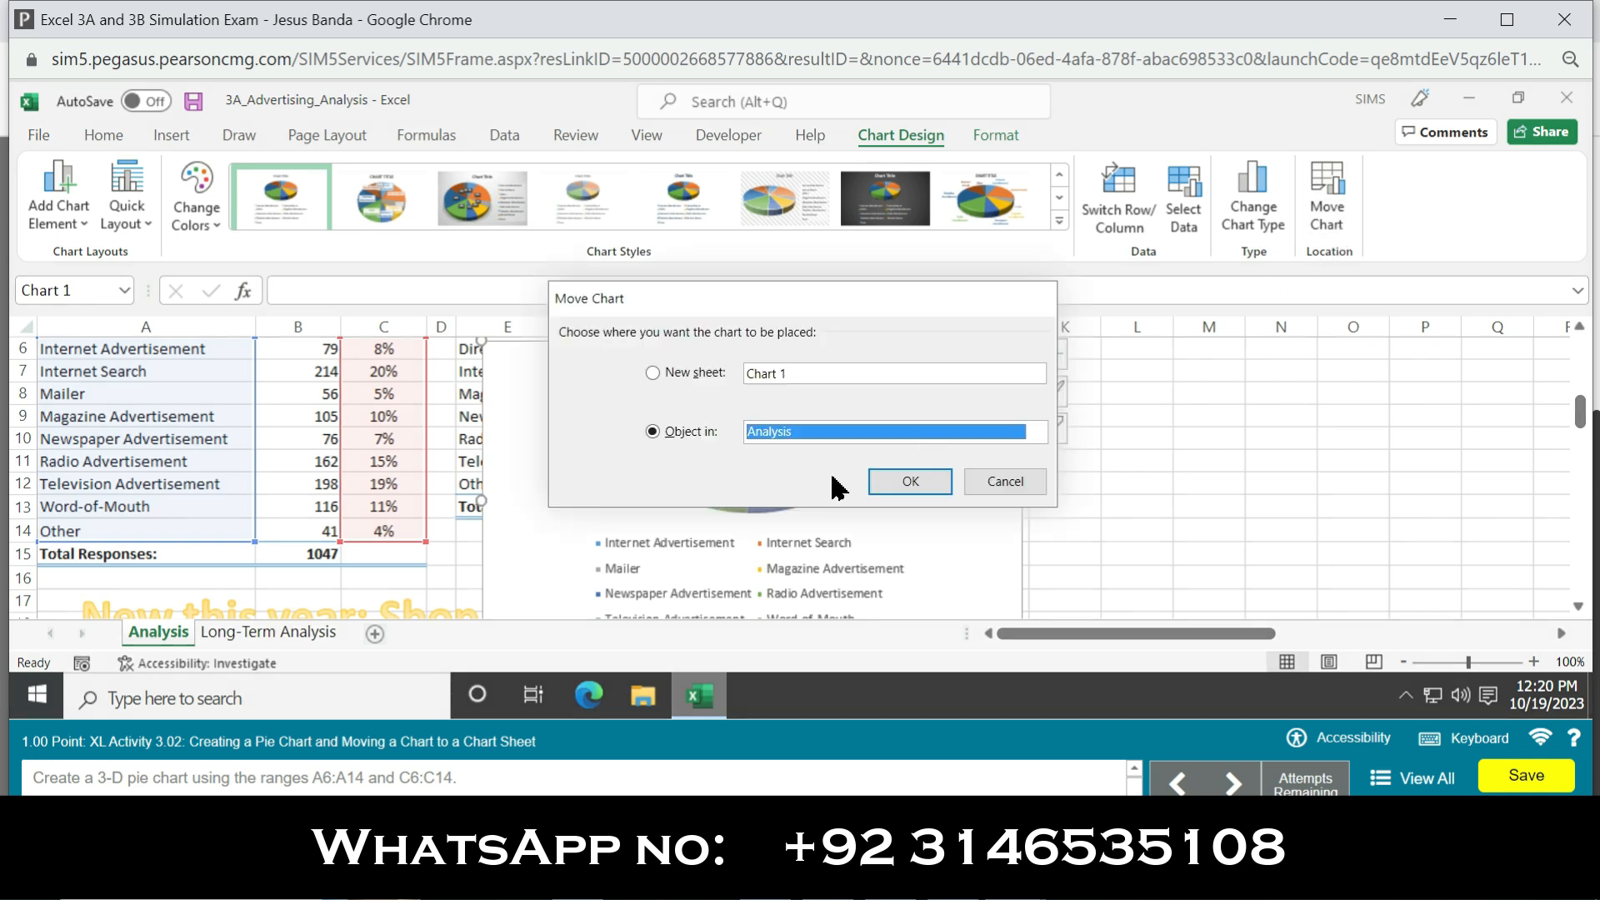
left_click(652, 372)
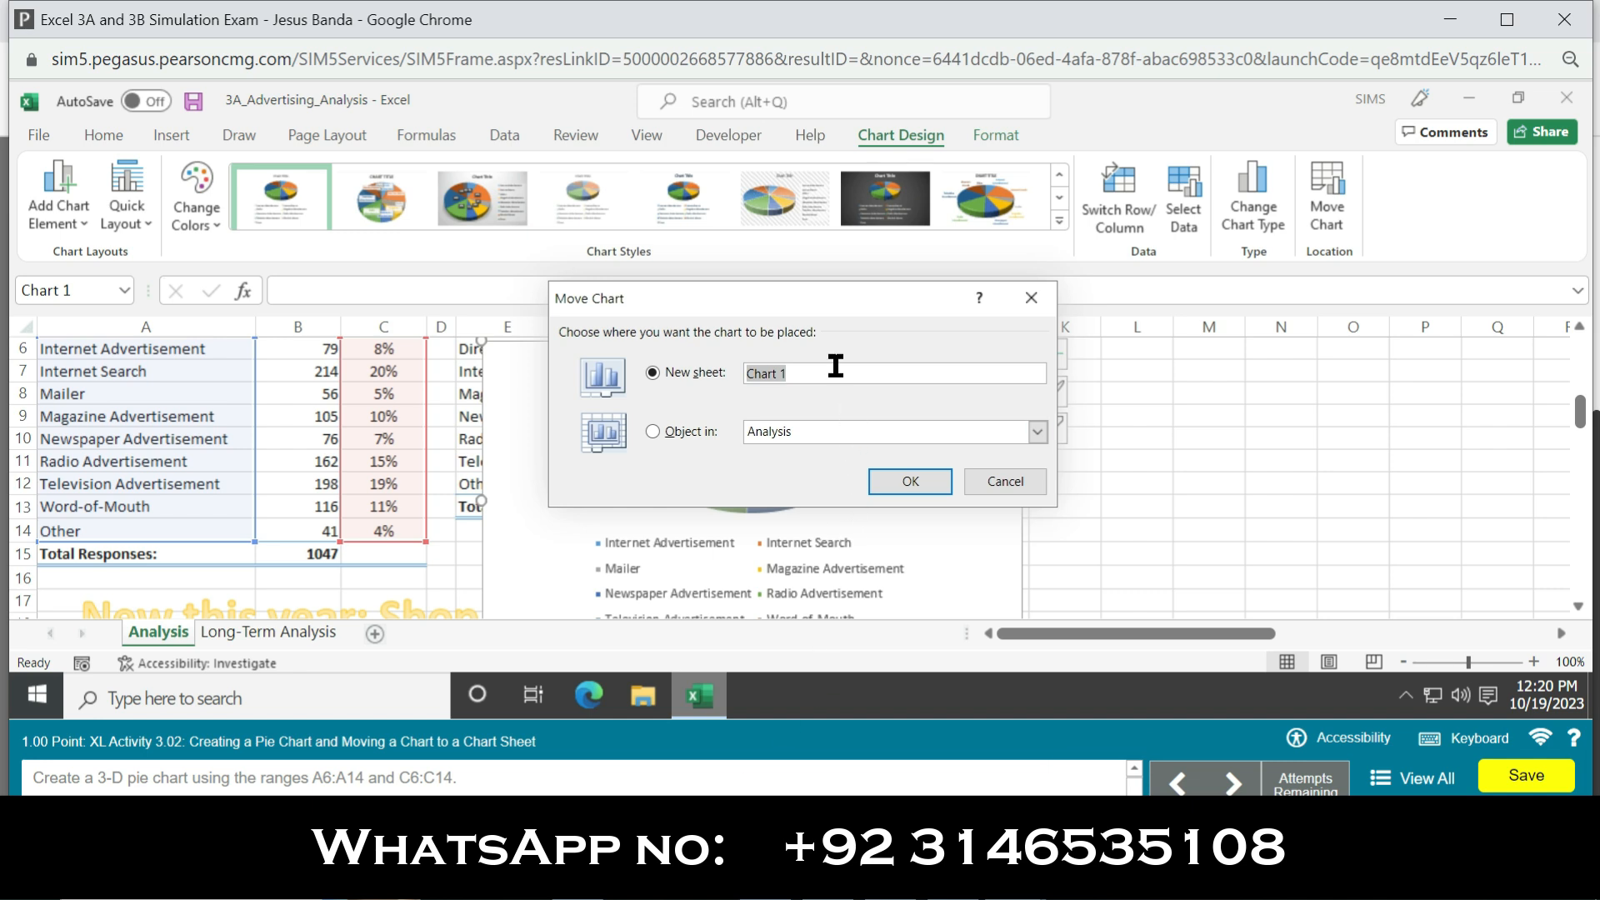
type("Survey Results")
left_click(917, 485)
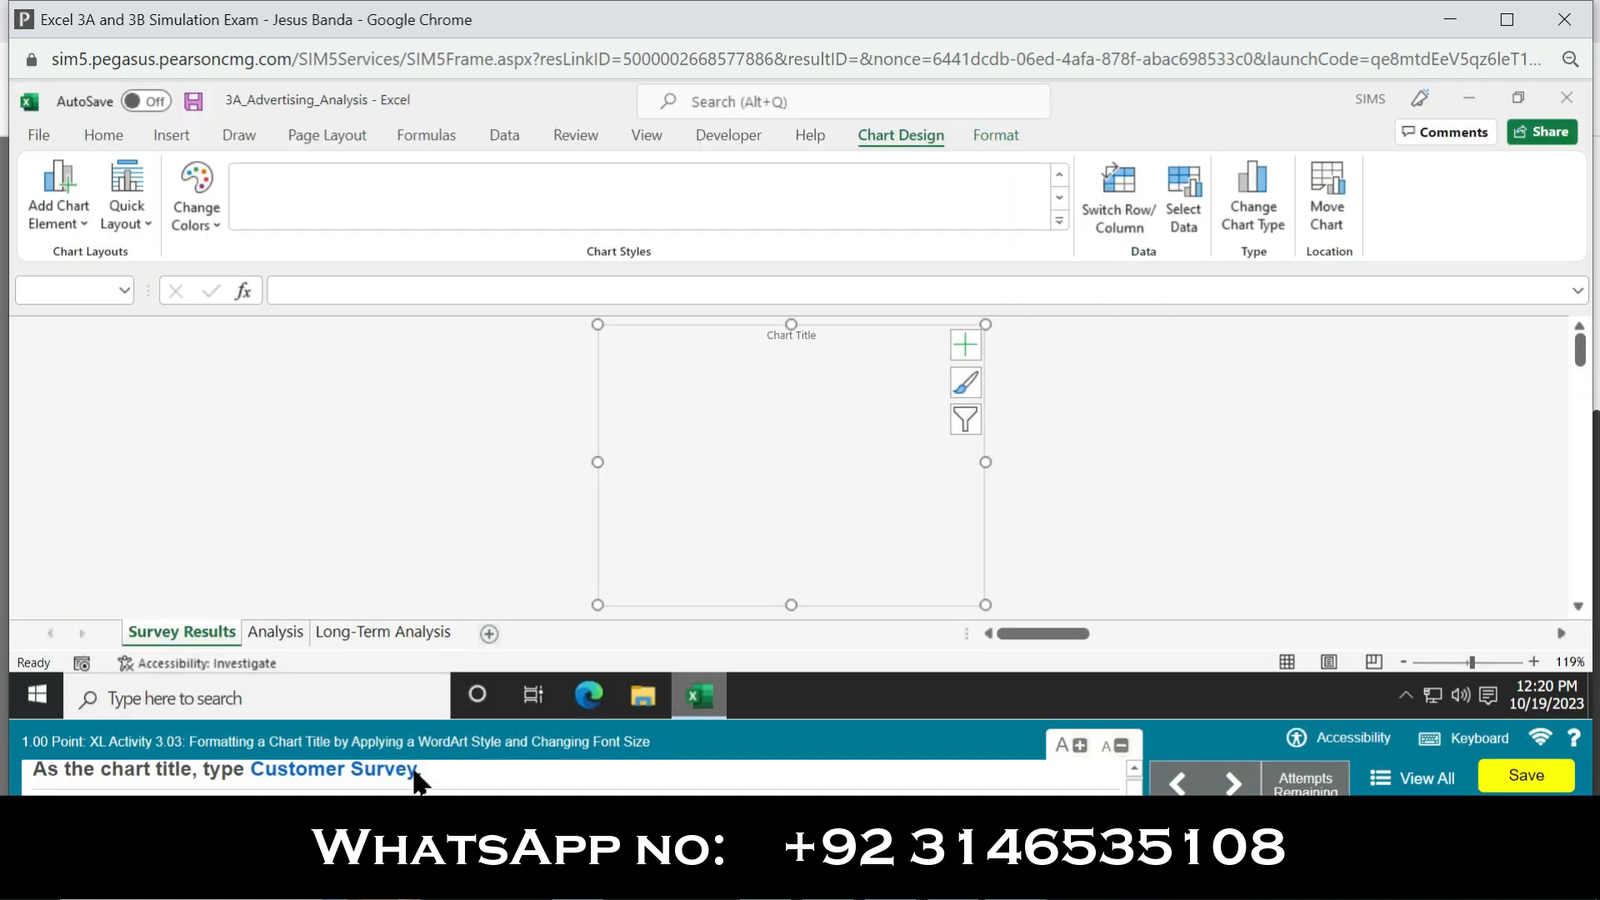
Step: Replace the pie chart's placeholder title with Customer Survey
left_click_drag(417, 785, 307, 791)
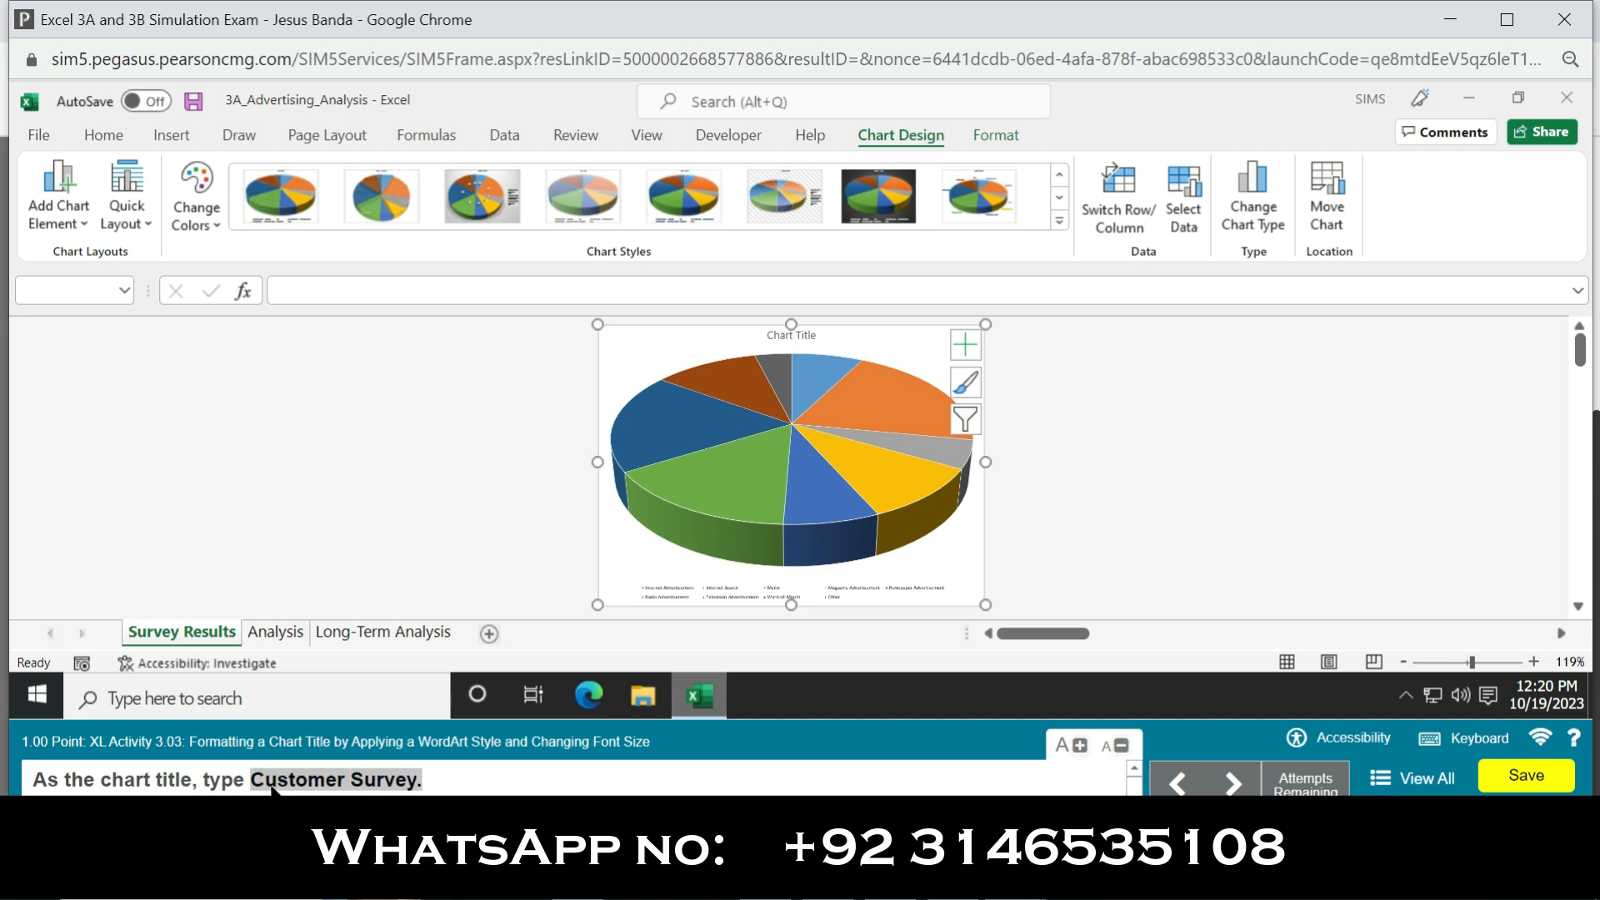
left_click(791, 336)
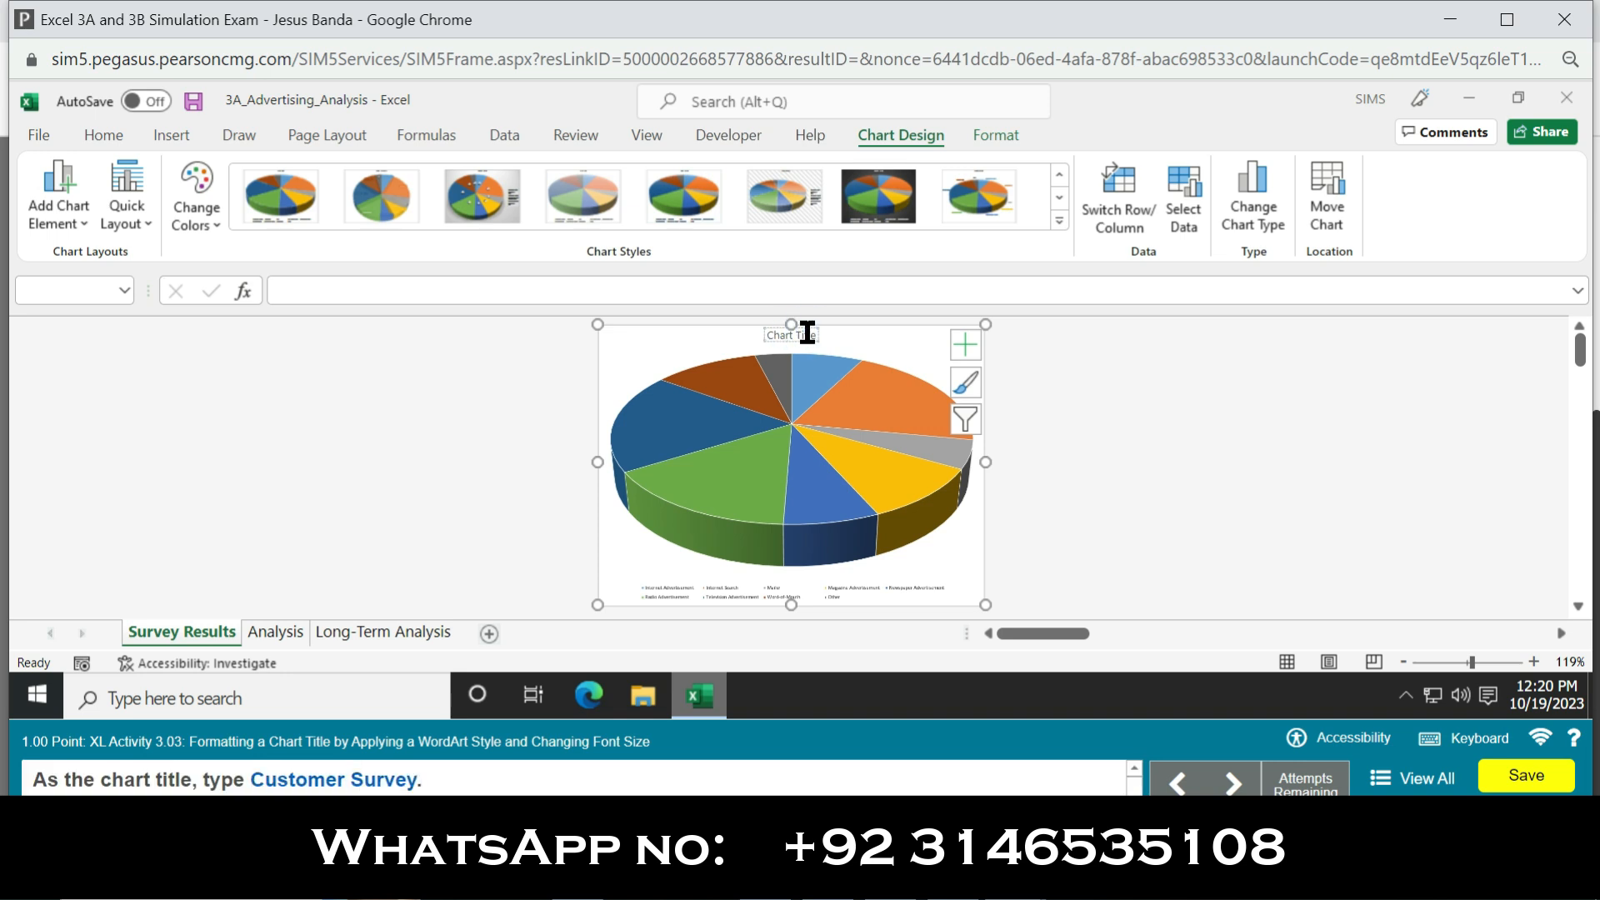
triple_click(807, 333)
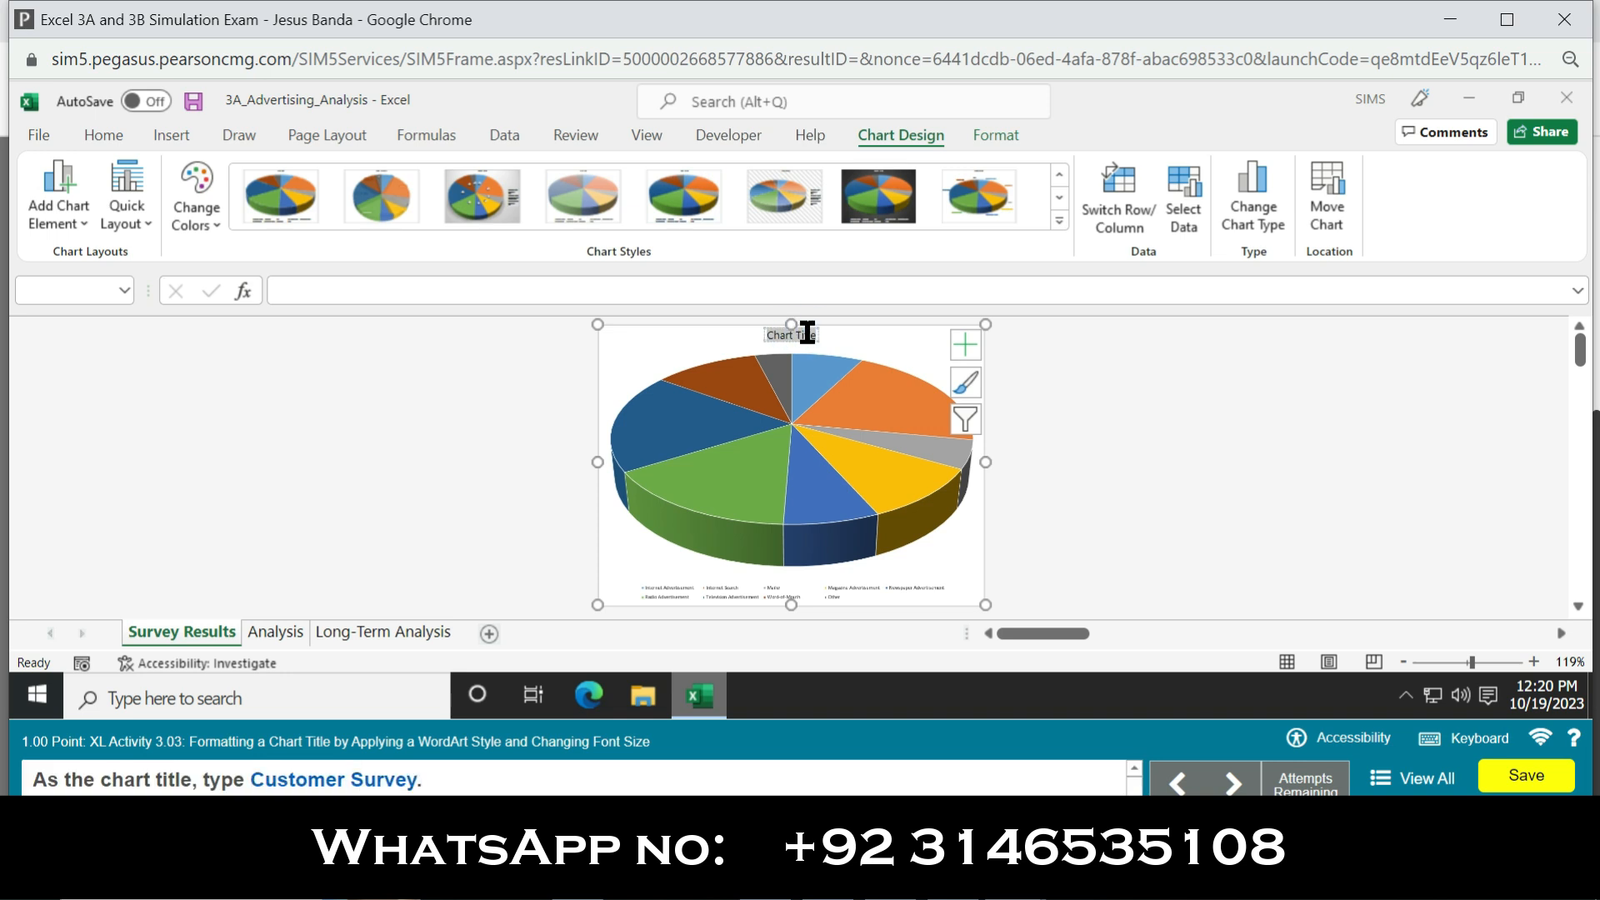
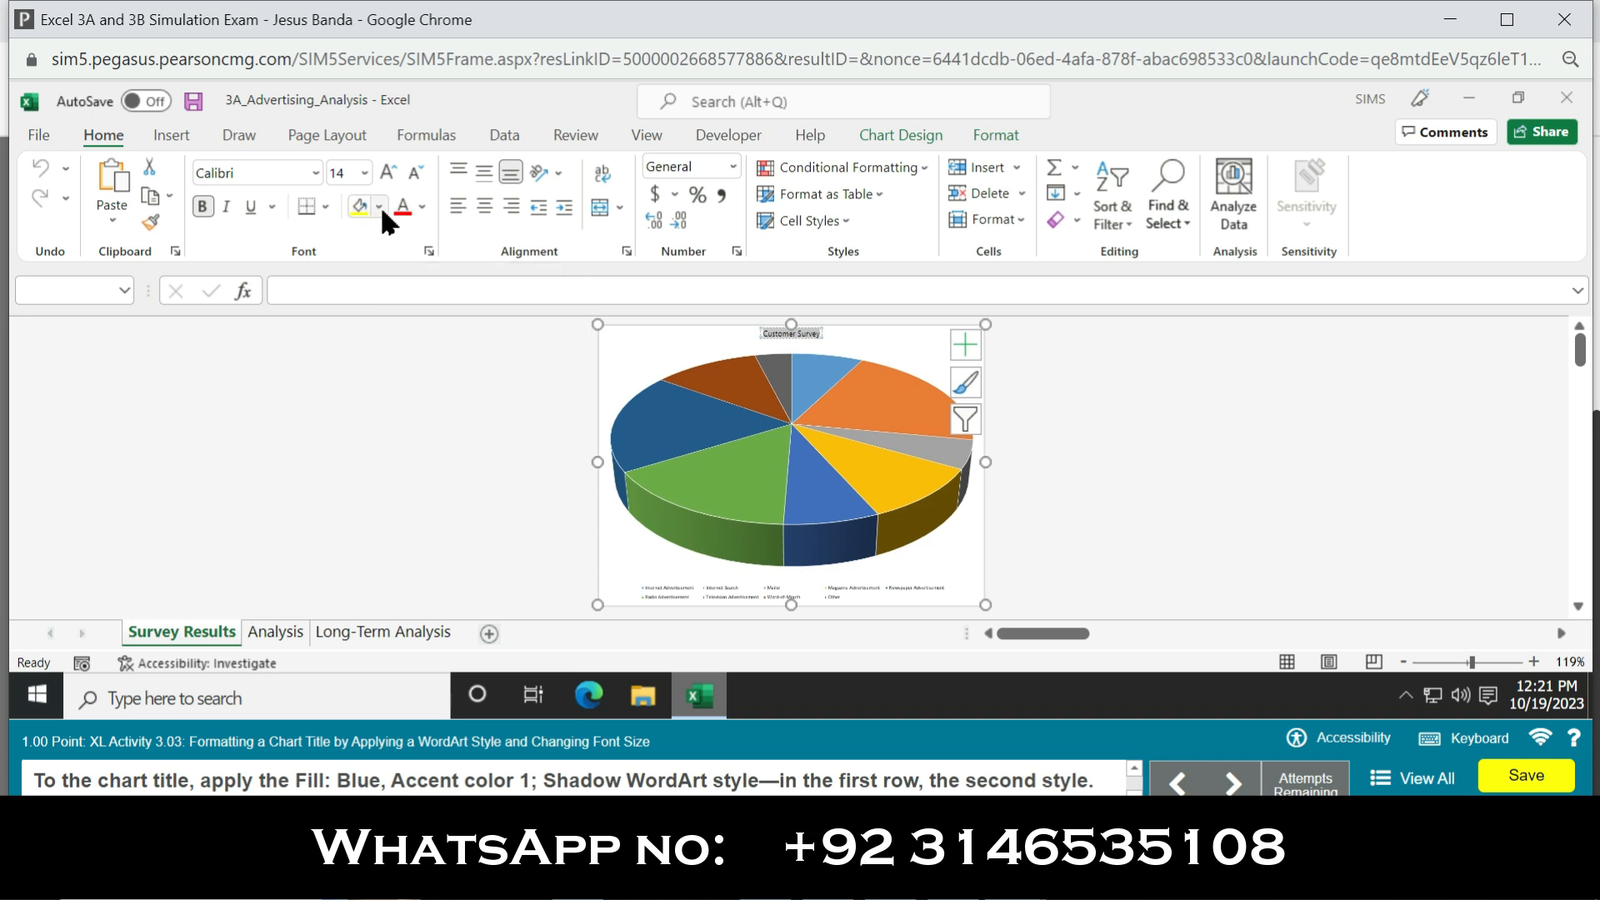
Step: Apply the Fill: Blue, Accent color 1; Shadow WordArt style to the Customer Survey chart title
left_click(380, 207)
left_click(380, 206)
left_click(1004, 140)
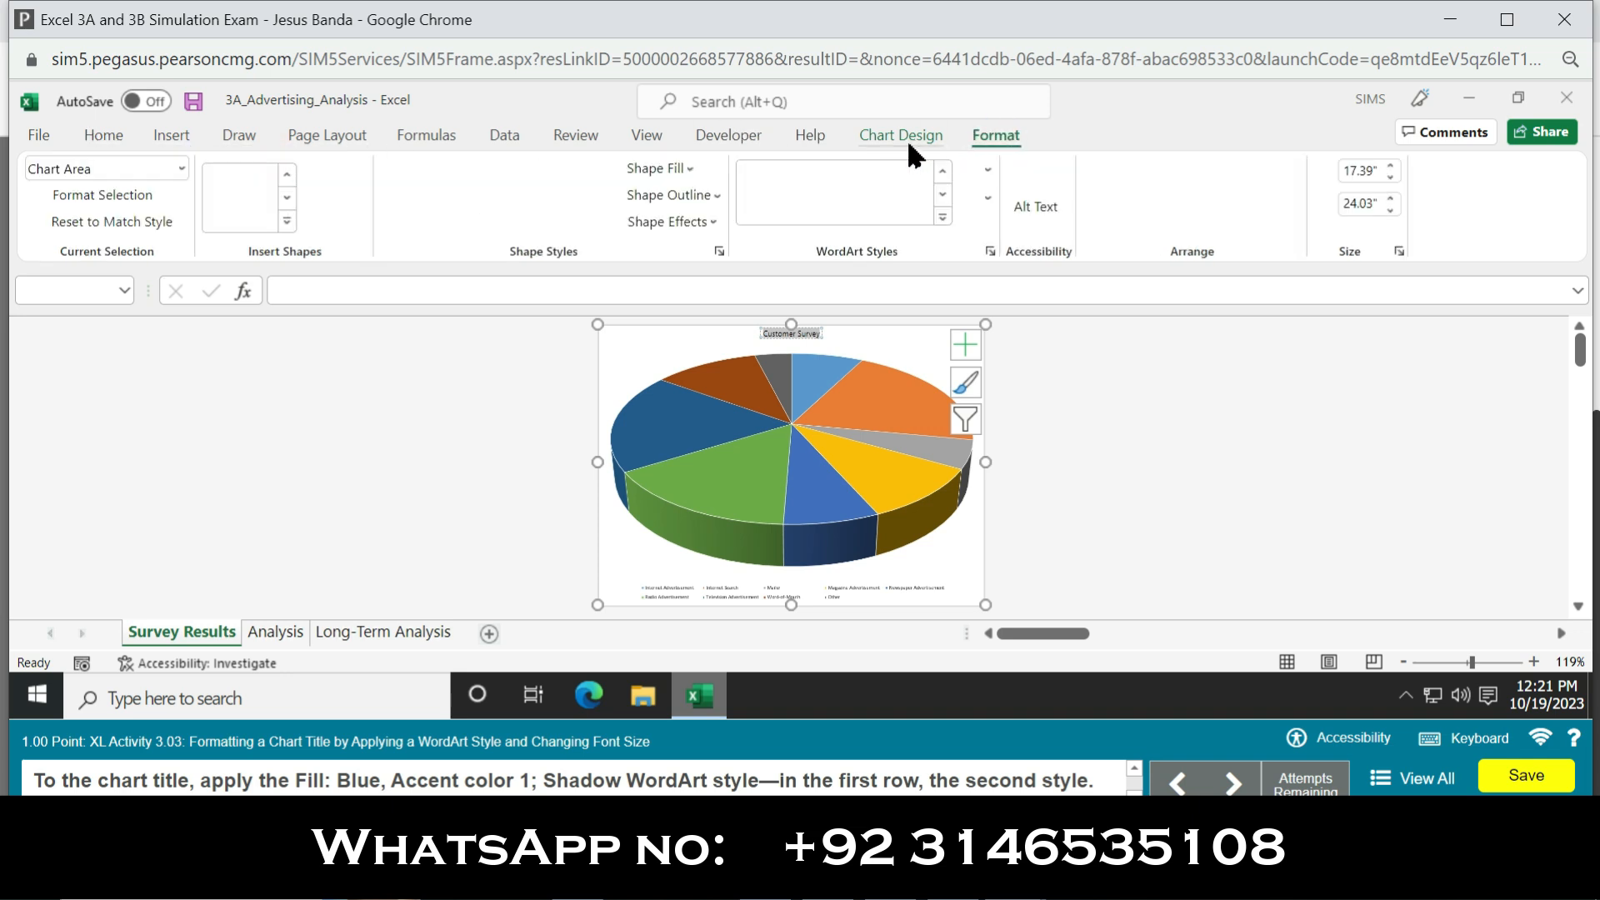
left_click(943, 215)
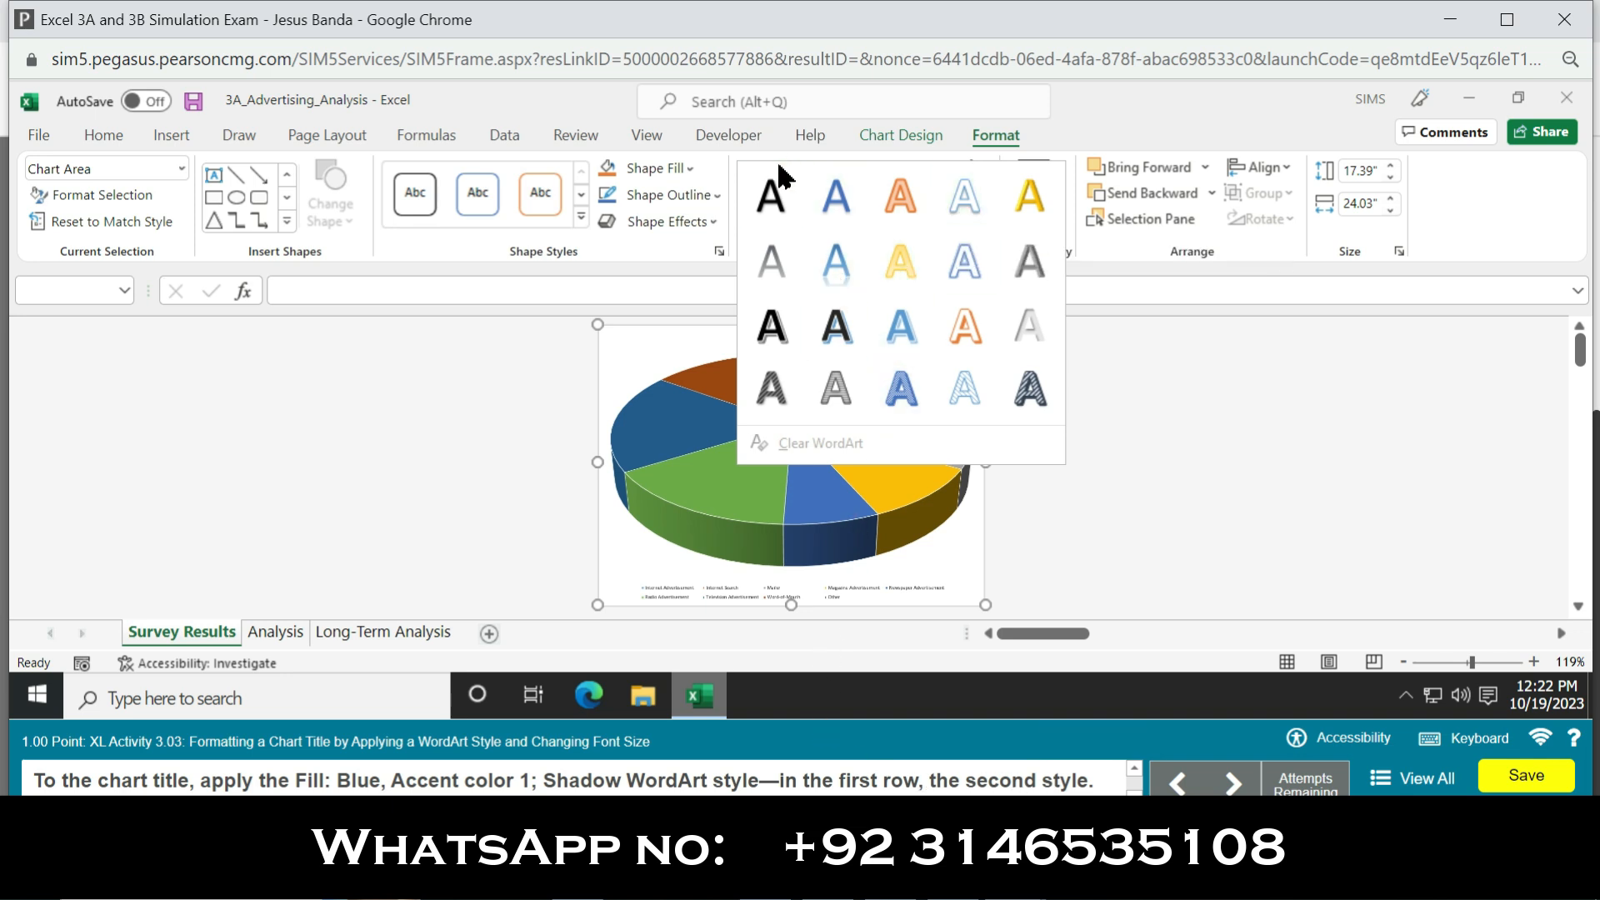
left_click(840, 199)
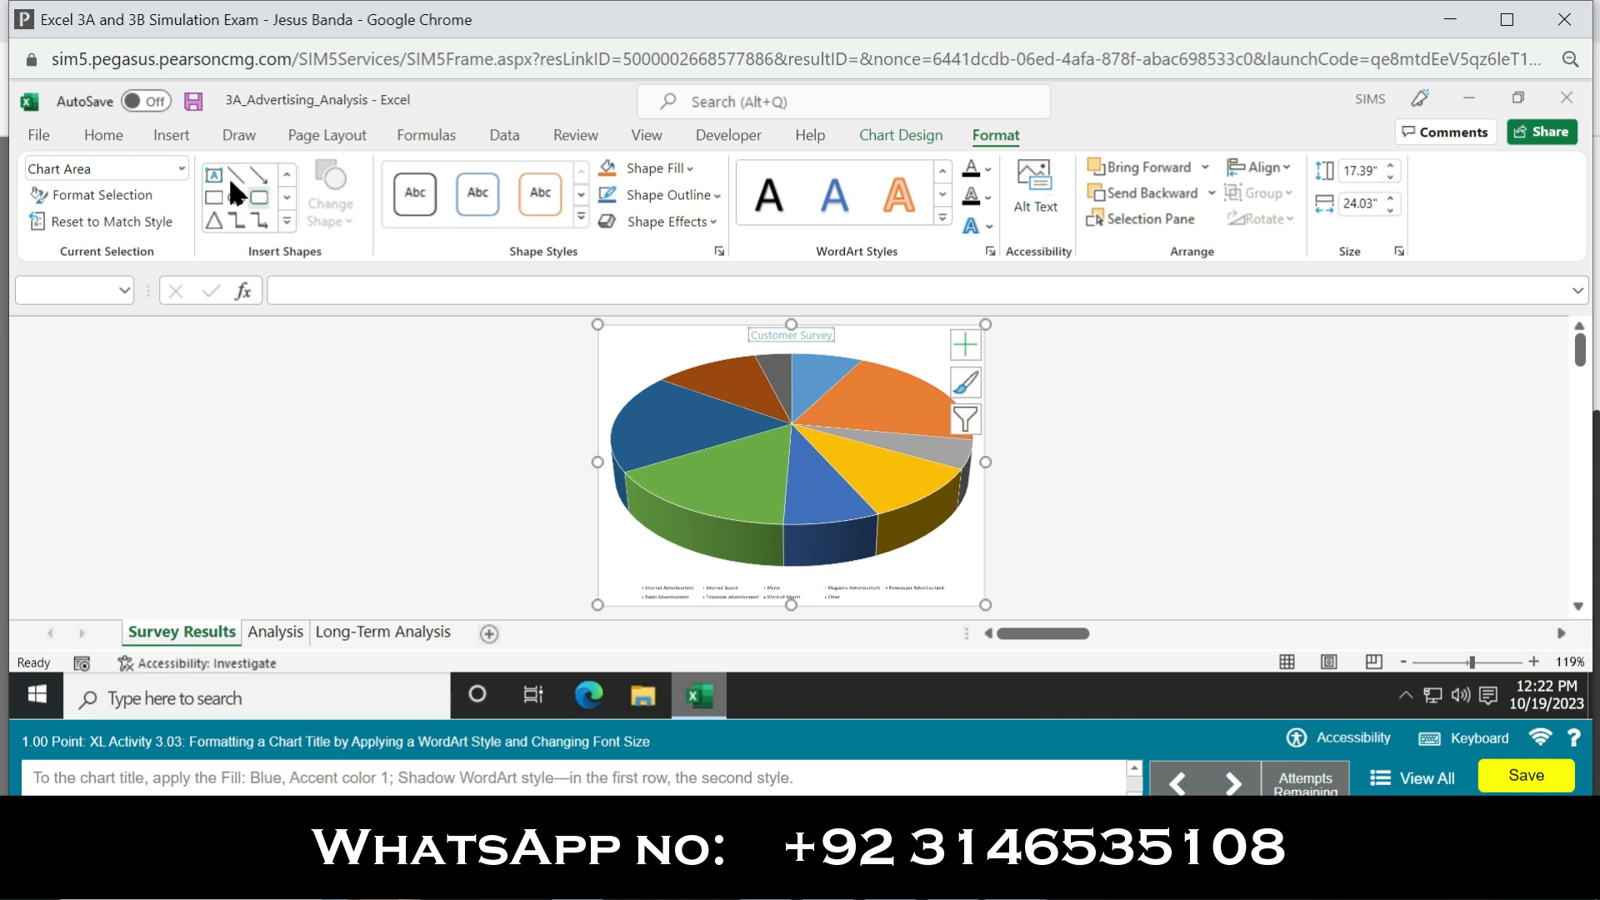
Step: Set the chart title's font size to 16
left_click(115, 140)
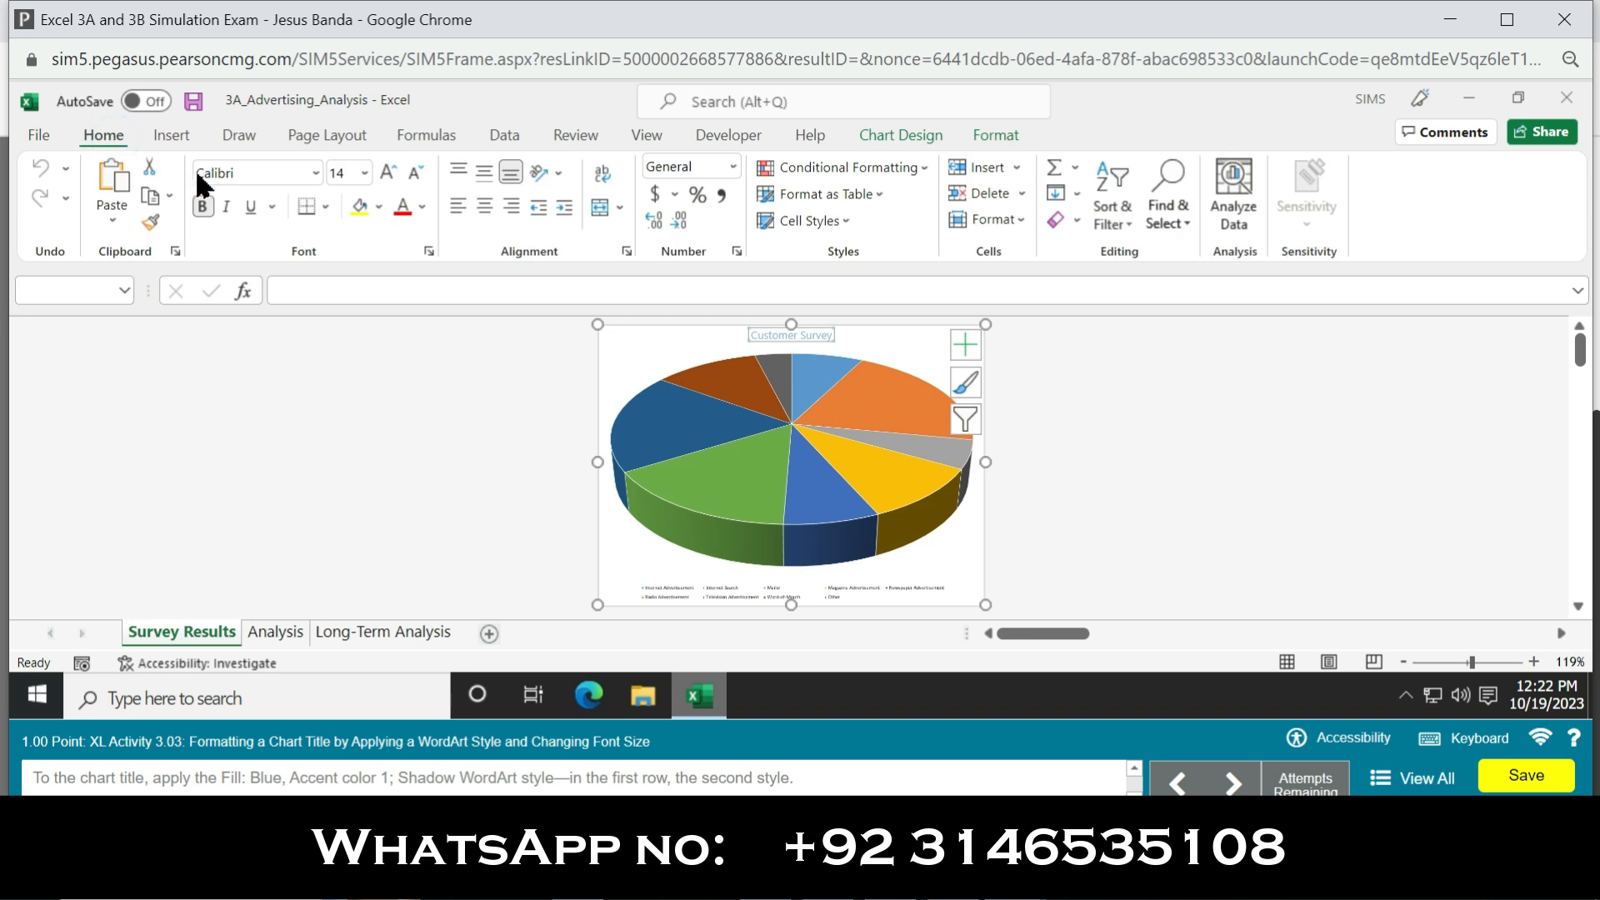
left_click(365, 172)
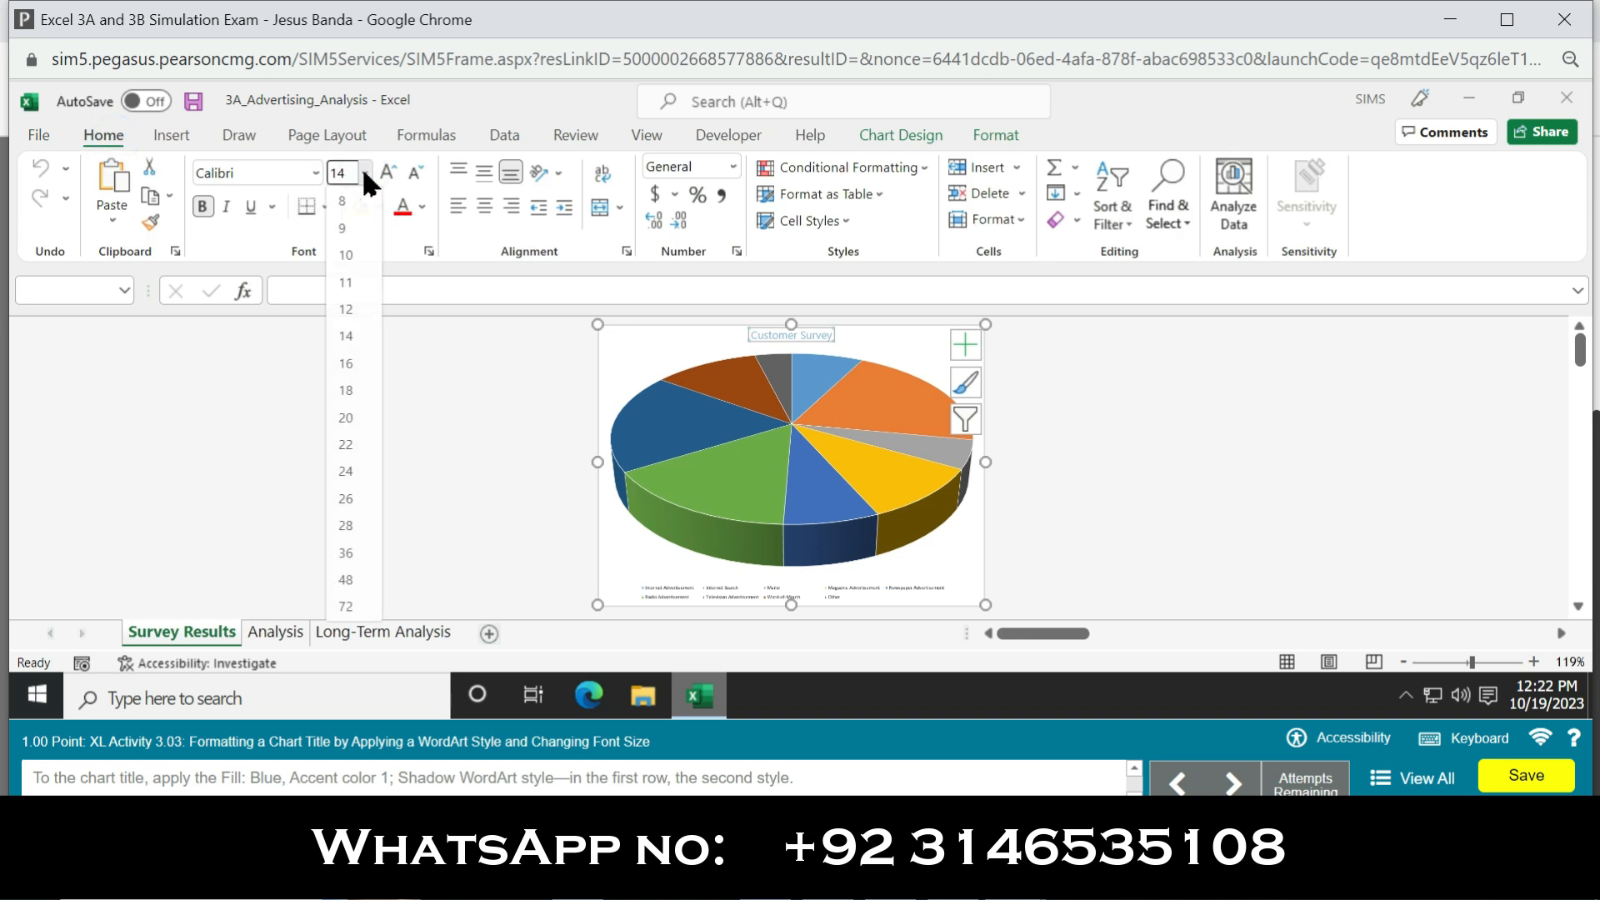
left_click(347, 364)
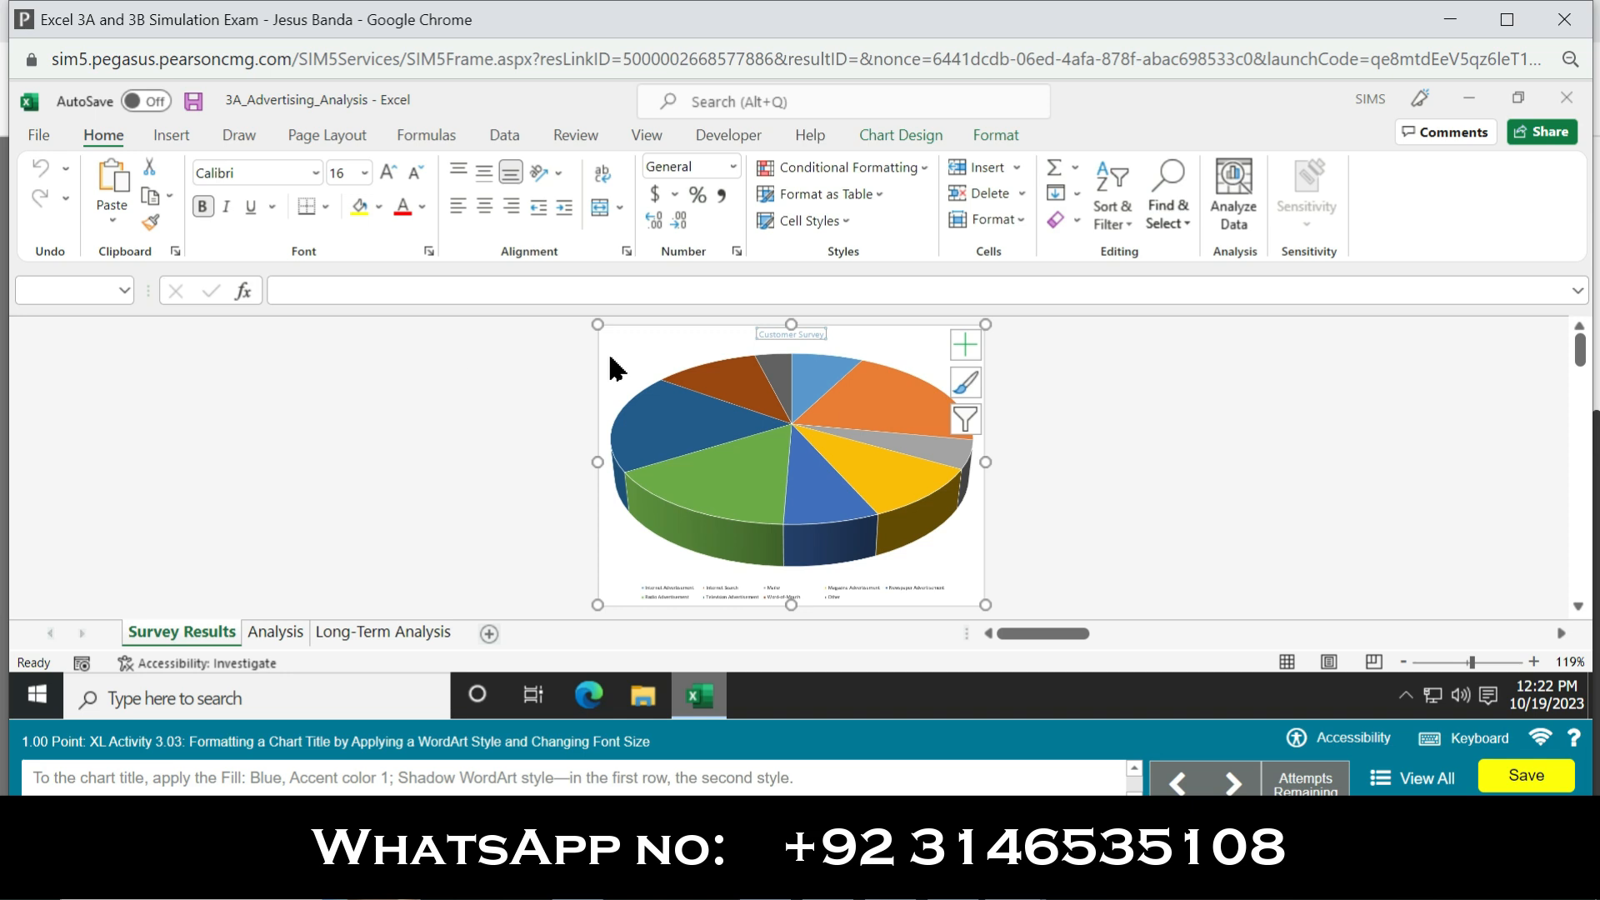
left_click(1131, 362)
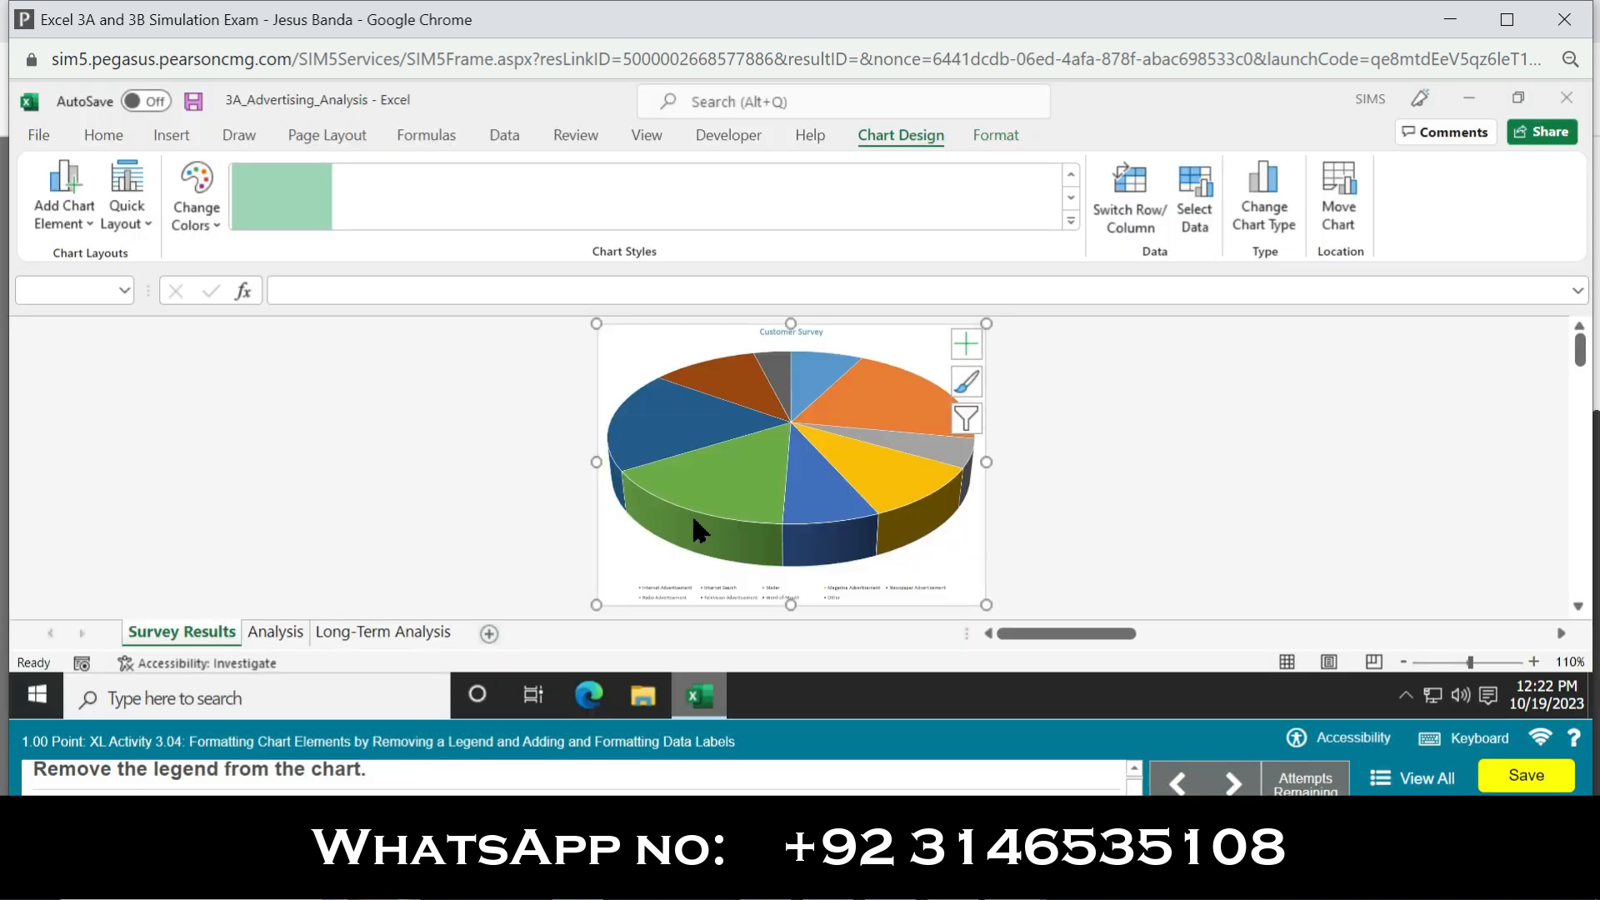
Step: Remove the legend from the pie chart and add data labels
left_click(962, 343)
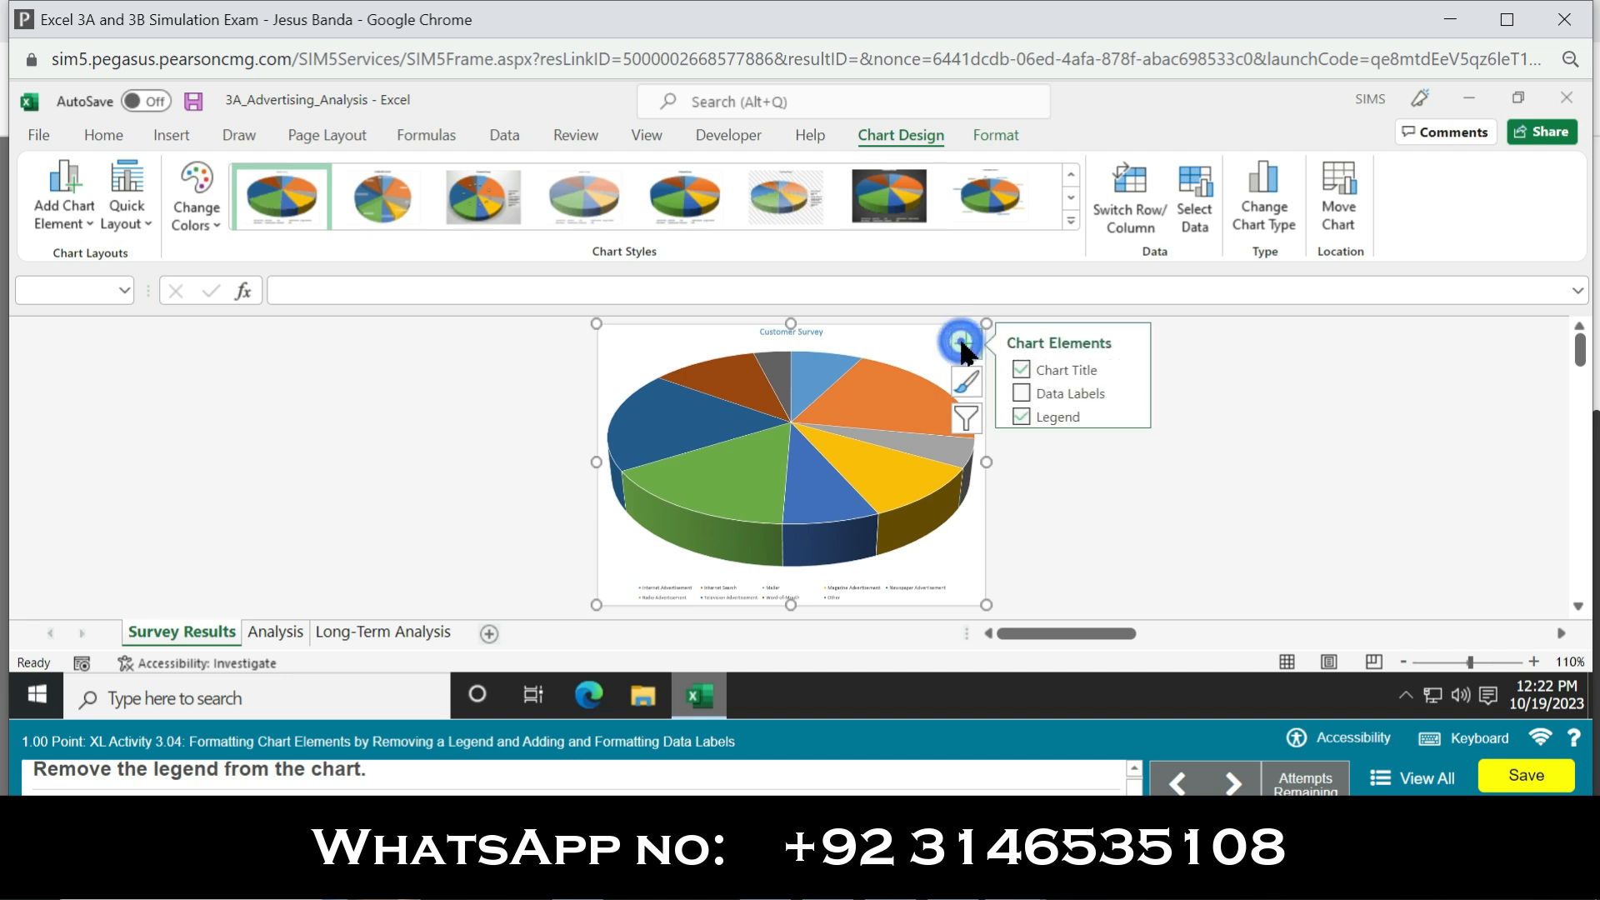
left_click(1022, 416)
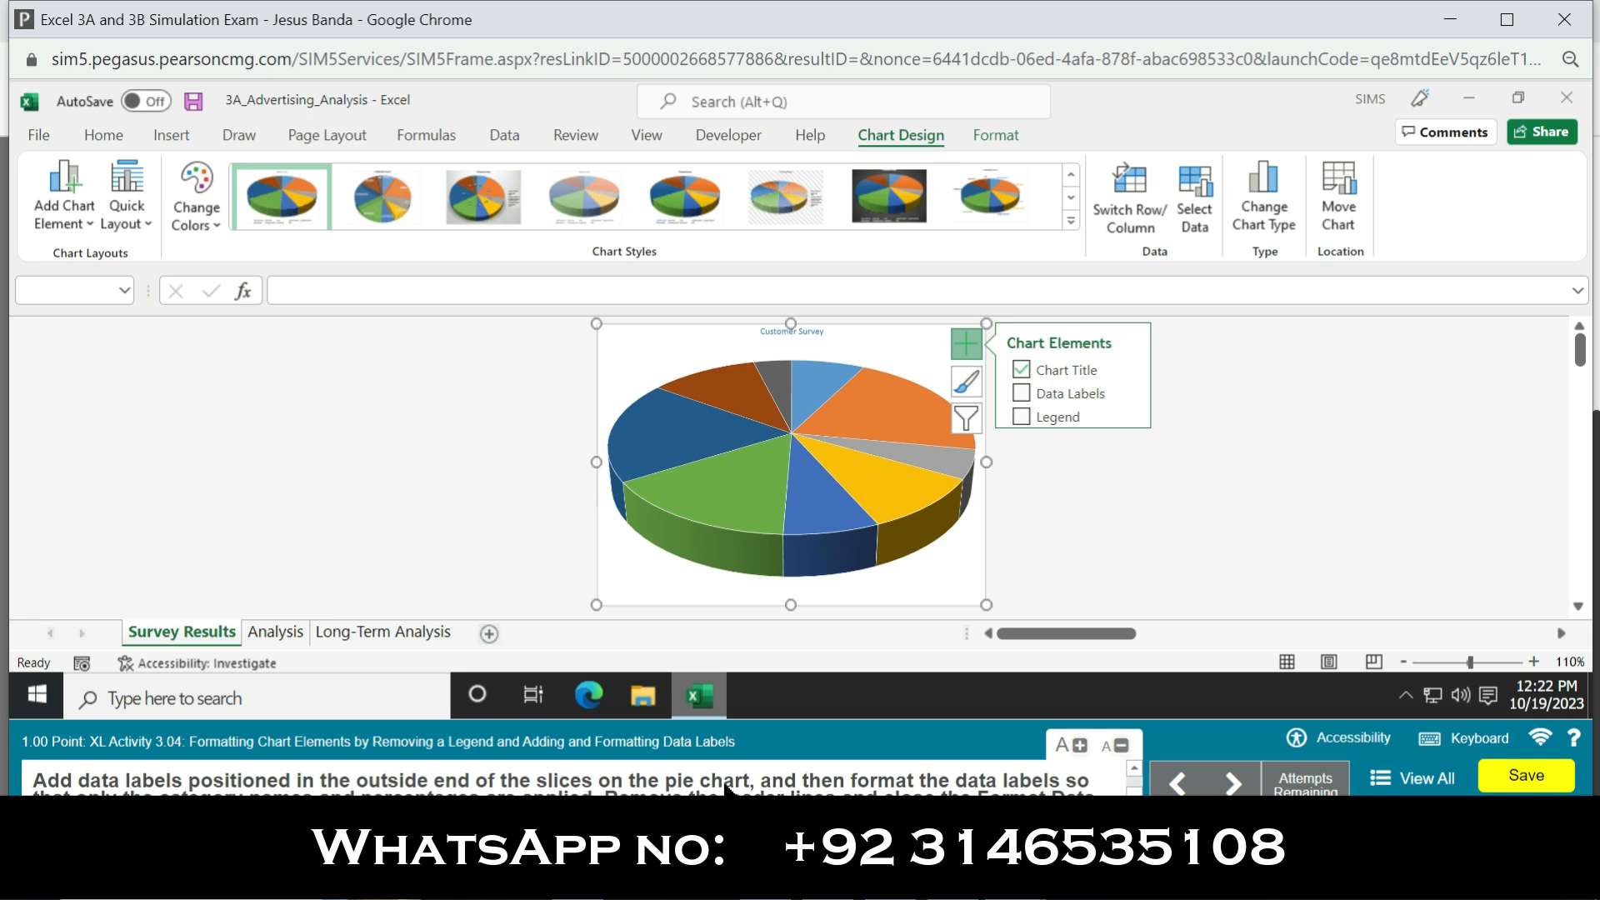
left_click(1020, 393)
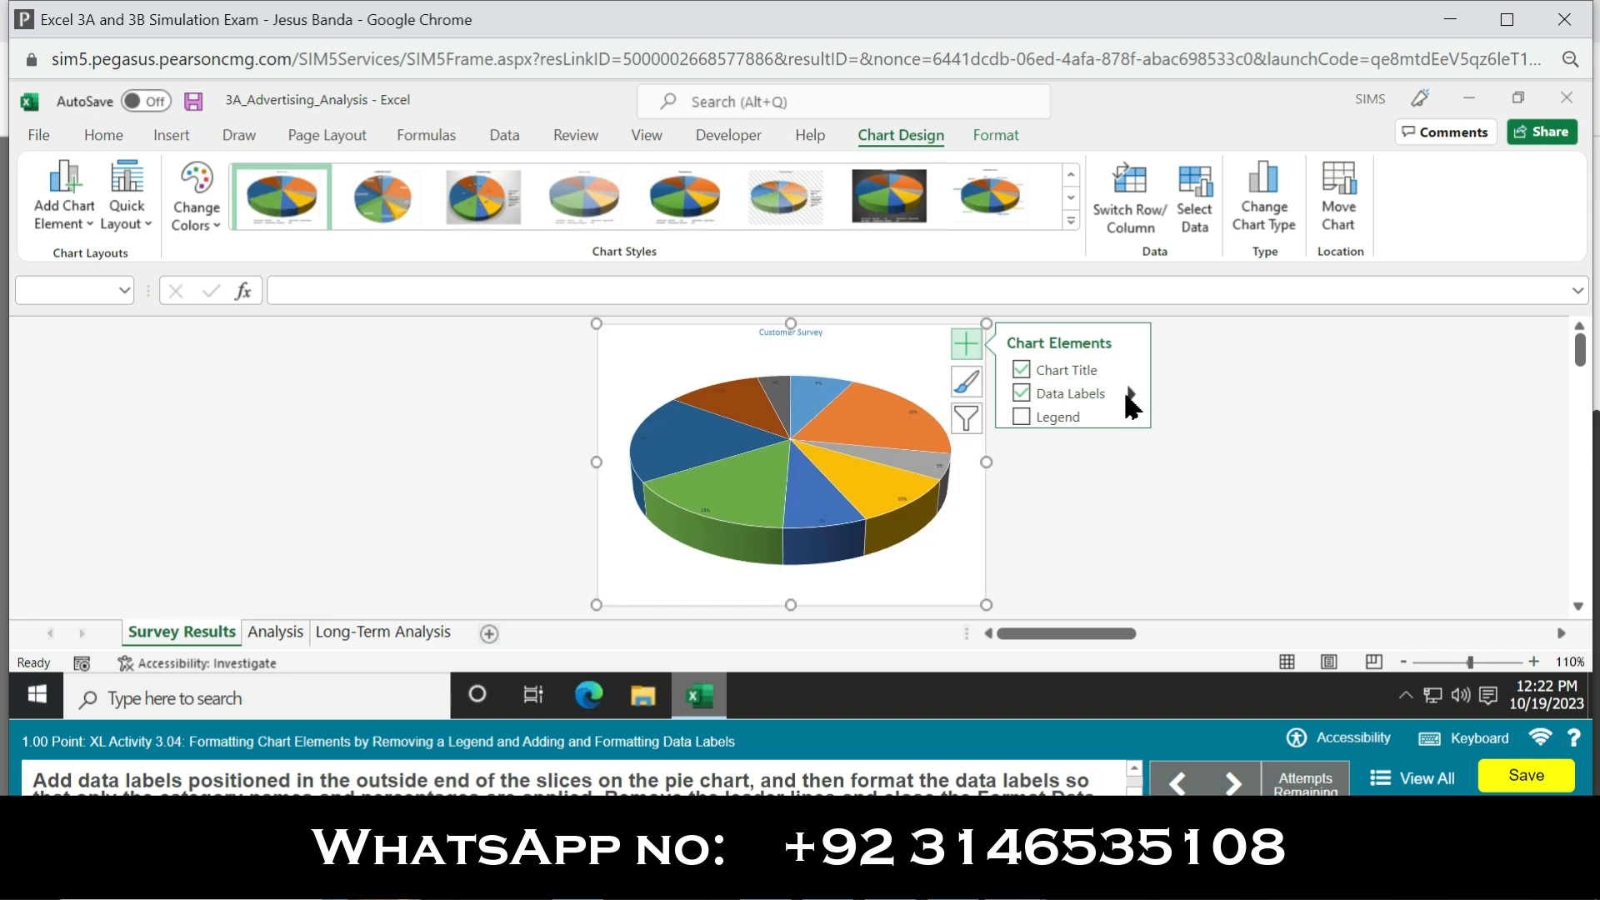
Step: Format the data labels to contain only the category name and percentage, without leader lines
mouse_move(1132, 390)
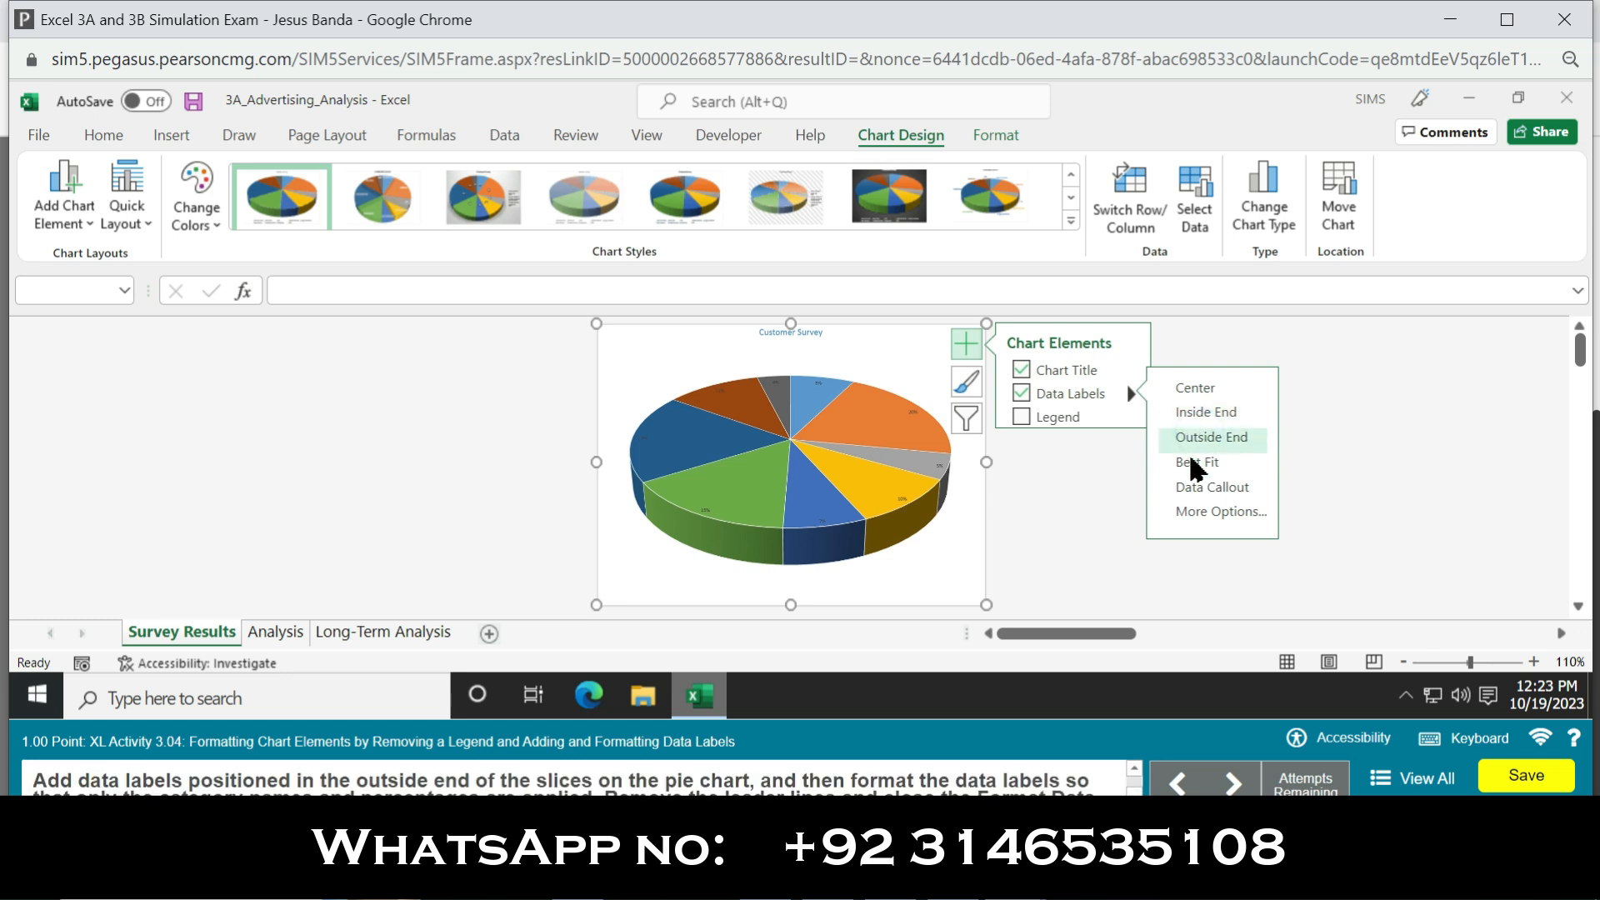
left_click(1213, 503)
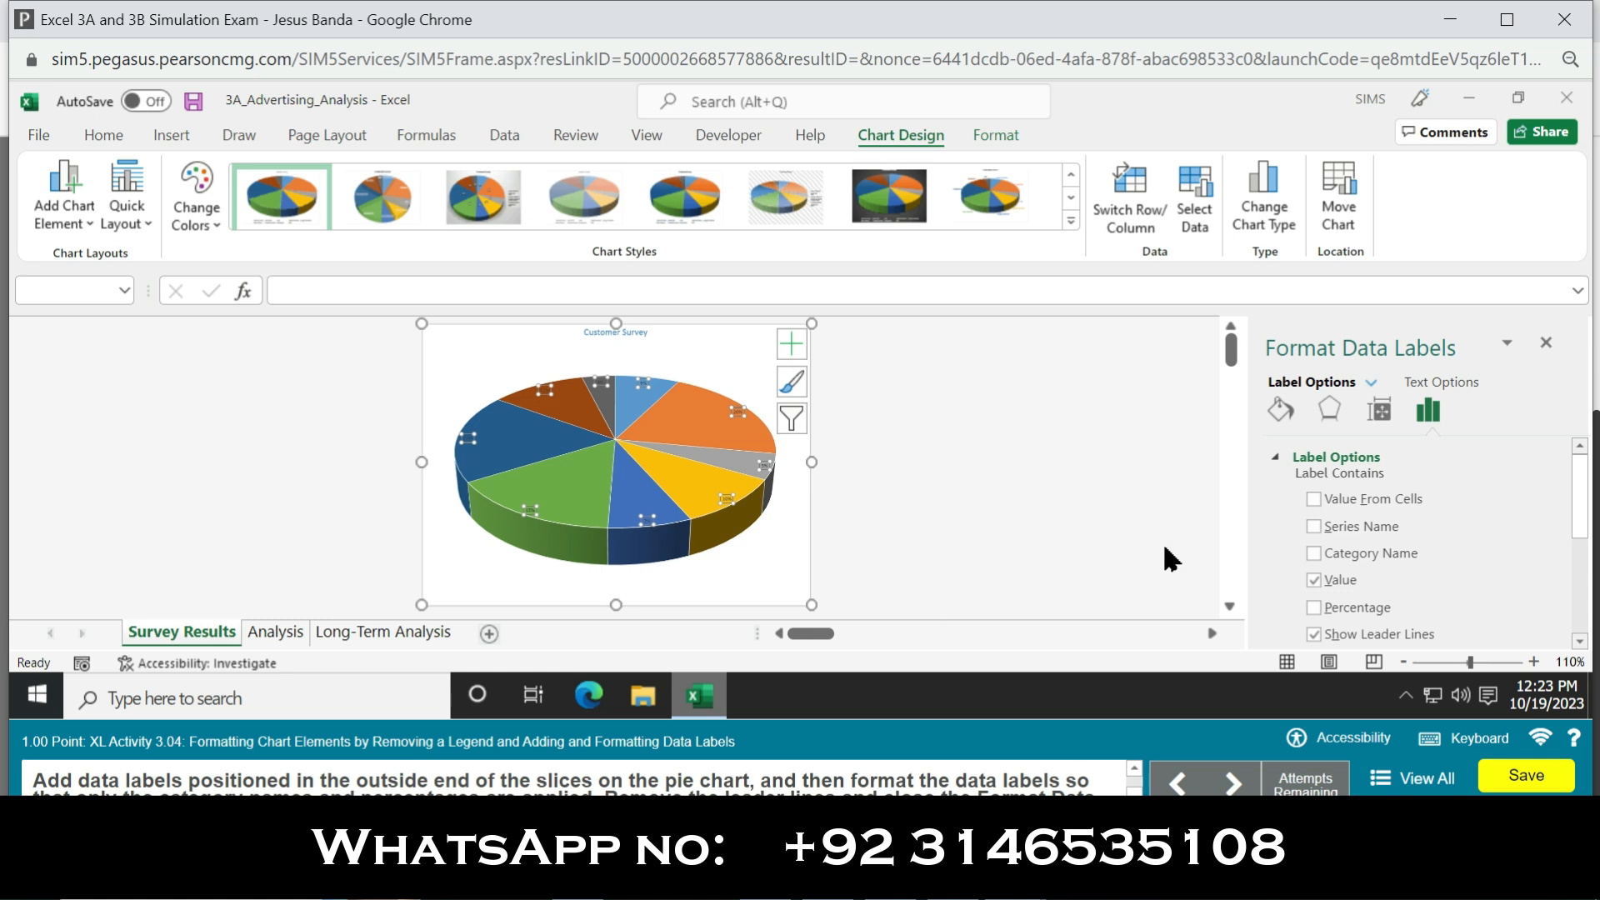
left_click(1315, 552)
left_click(1314, 580)
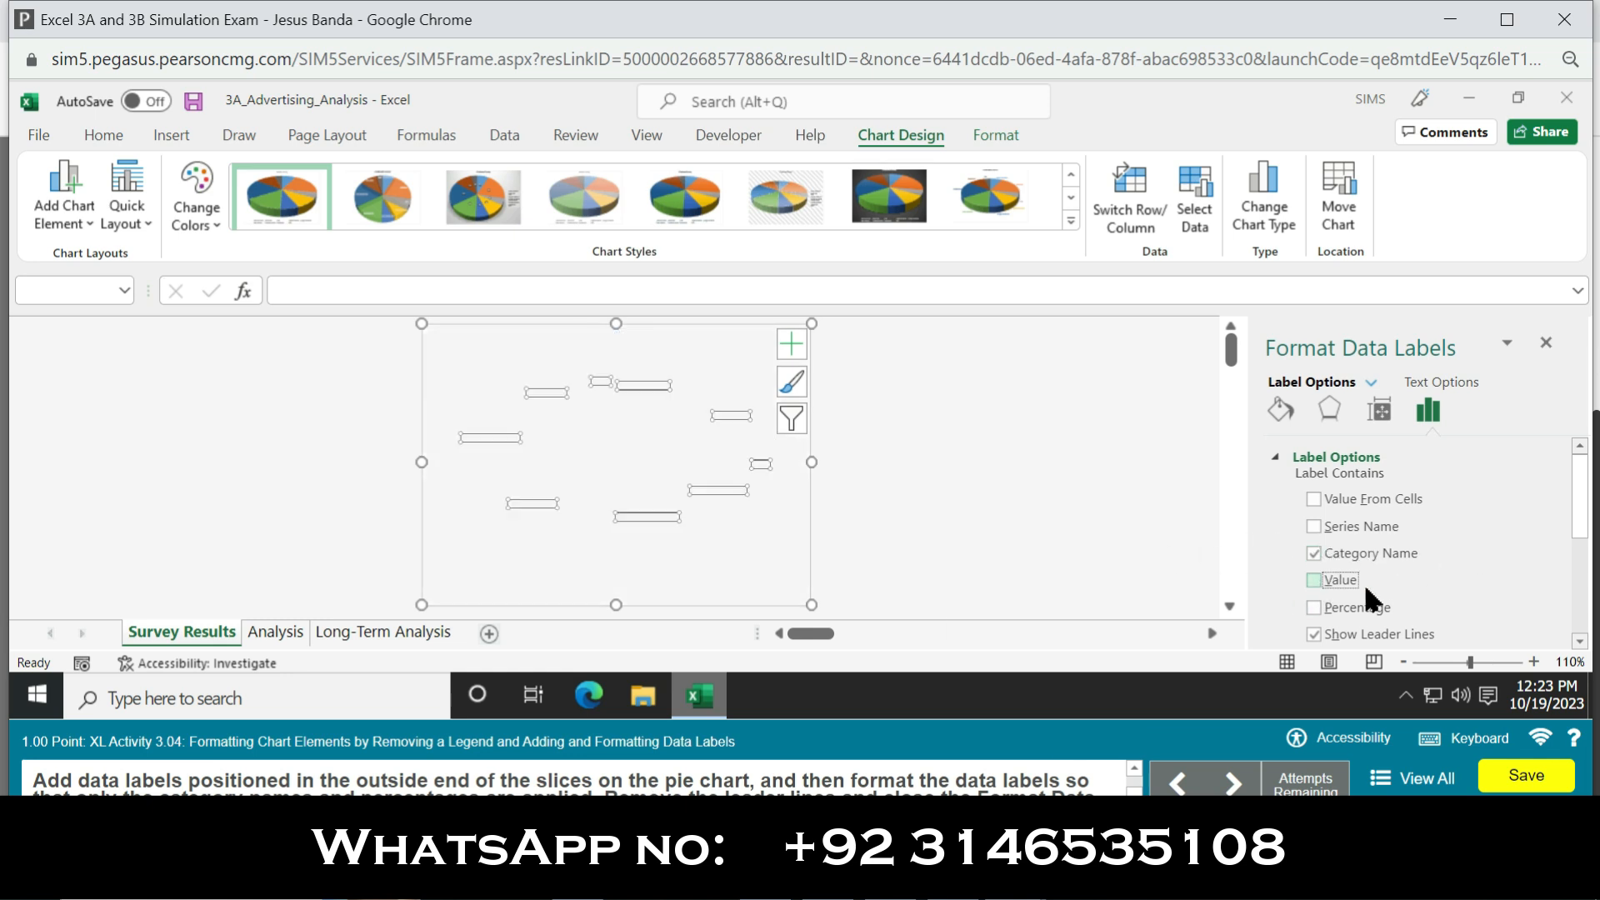
left_click(1324, 607)
left_click(1315, 630)
Step: Position the data labels at the outside end of the slices and close the label formatting settings
left_click_drag(1586, 531, 1586, 622)
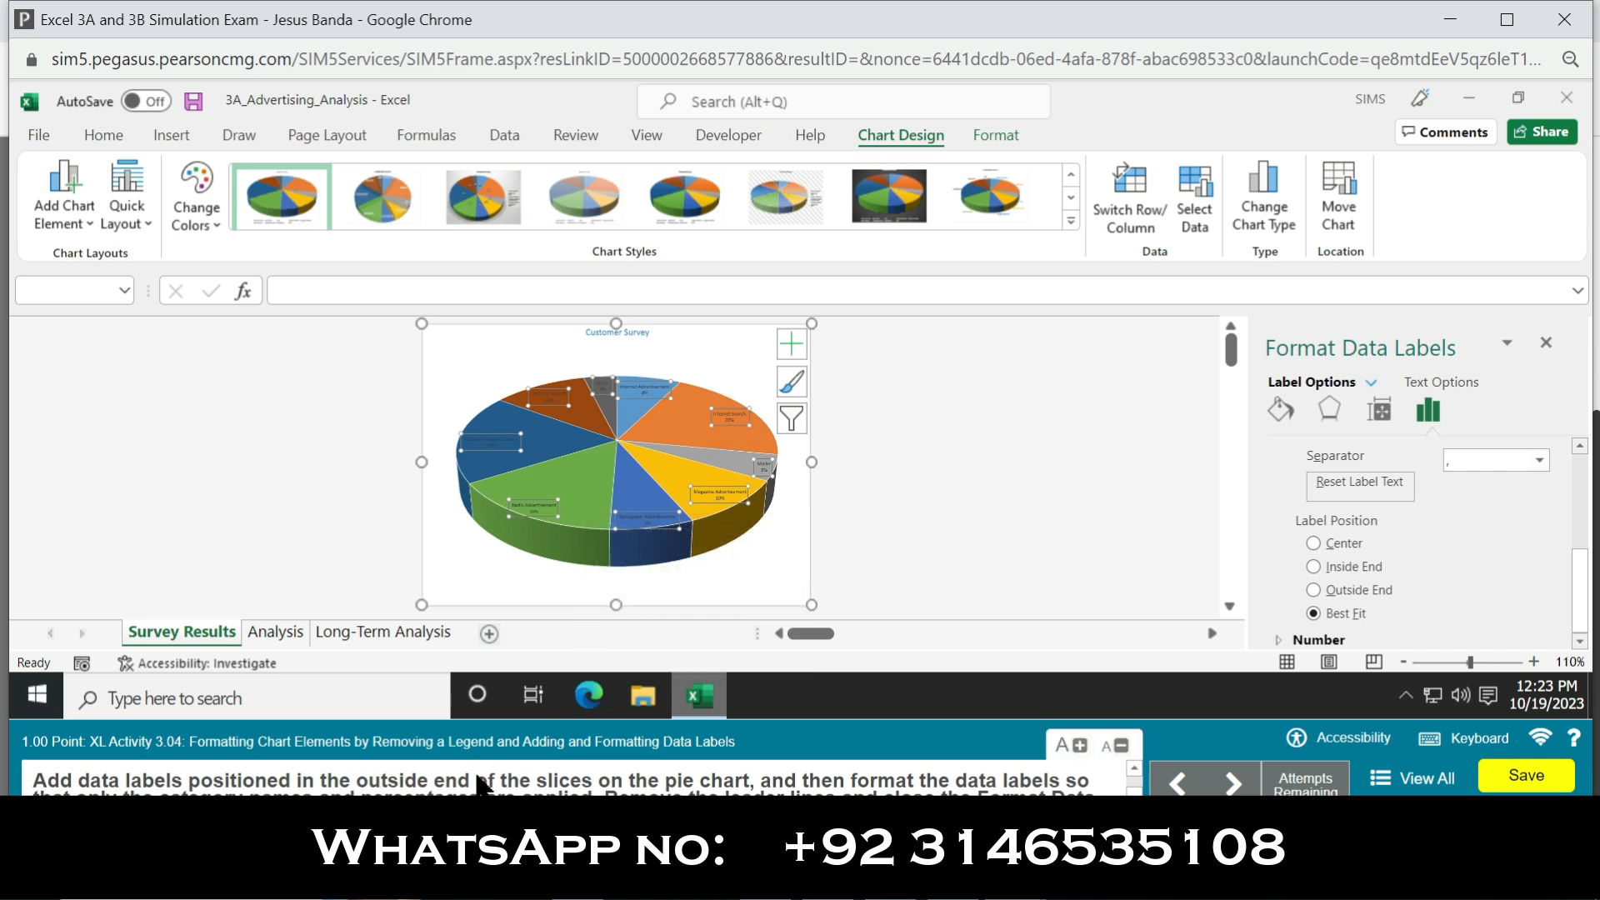
left_click(1313, 589)
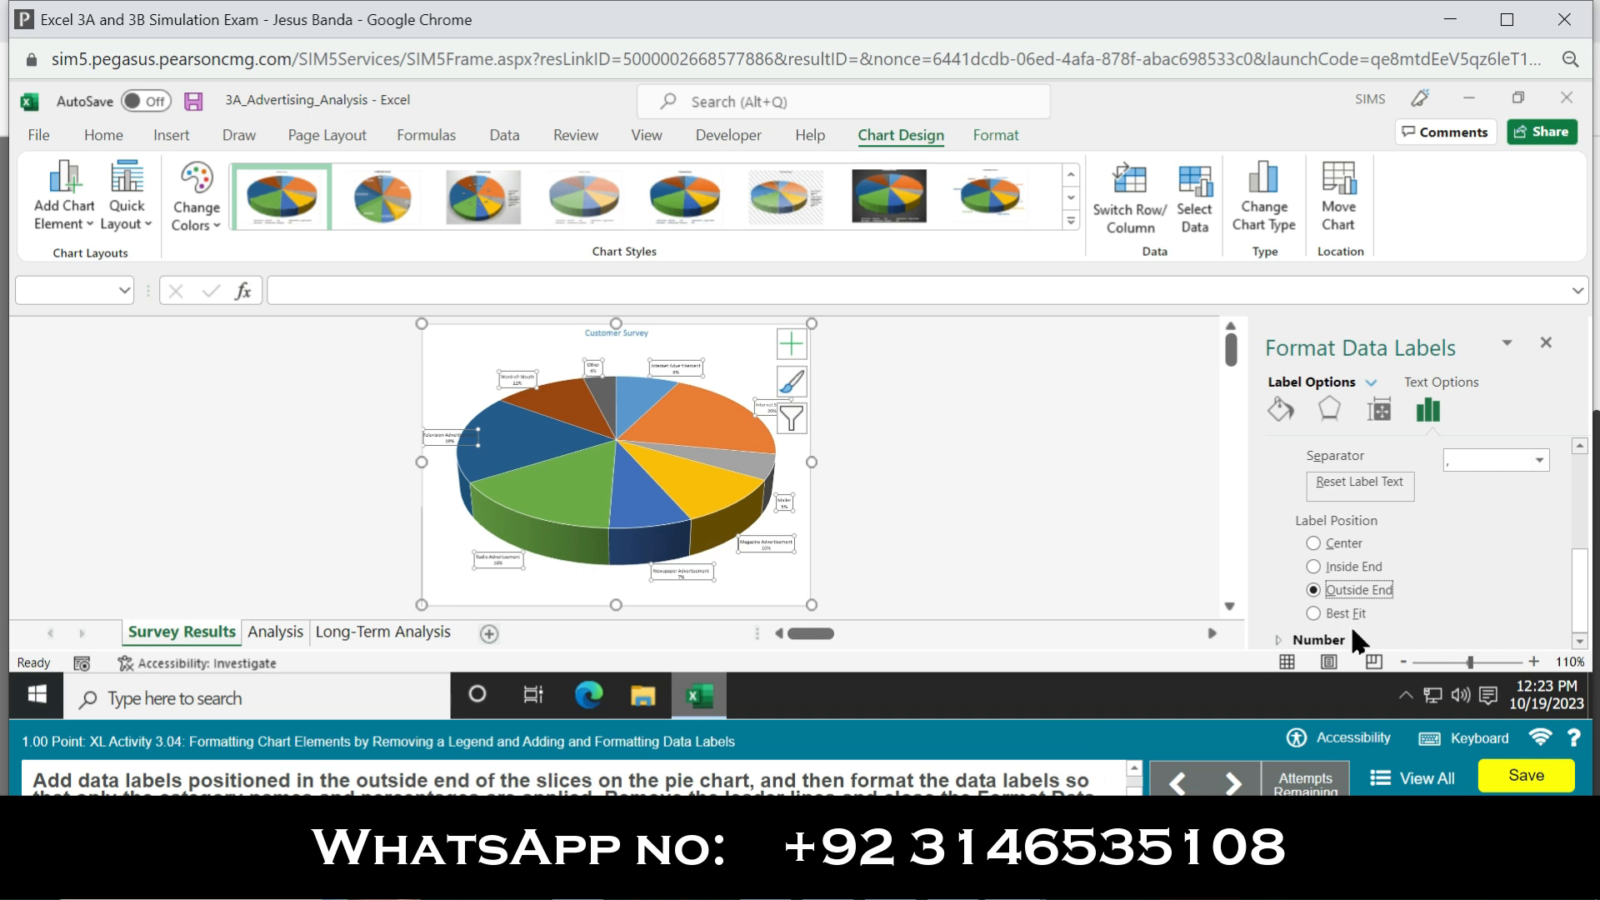
left_click_drag(1581, 590, 1590, 517)
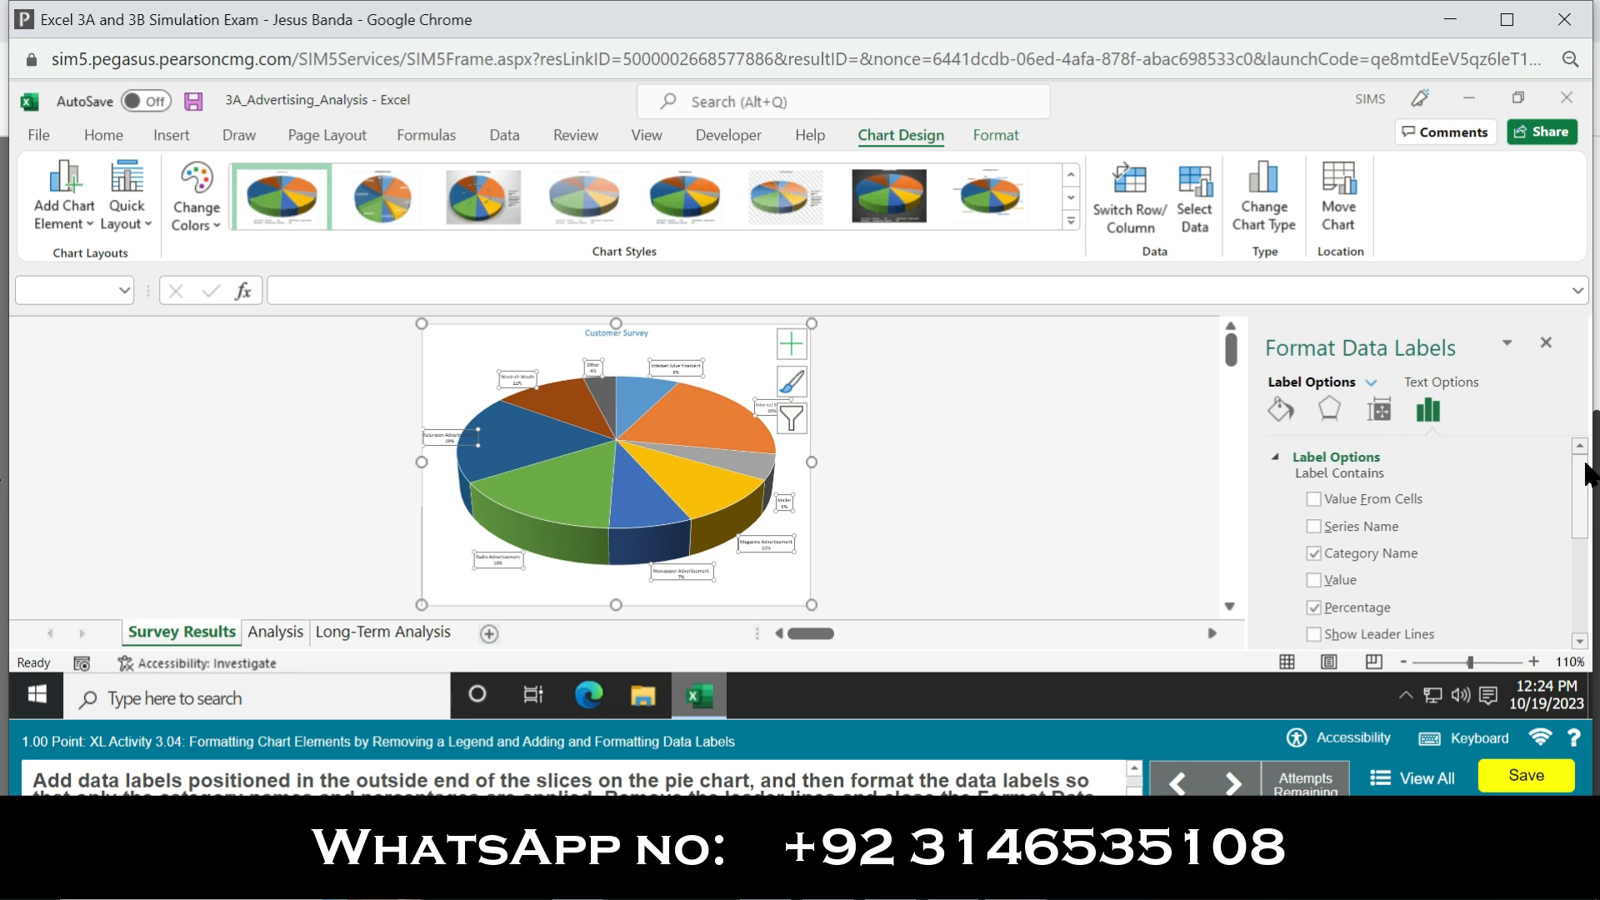
left_click(1548, 344)
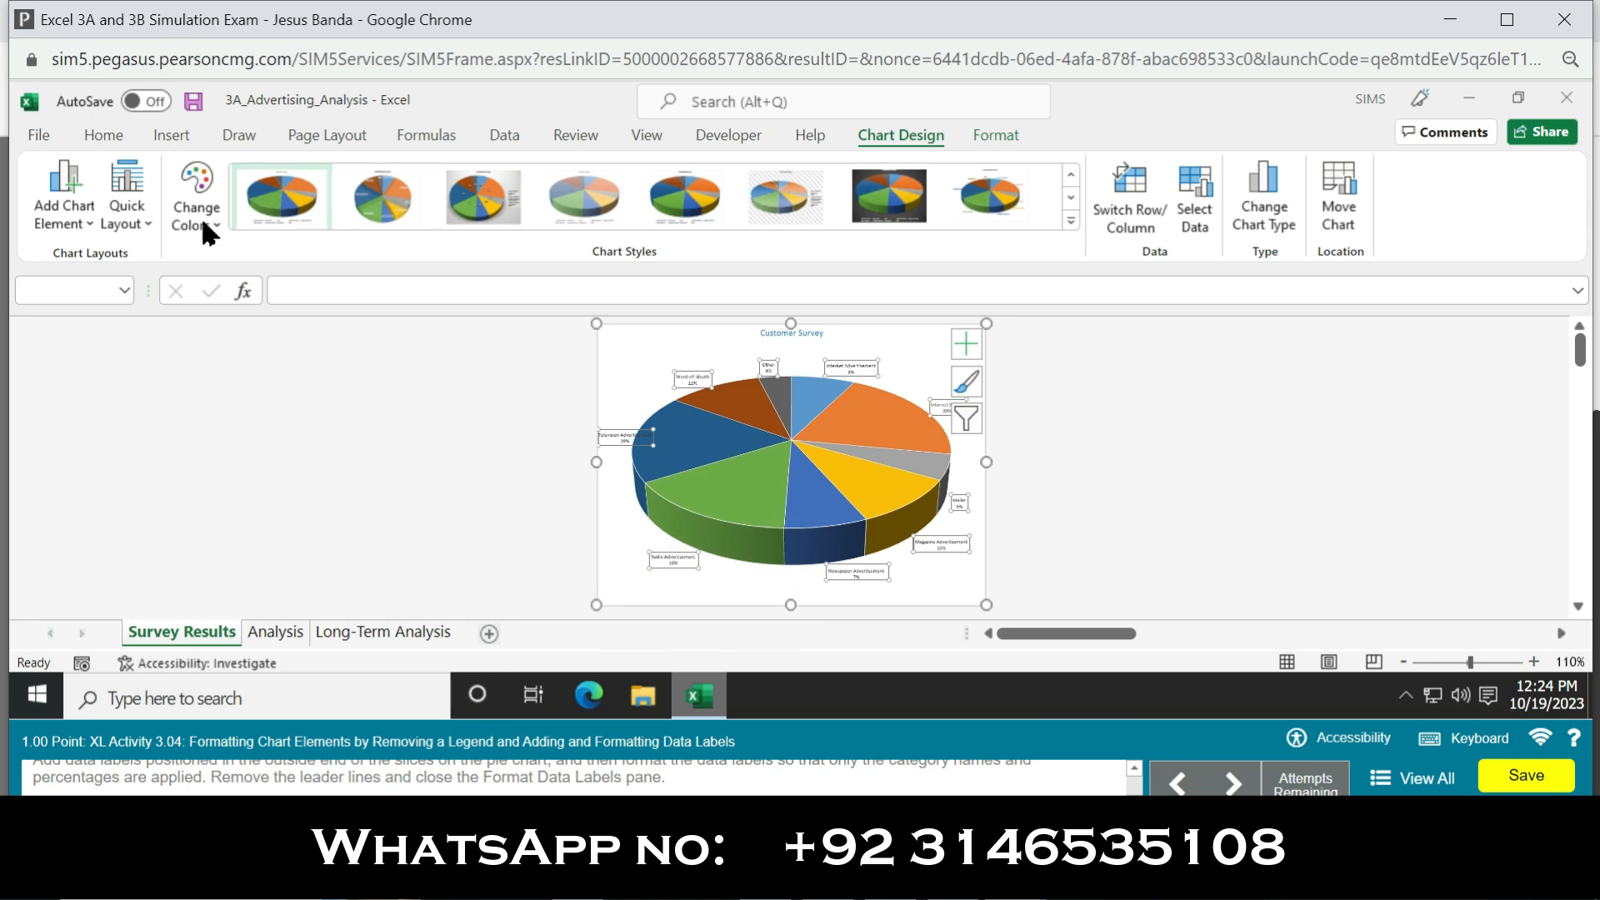
Step: Make the pie chart's data labels bold and italic with a font size of 11
left_click(108, 137)
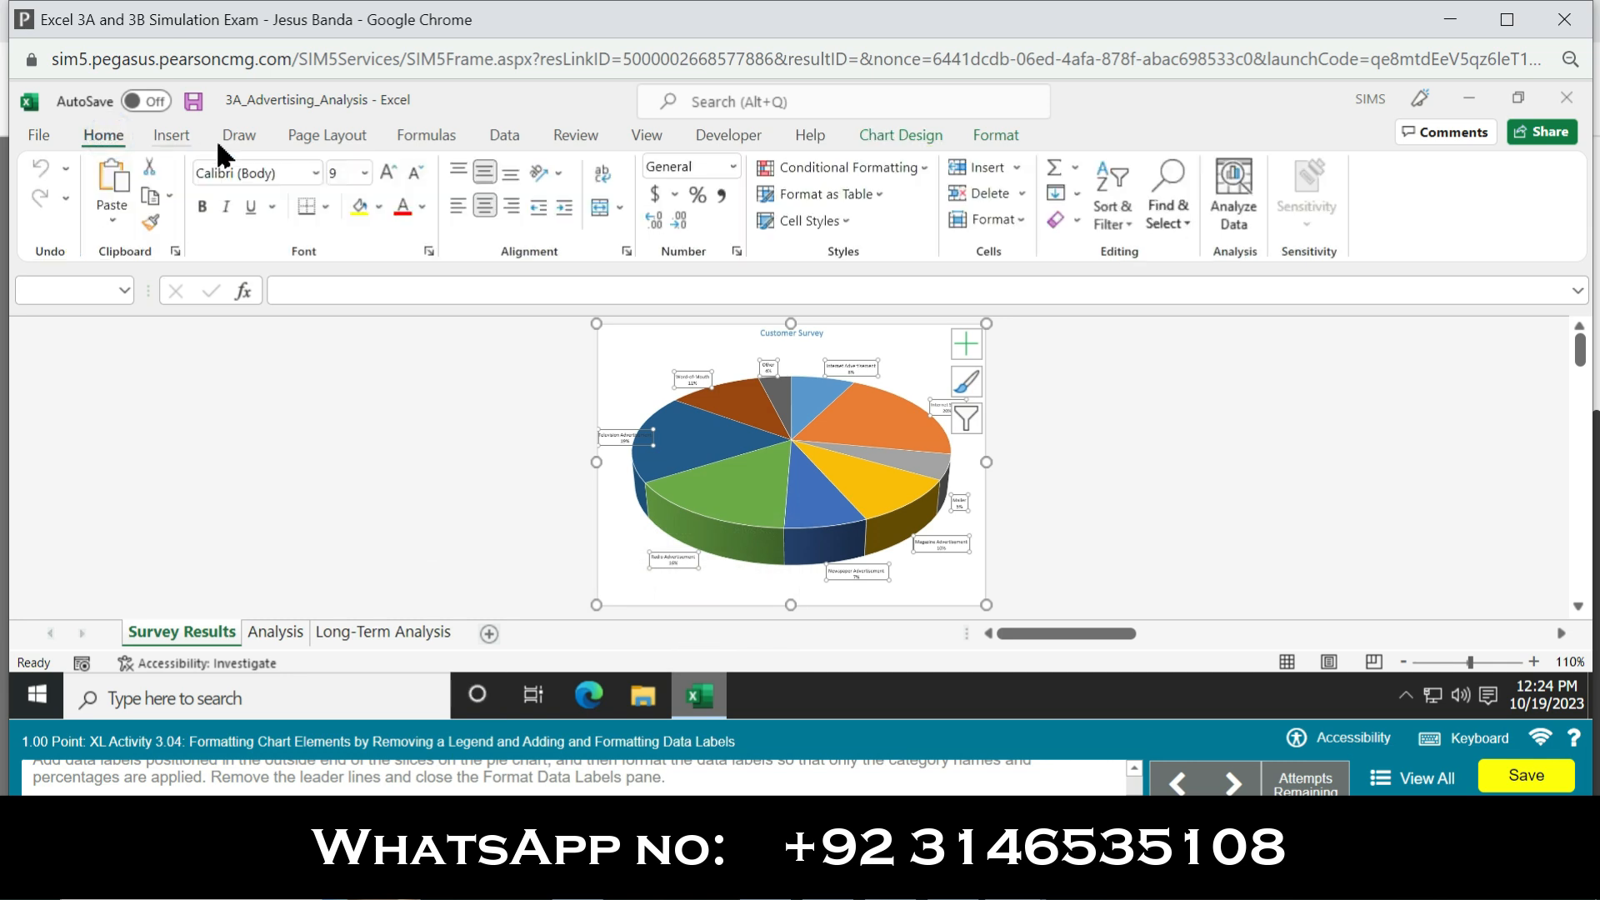
left_click(205, 210)
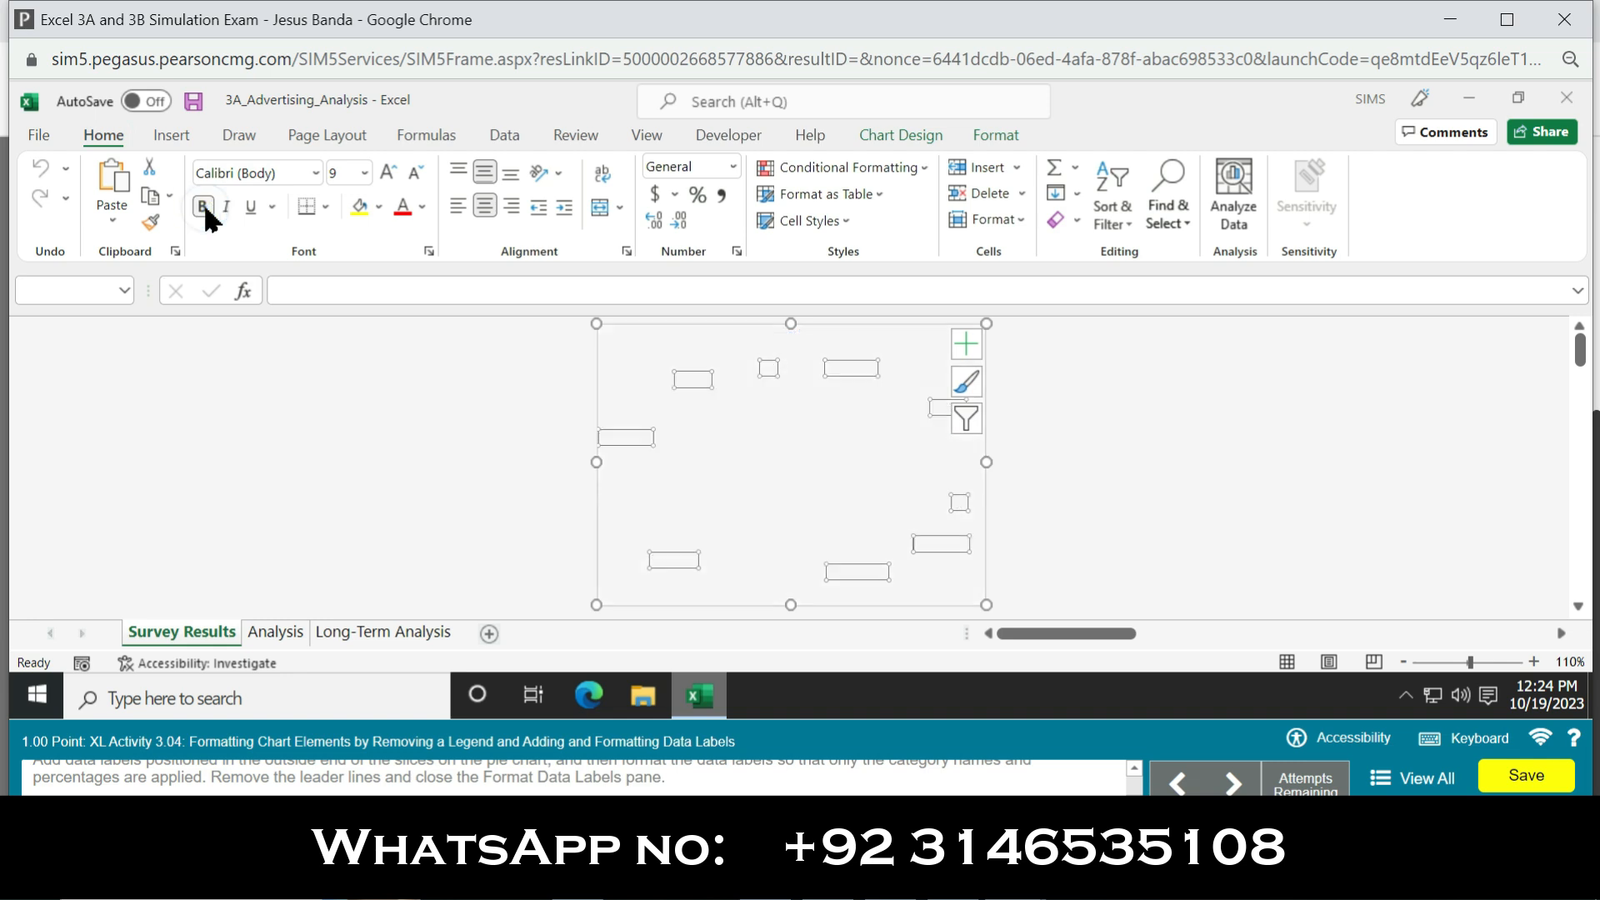
left_click(227, 209)
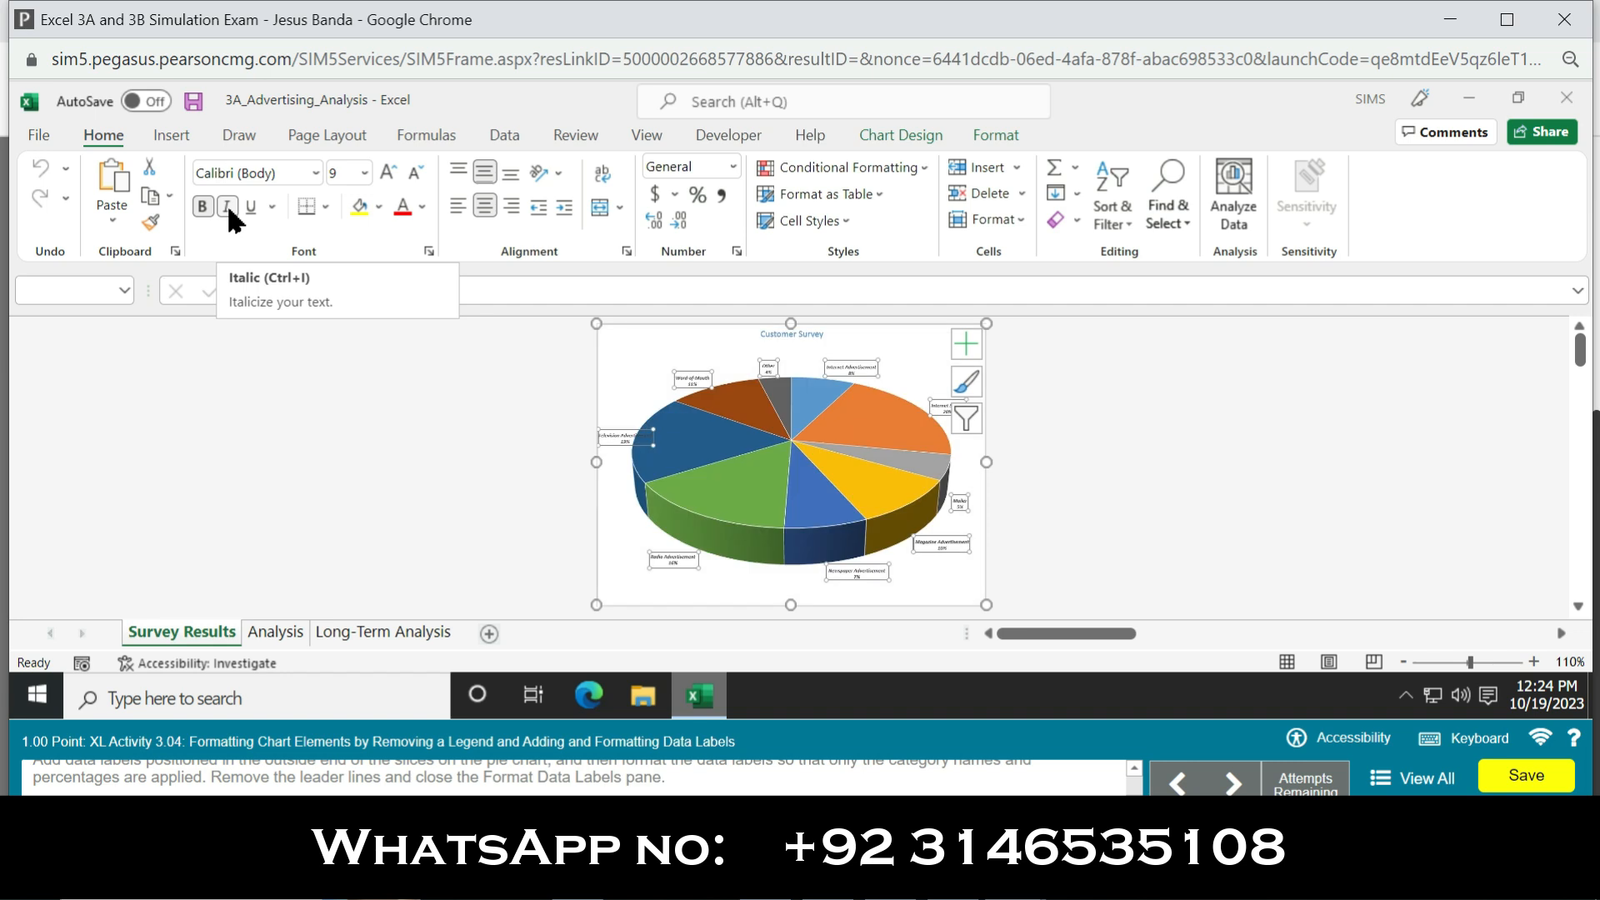
left_click(365, 172)
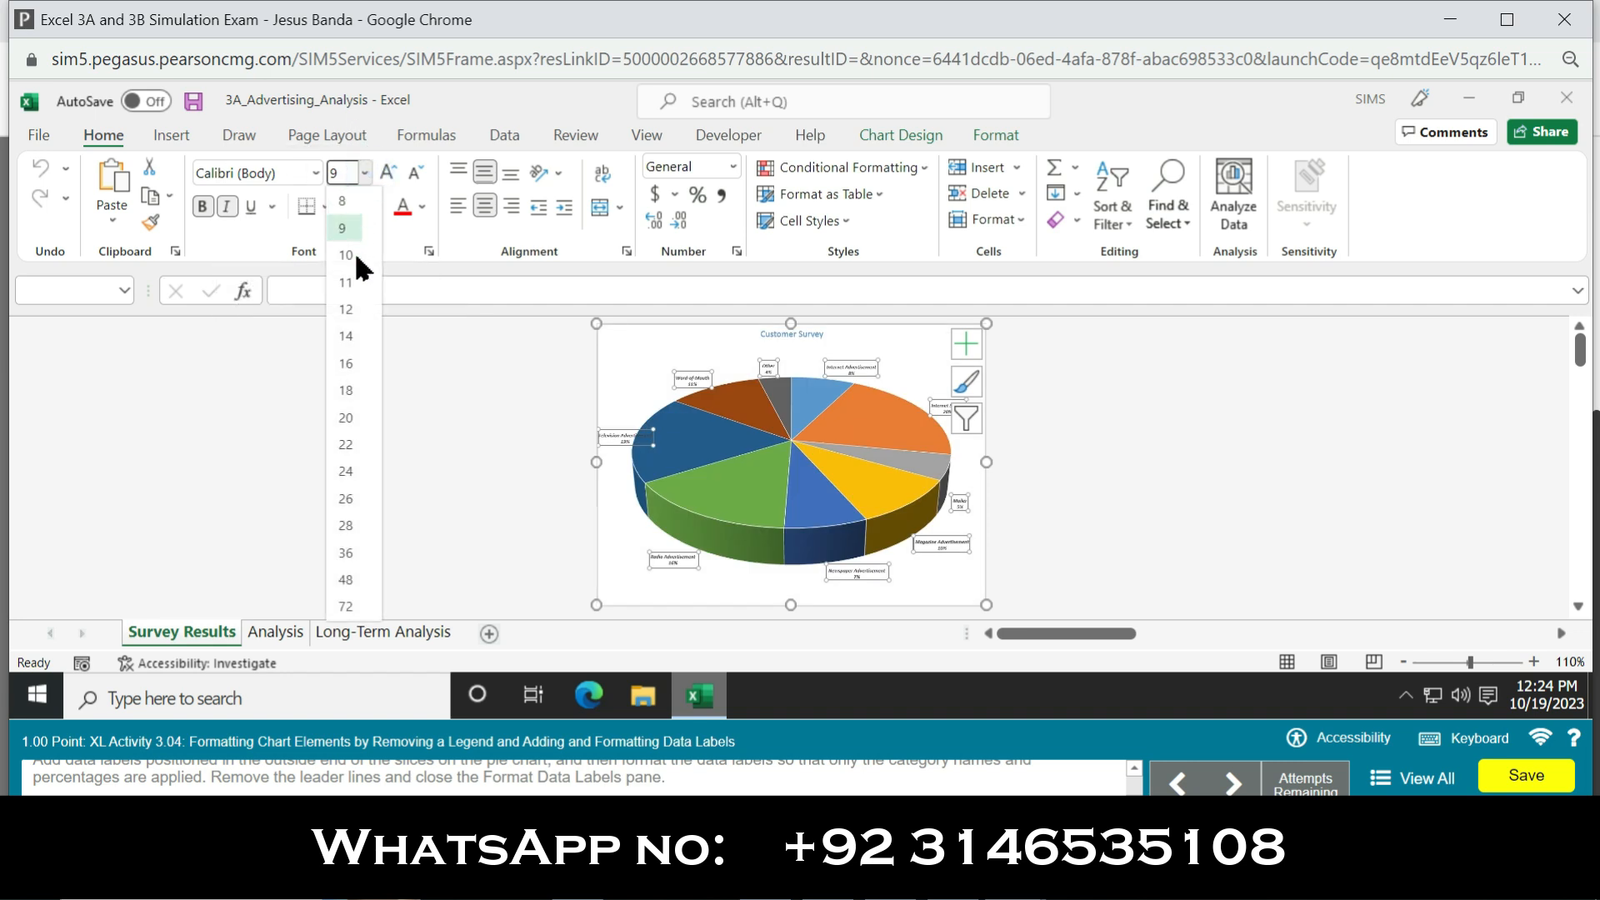
left_click(344, 282)
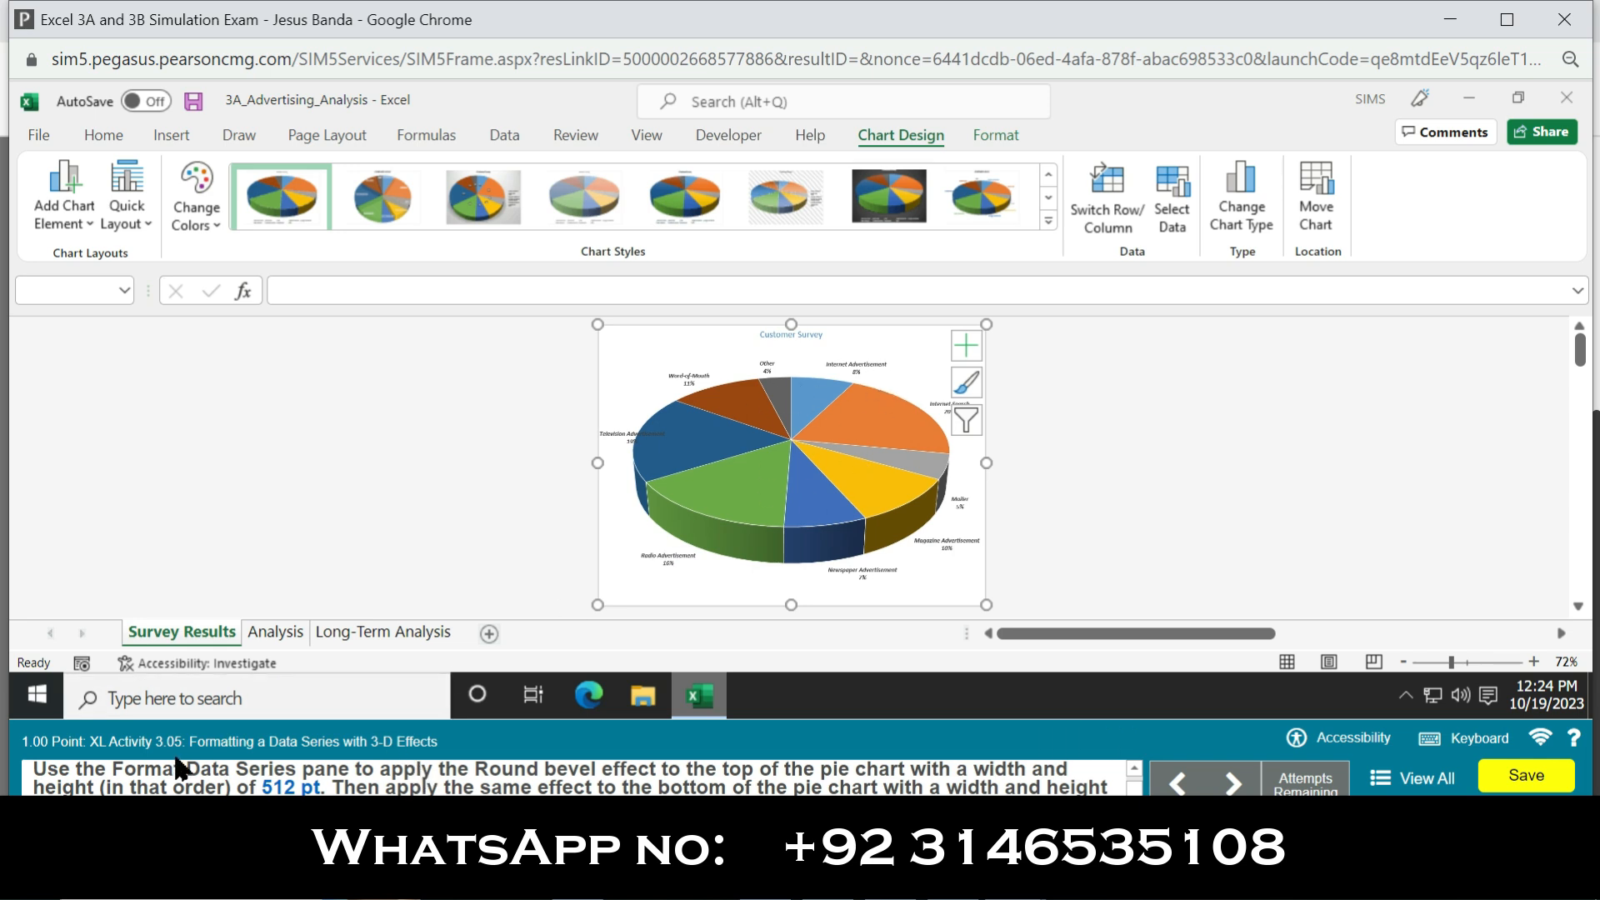
Step: Open the 3-D Format effects settings for the pie chart's data series
left_click(858, 366)
left_click(858, 367)
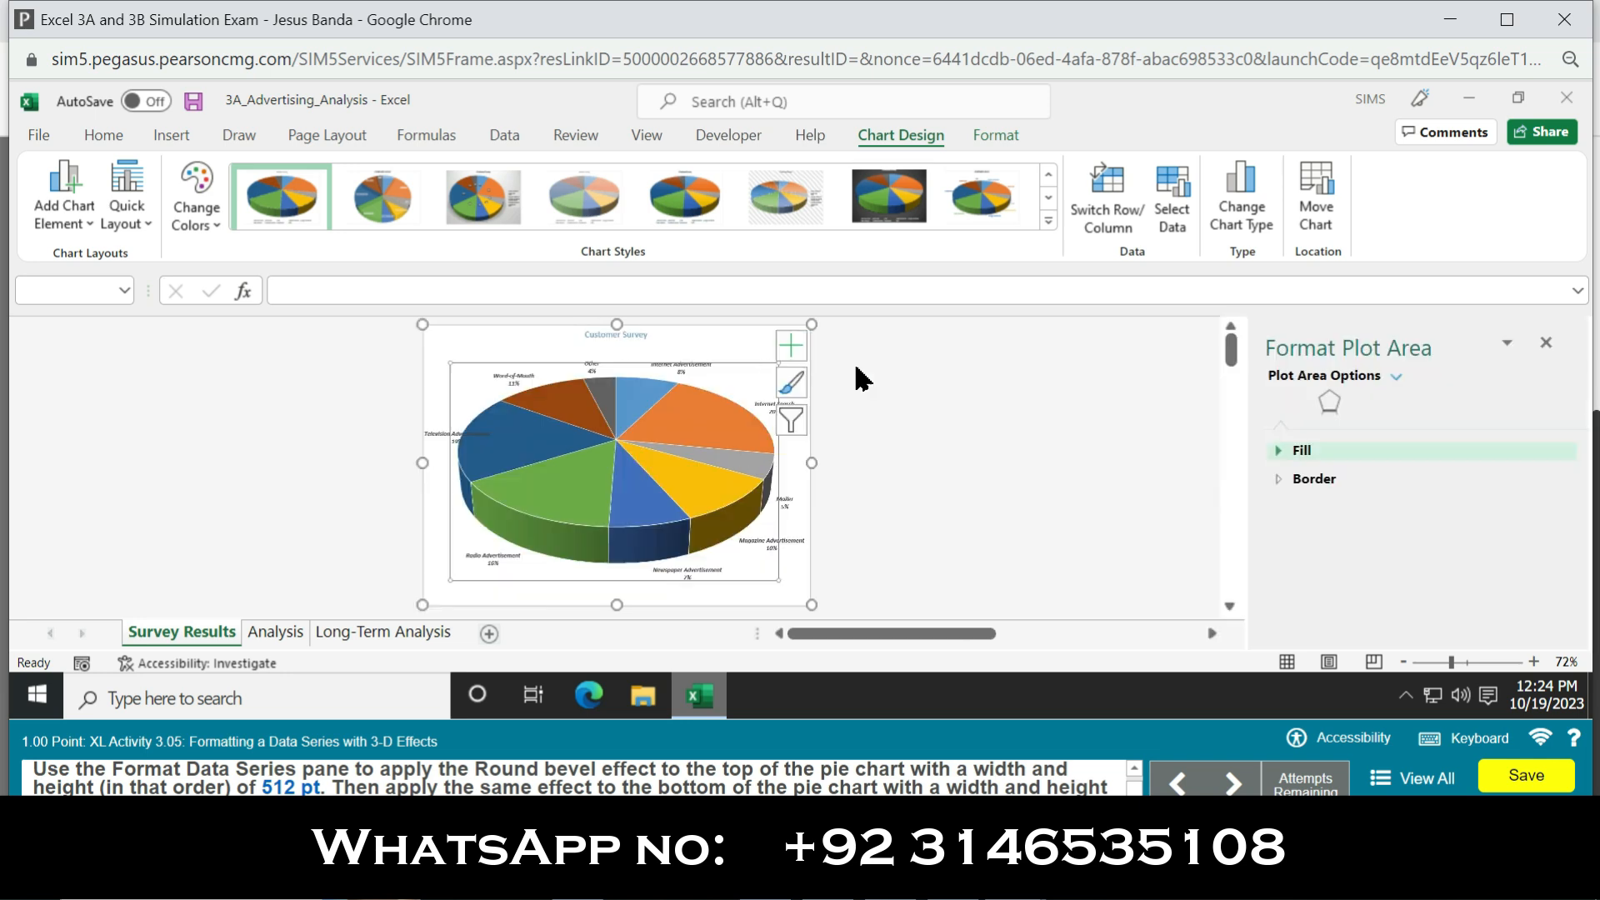
left_click(678, 365)
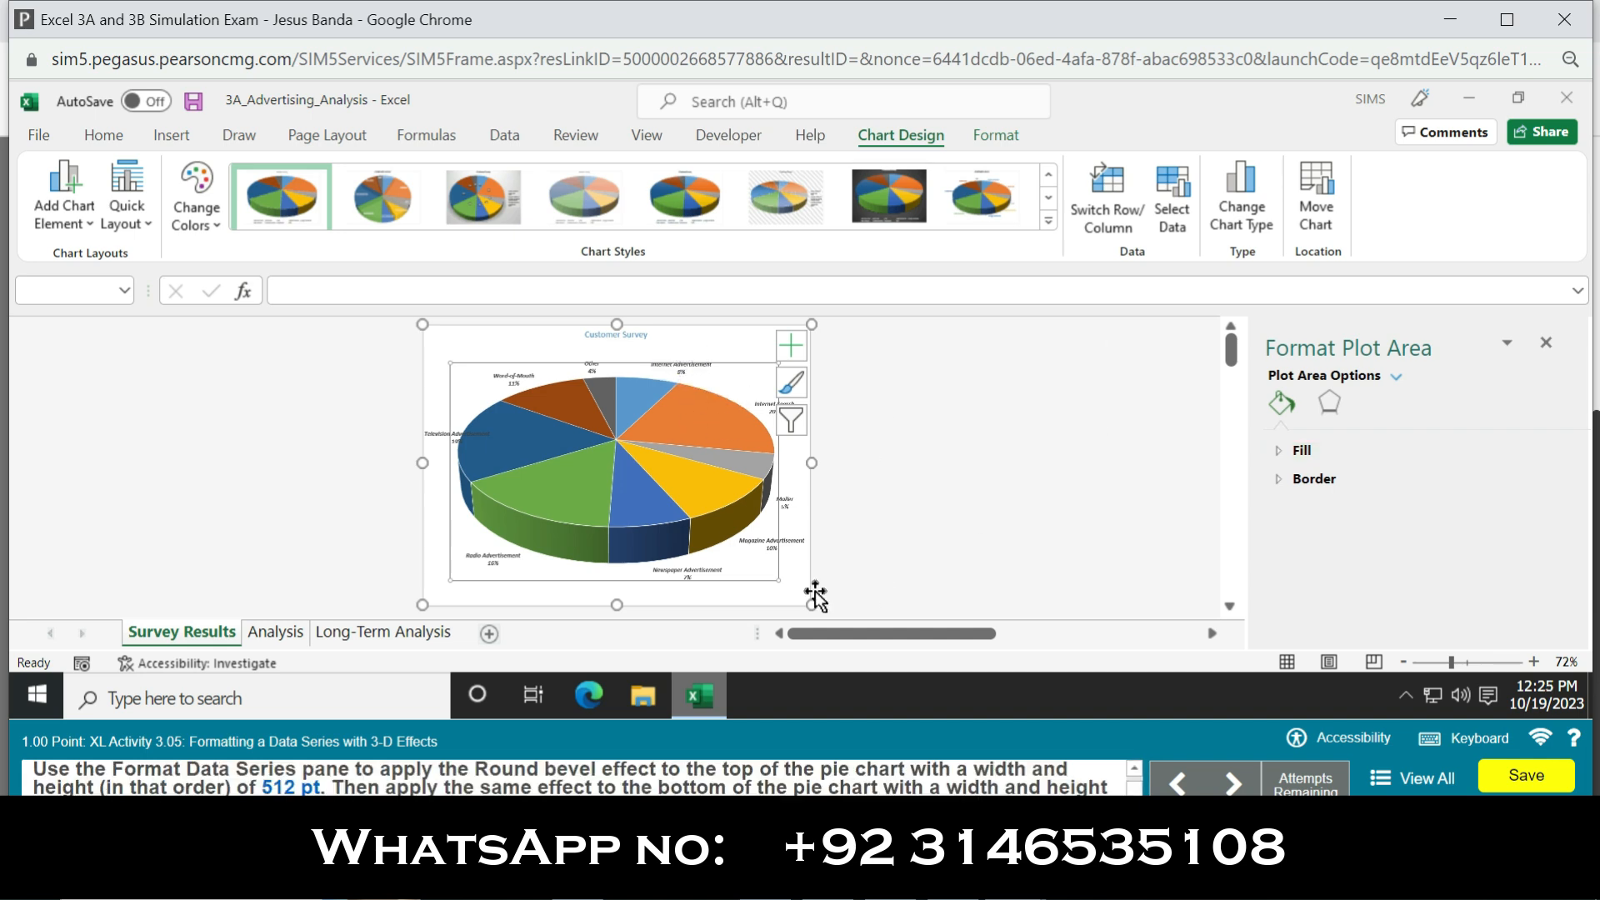
left_click(1333, 407)
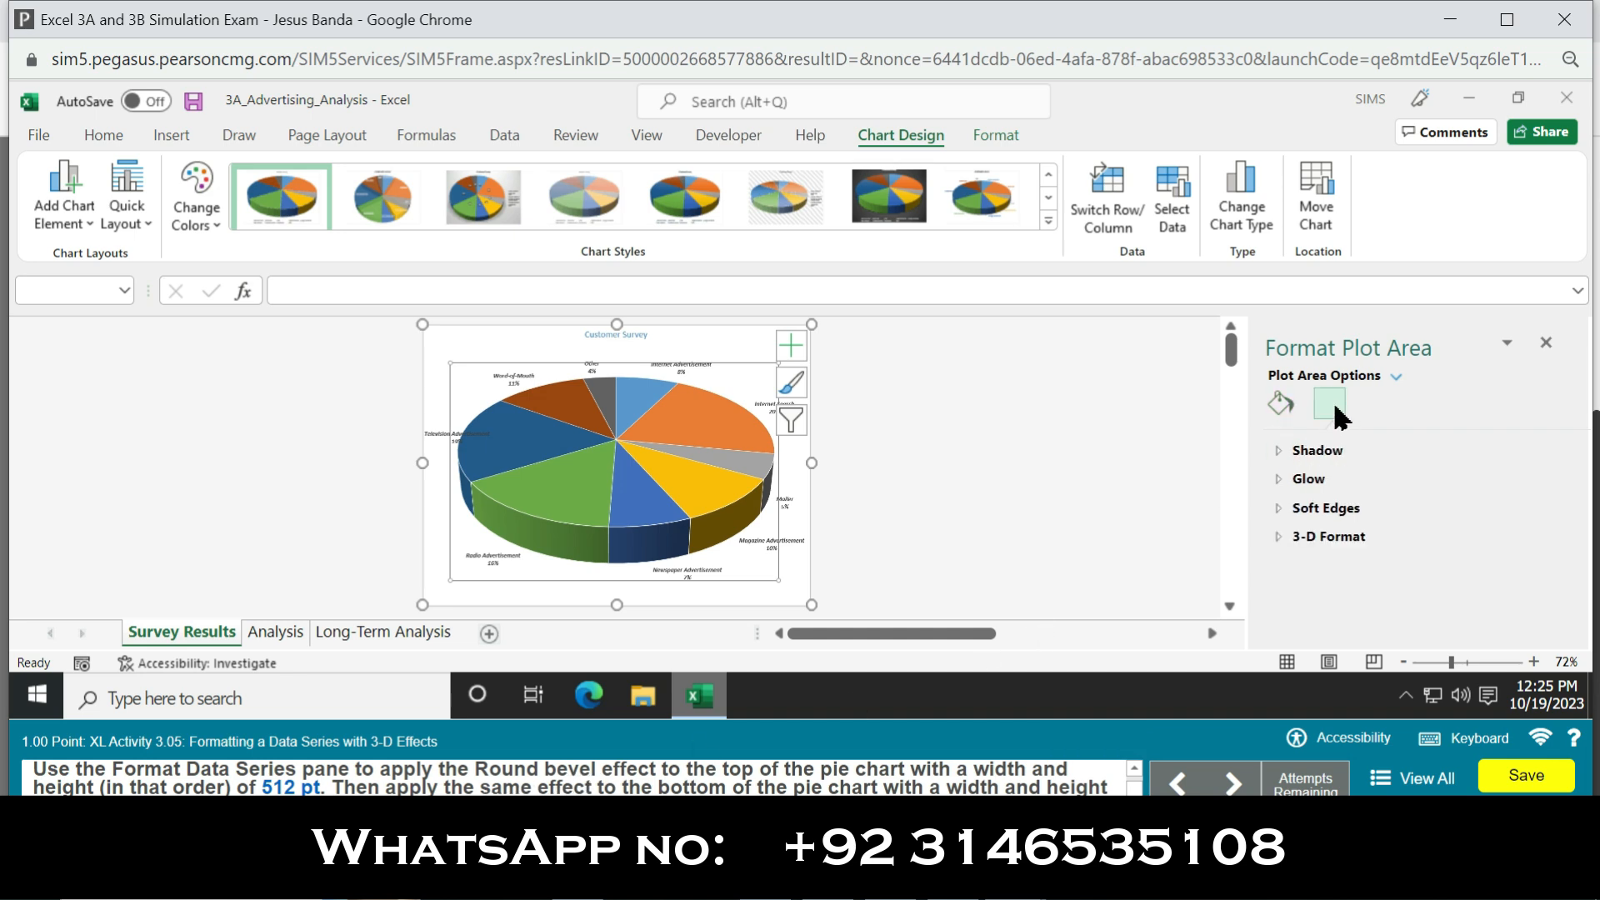
left_click(1325, 536)
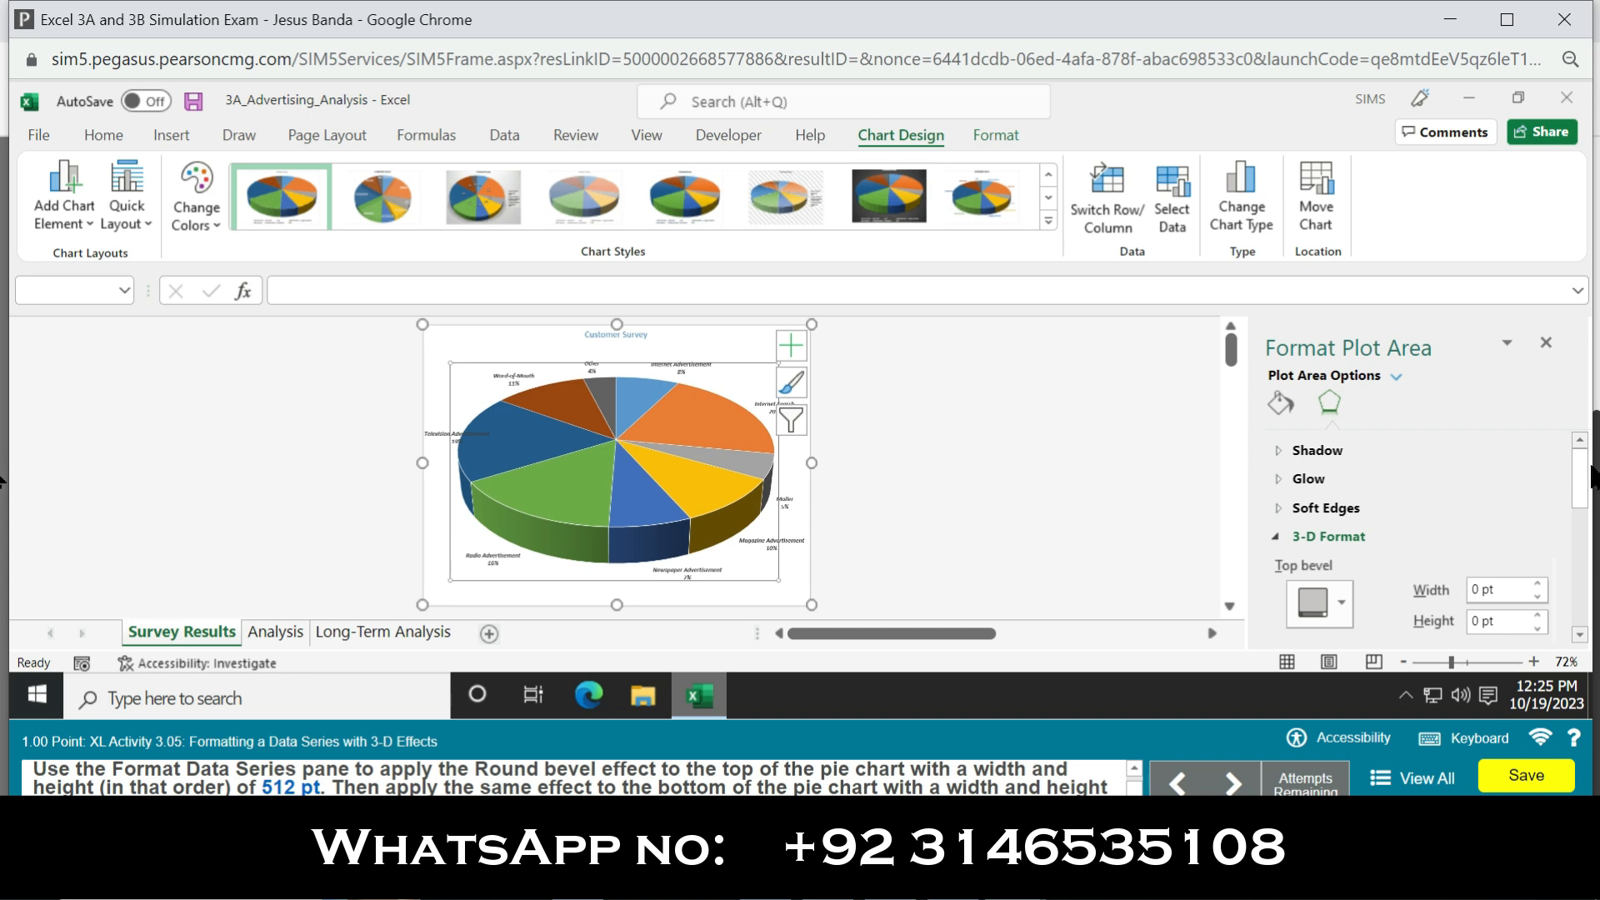
scroll(1583, 479, "down", 1)
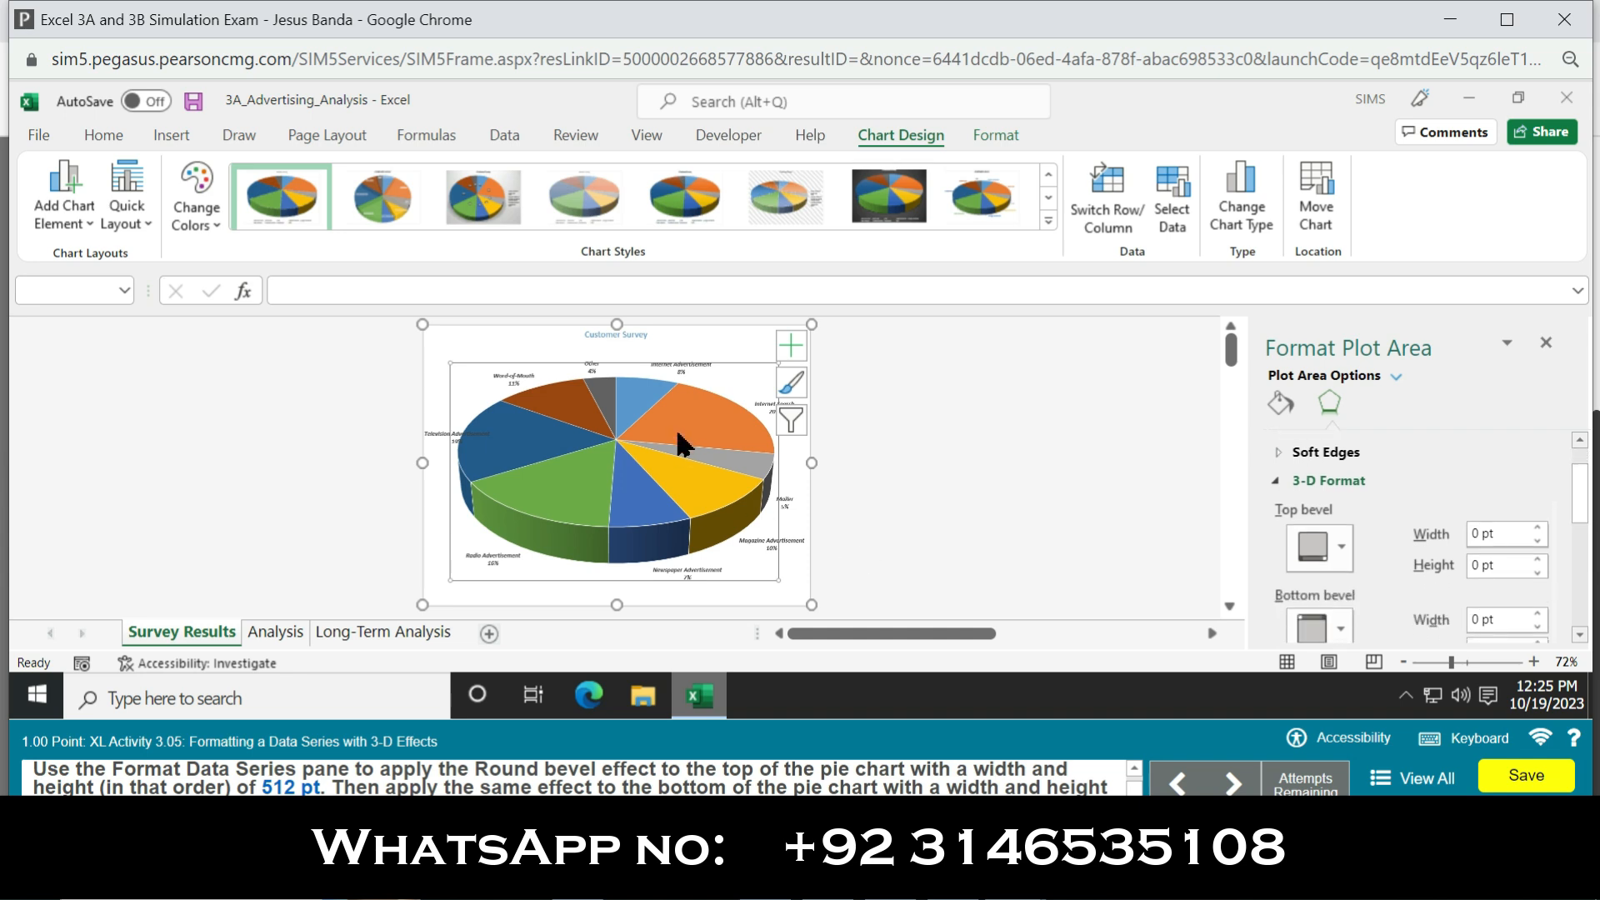
left_click(653, 397)
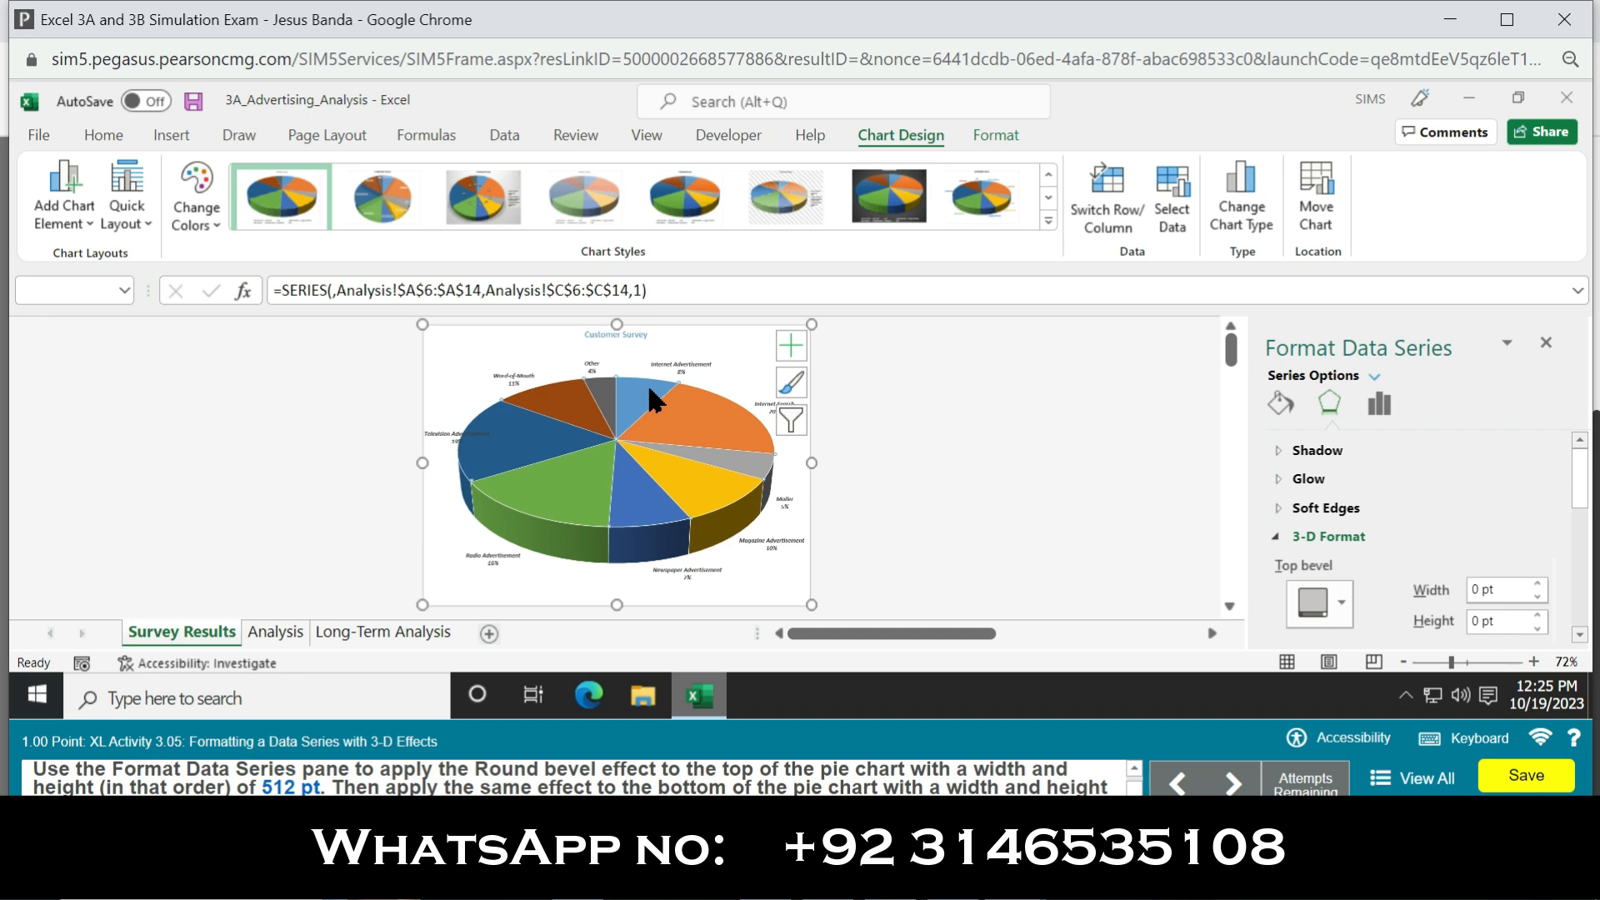
Step: Apply a Round top bevel to the pie data series with a width and height of 512 pt
left_click_drag(1575, 481, 1585, 504)
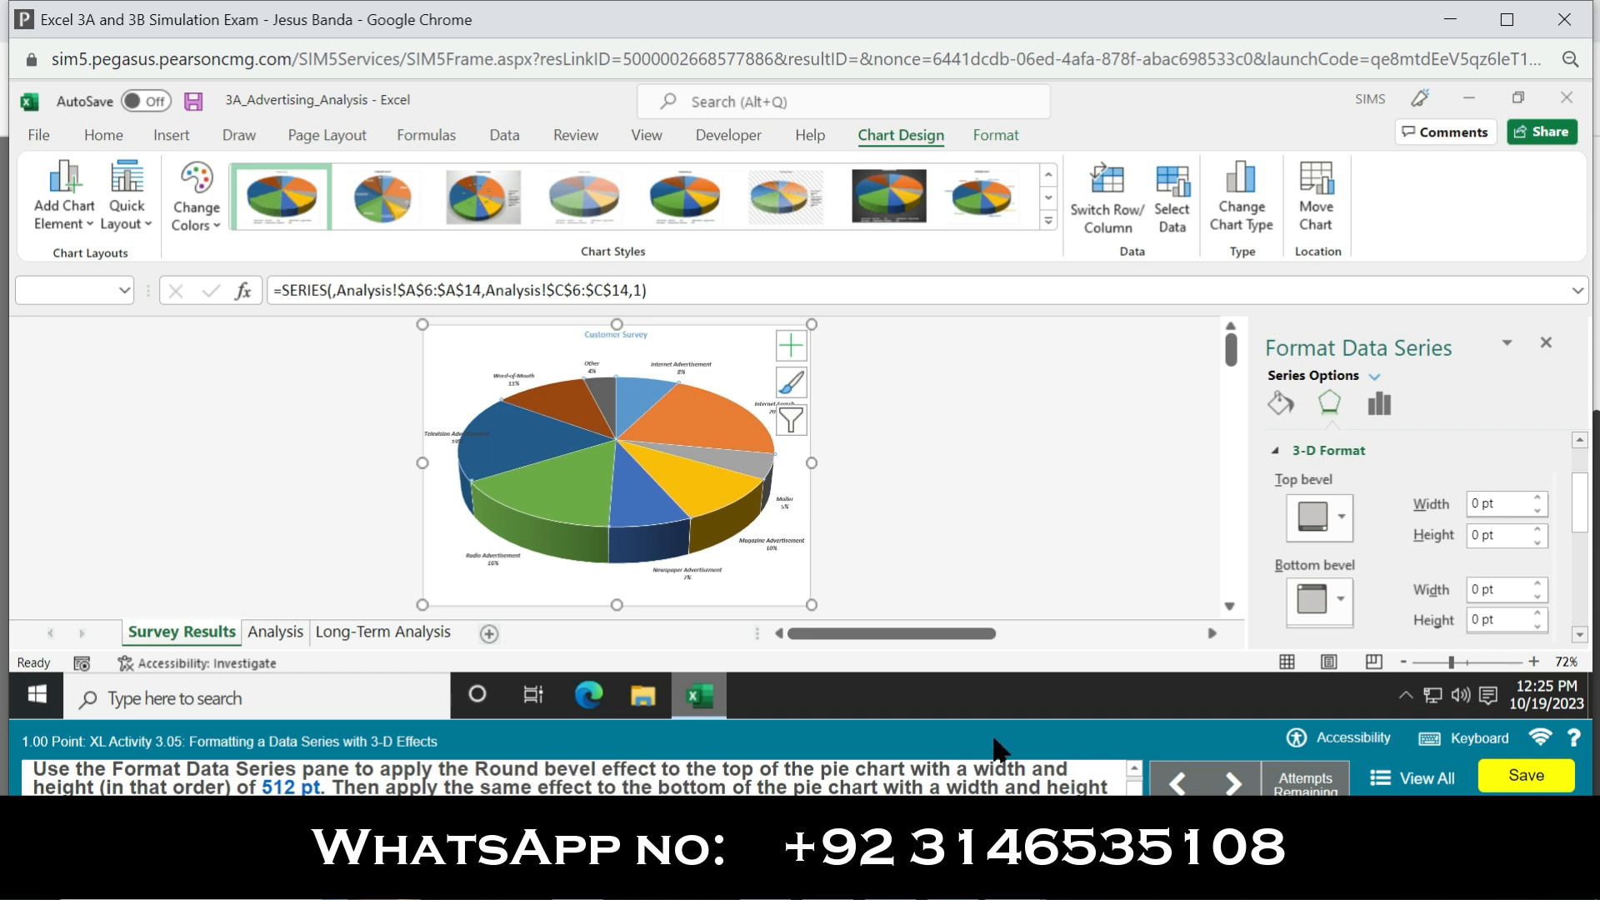
left_click(1340, 516)
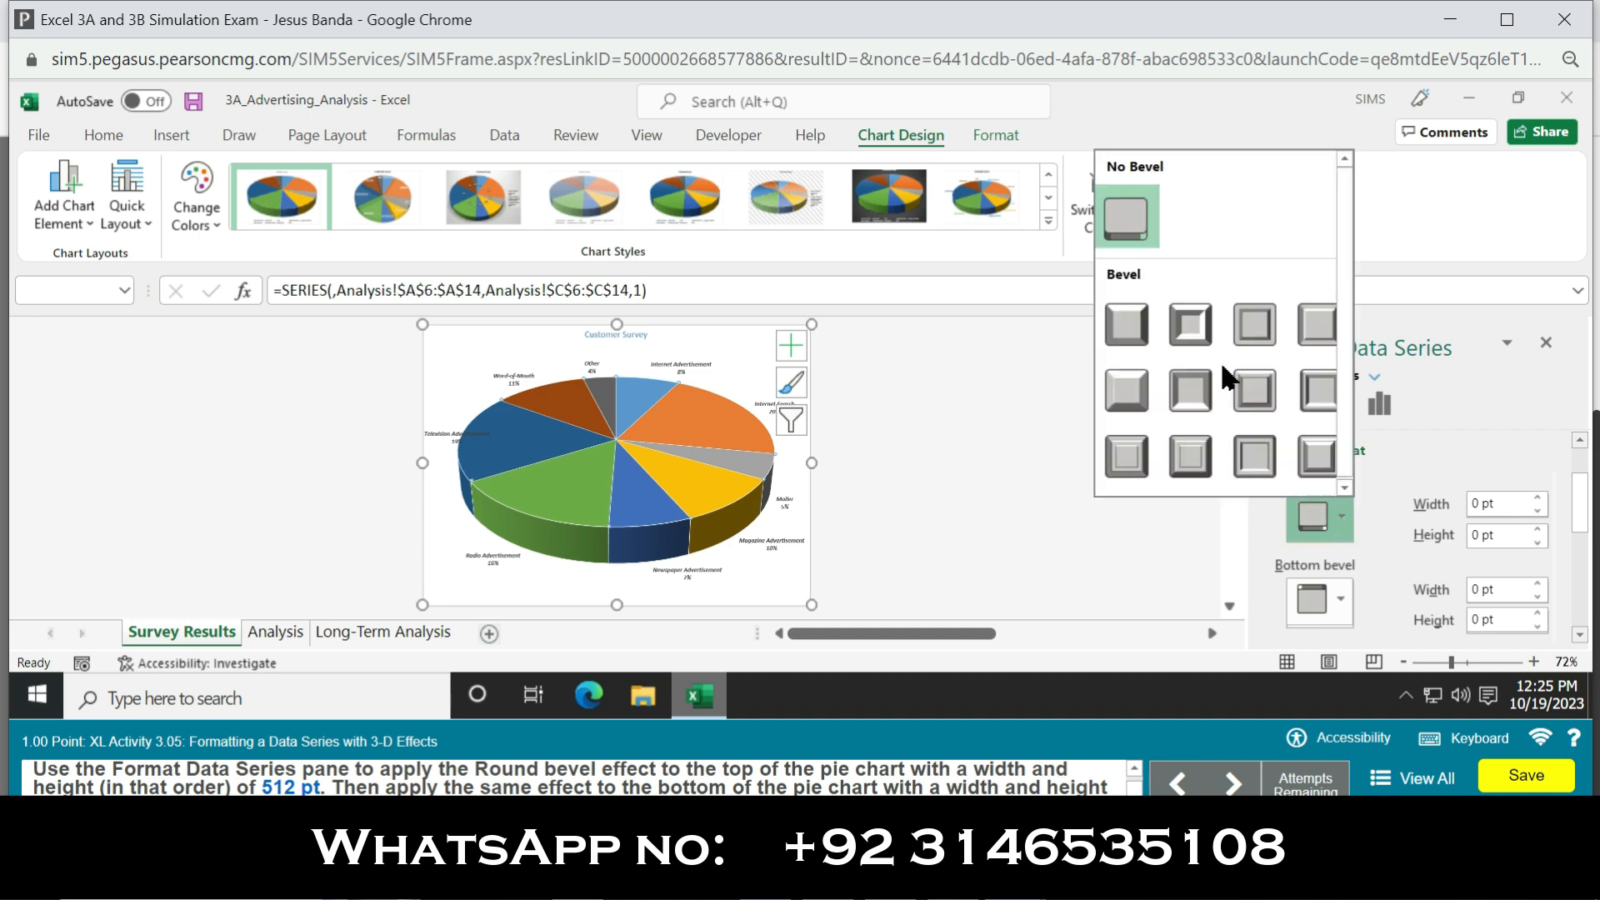
left_click(1125, 341)
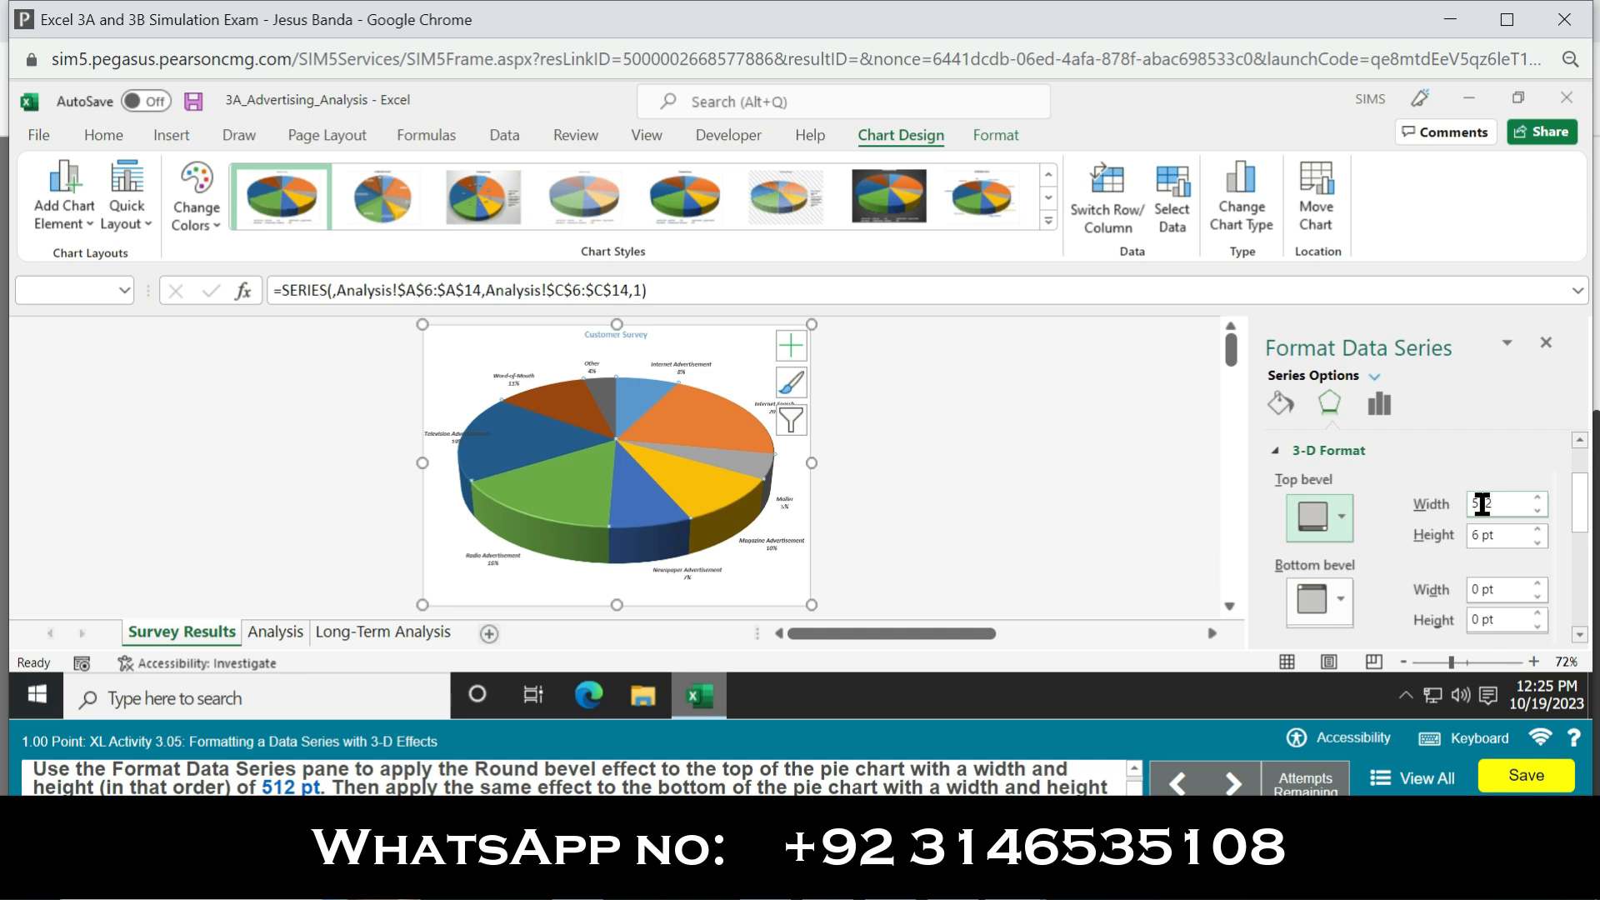
key("Return")
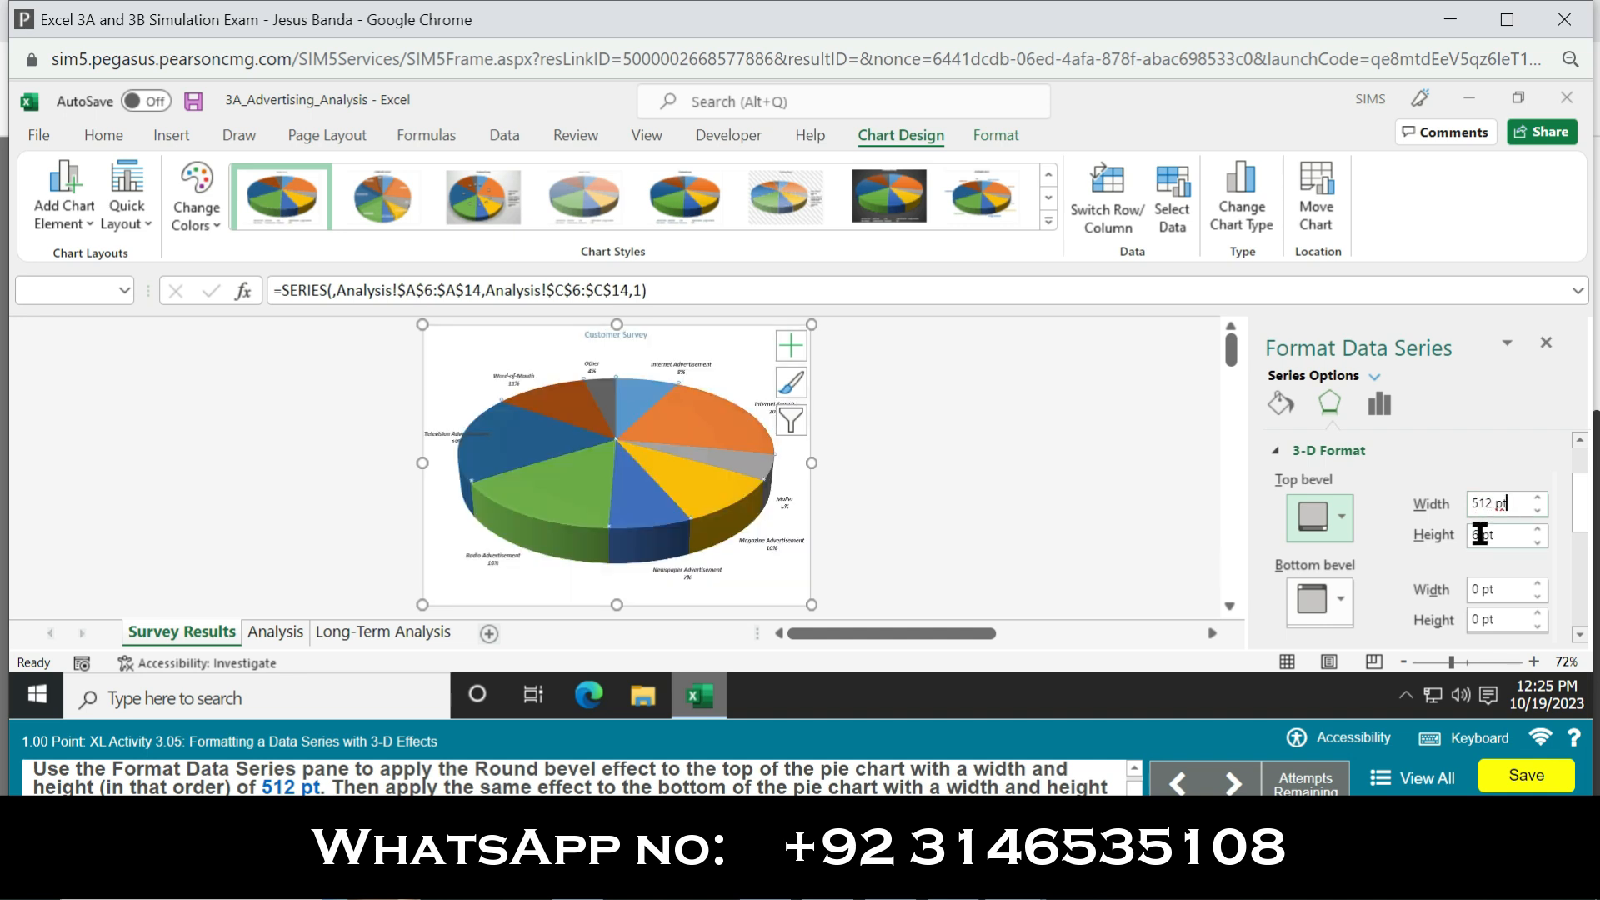
type("512")
key("BackSpace")
key("BackSpace")
key("BackSpace")
key("BackSpace")
key("BackSpace")
key("BackSpace")
key("Return")
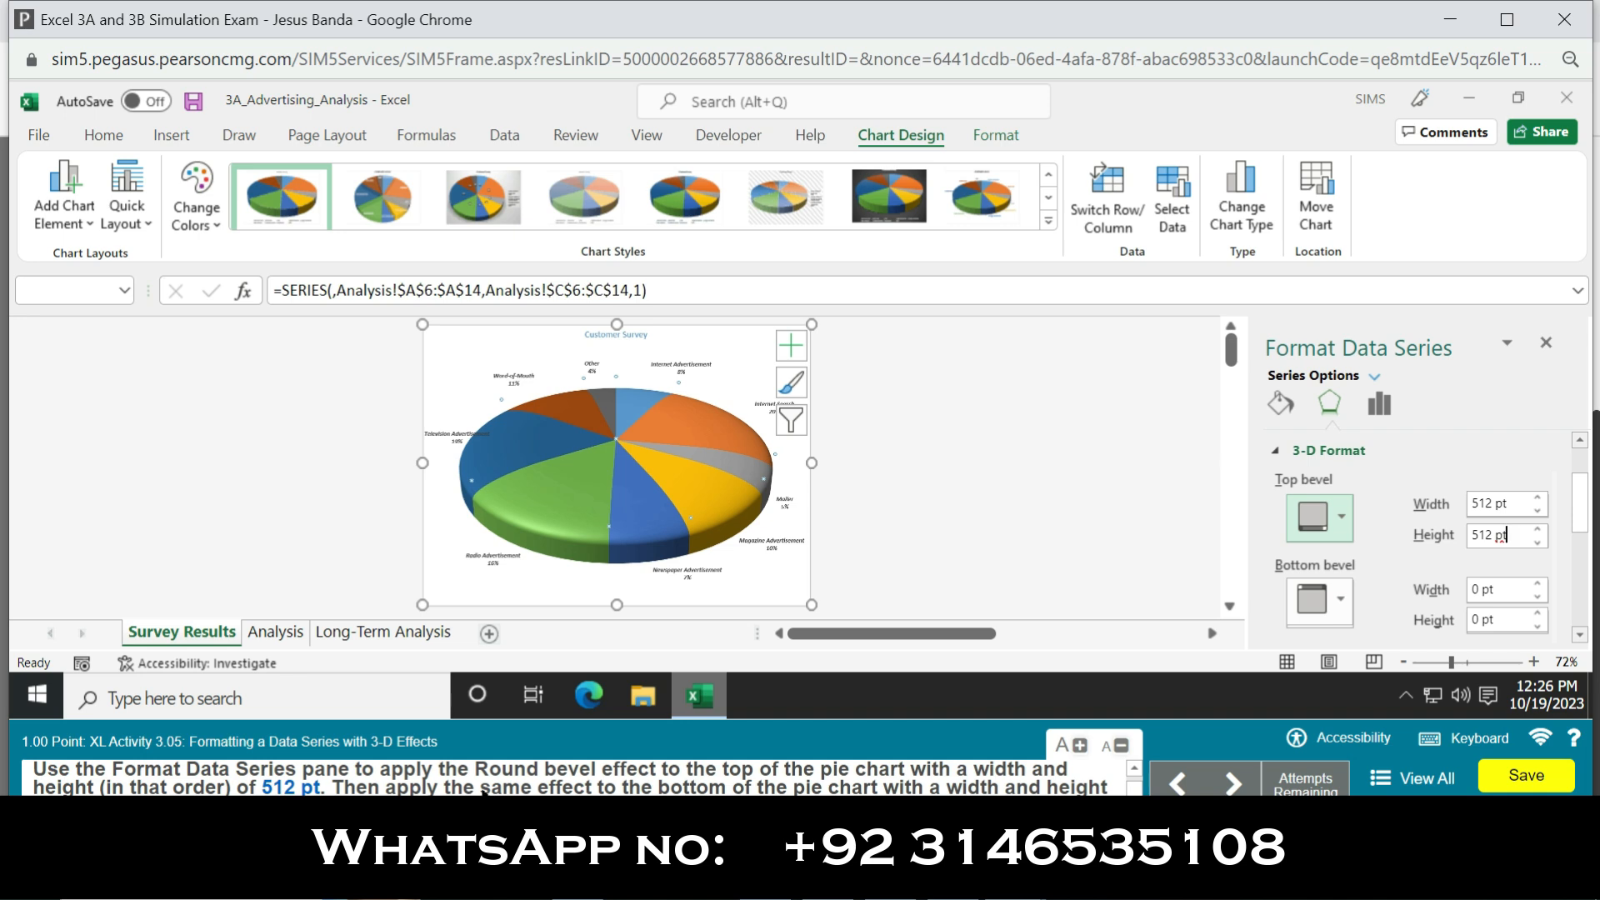
Step: Apply a Round bottom bevel to the pie data series with a width and height of 512 pt
left_click(1341, 598)
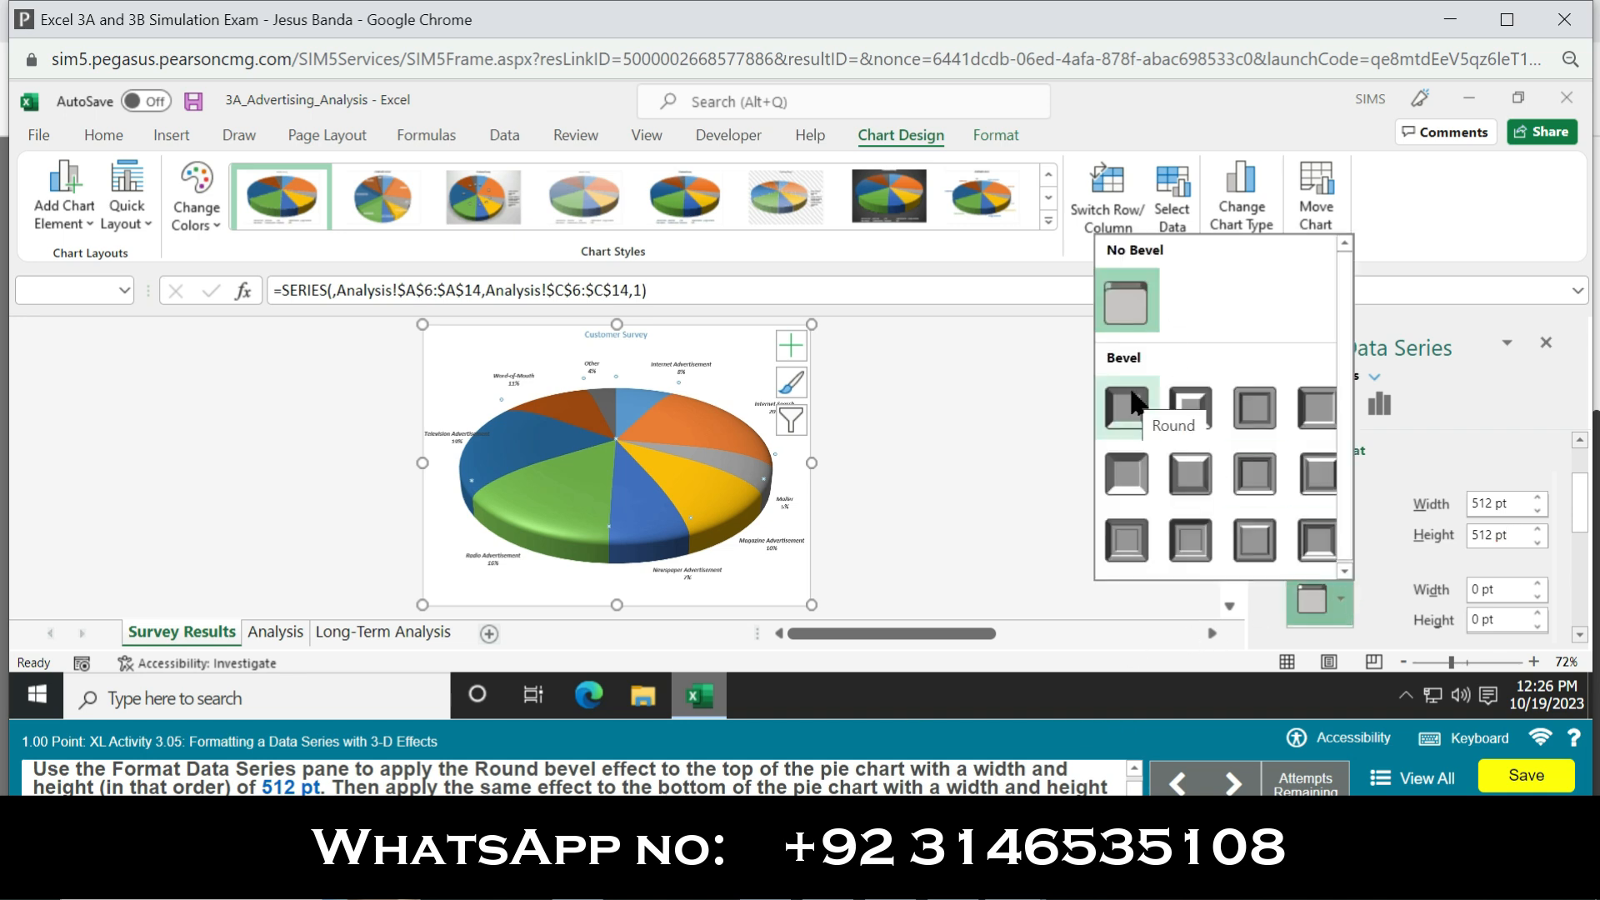
left_click(1130, 390)
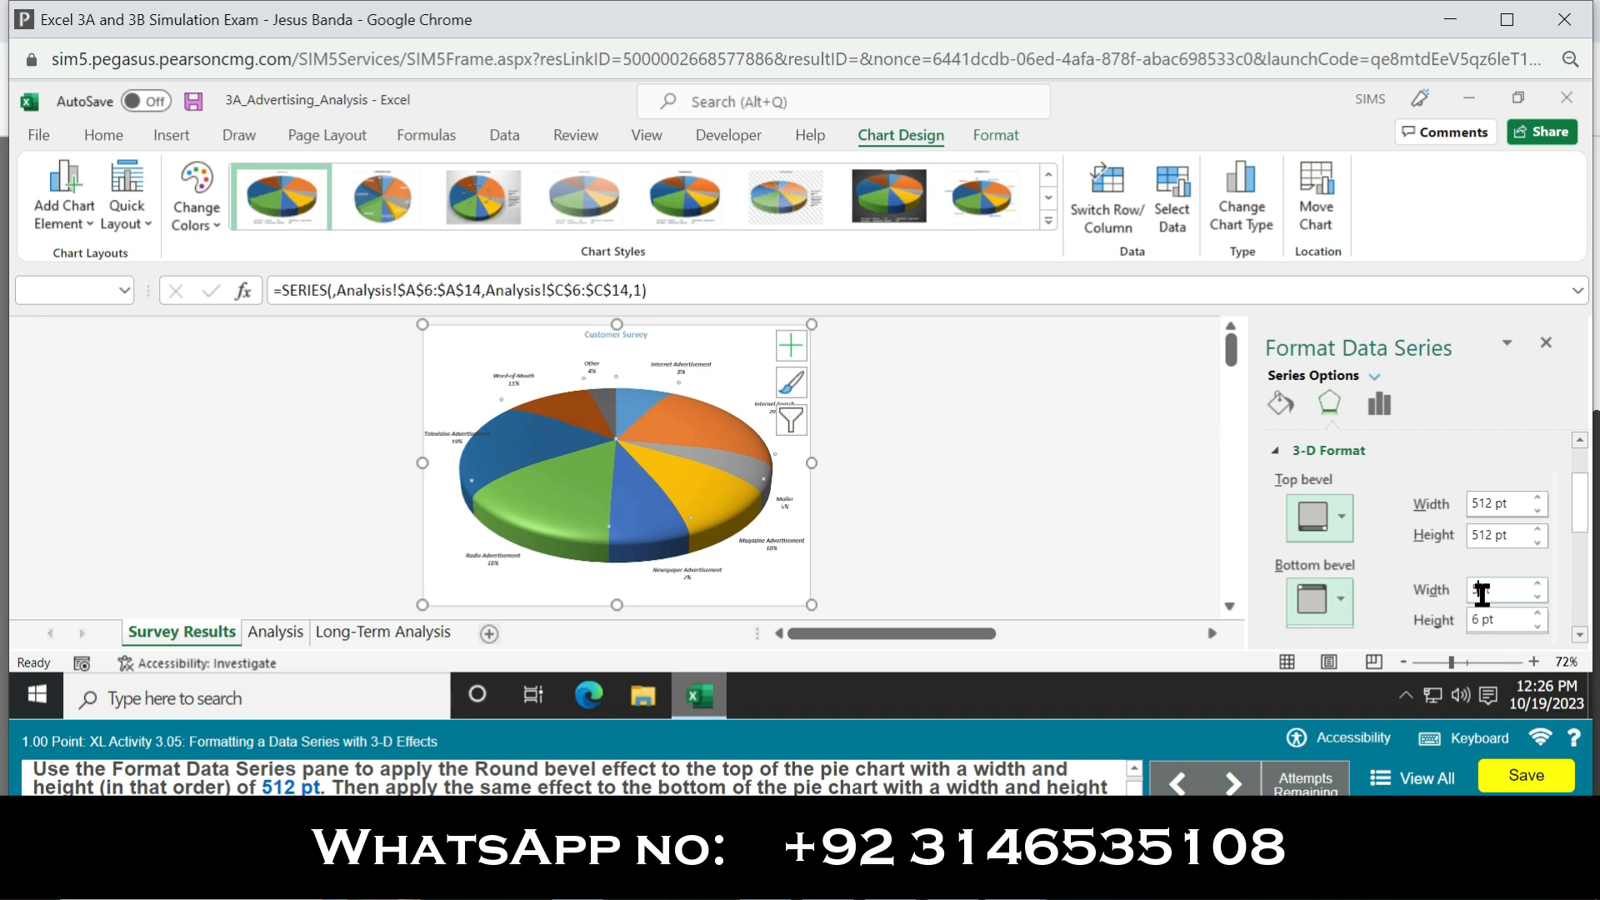
left_click(1468, 625)
key("BackSpace")
type("512")
key("Return")
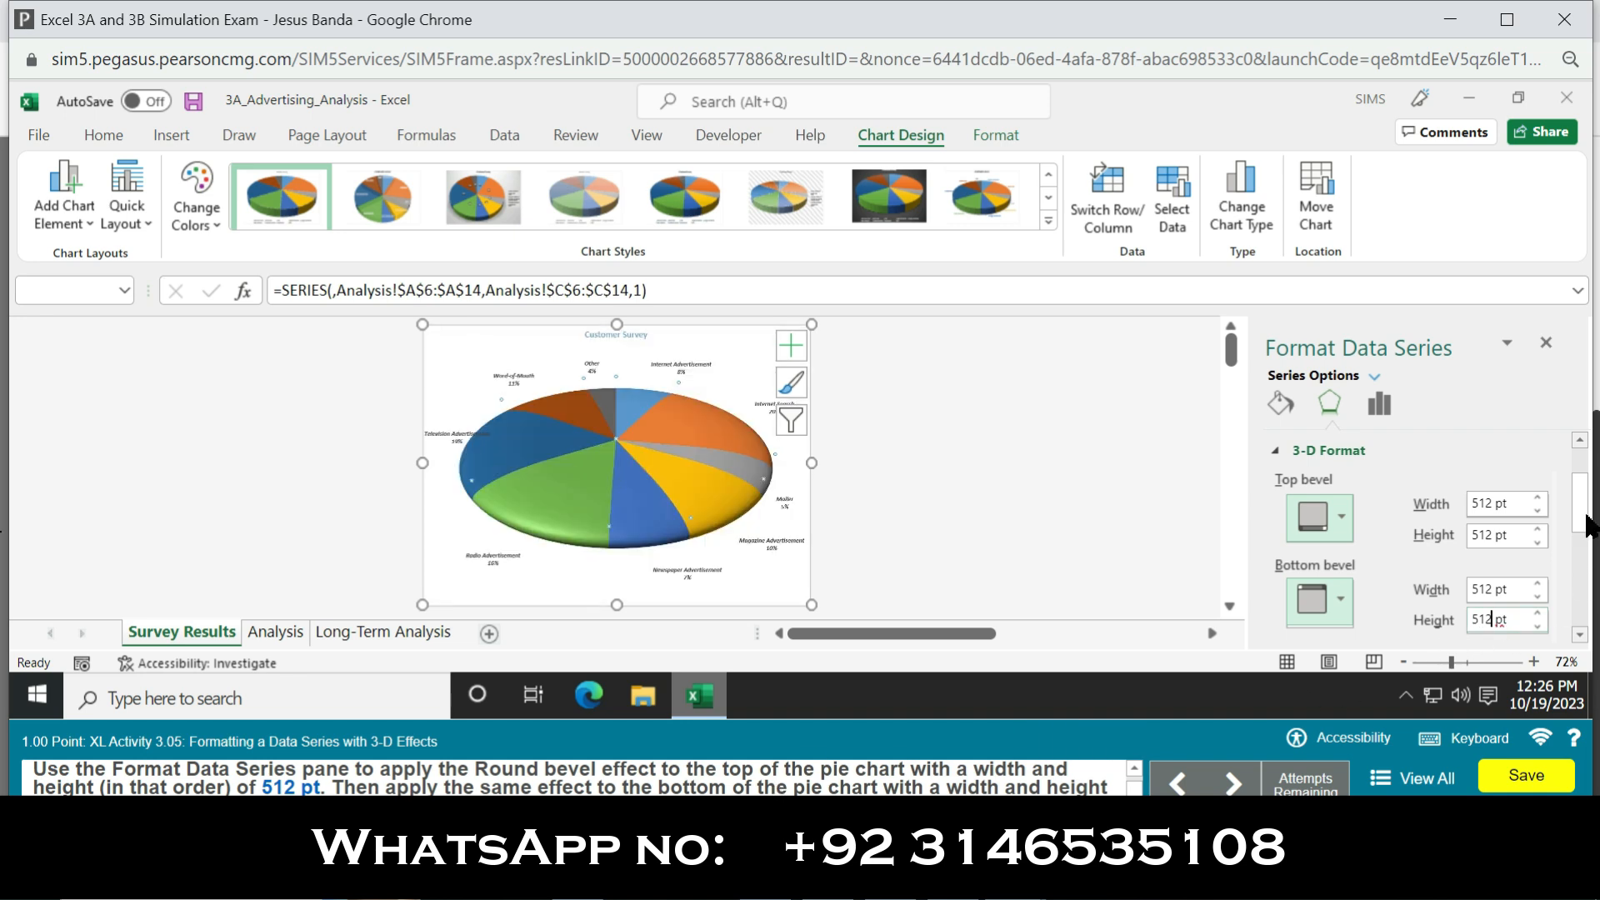
Step: Set the 3-D material of the pie data series to Metal
left_click_drag(1589, 517, 1591, 580)
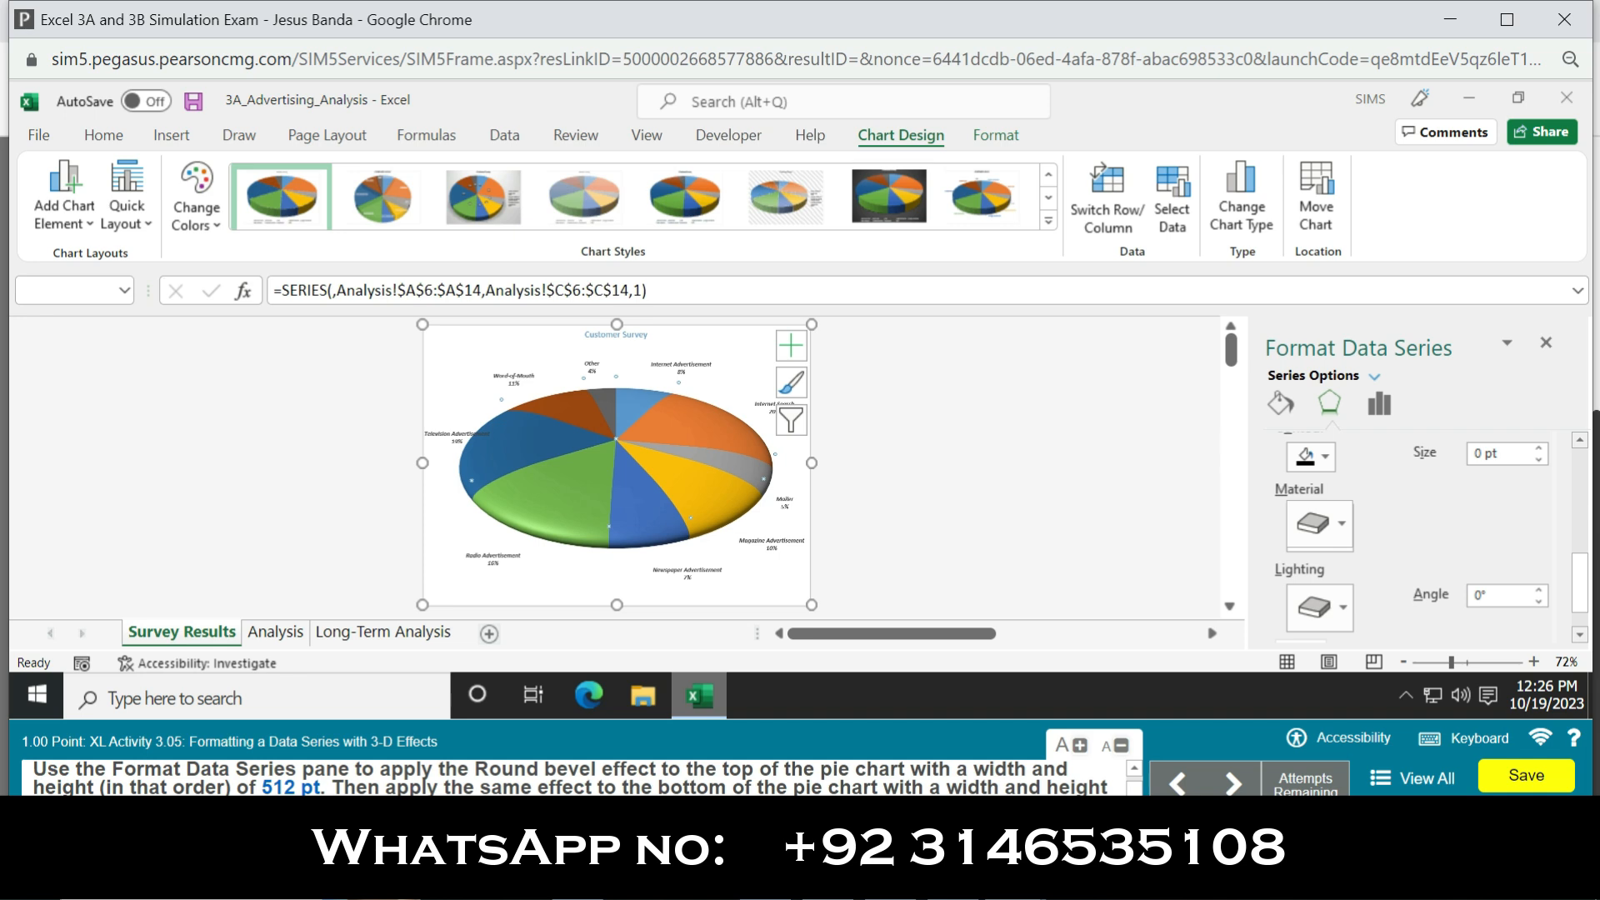
left_click(1338, 524)
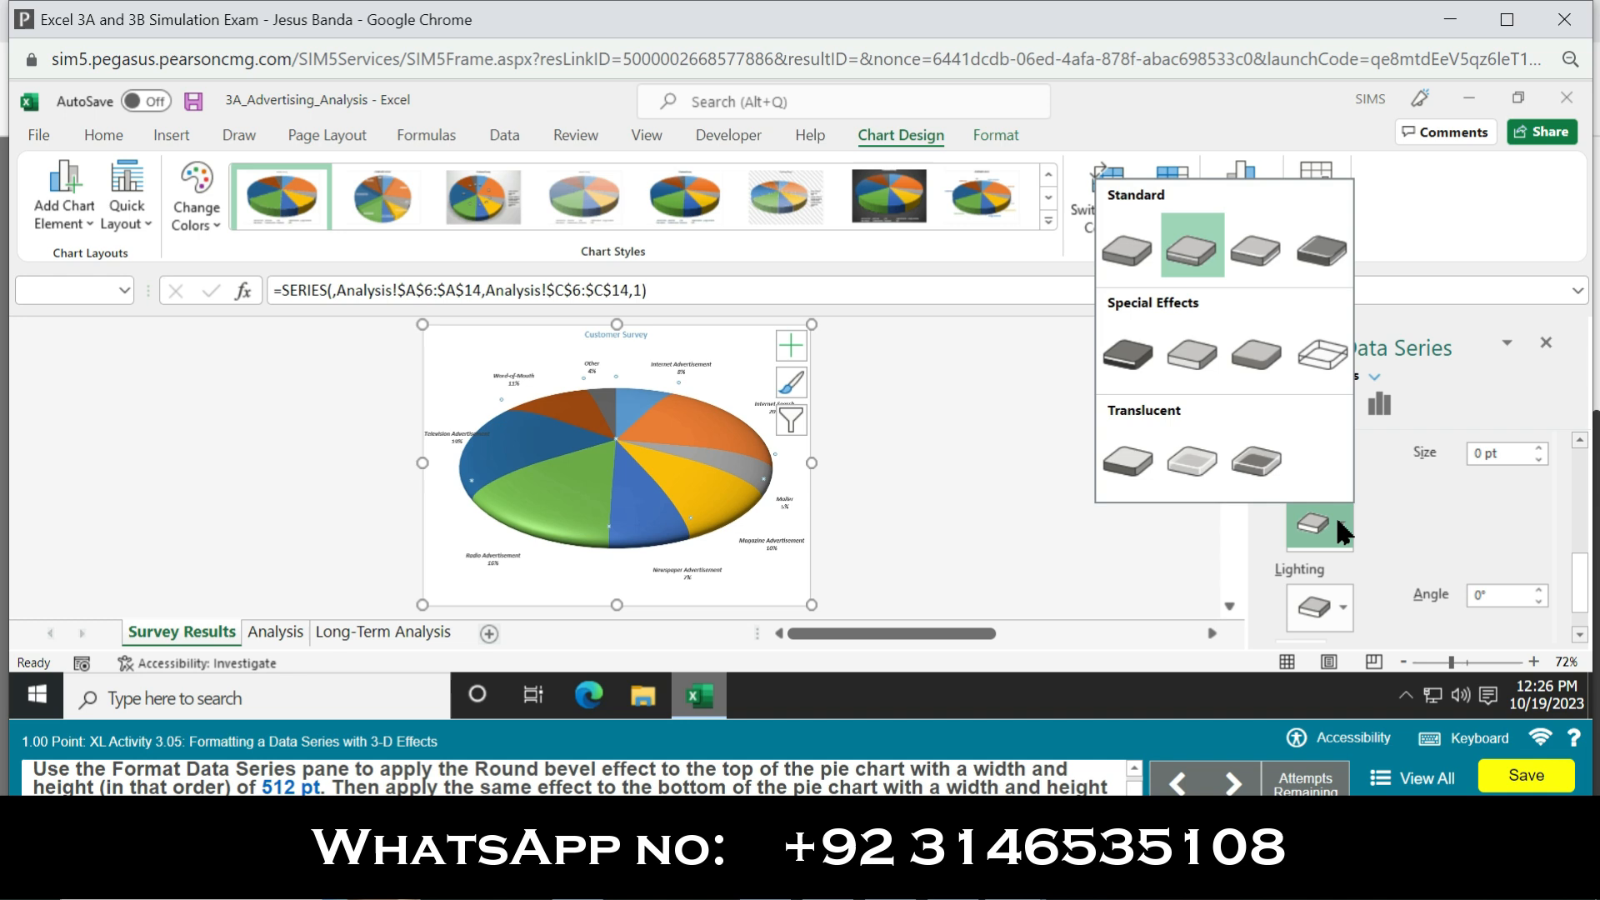
left_click(1320, 254)
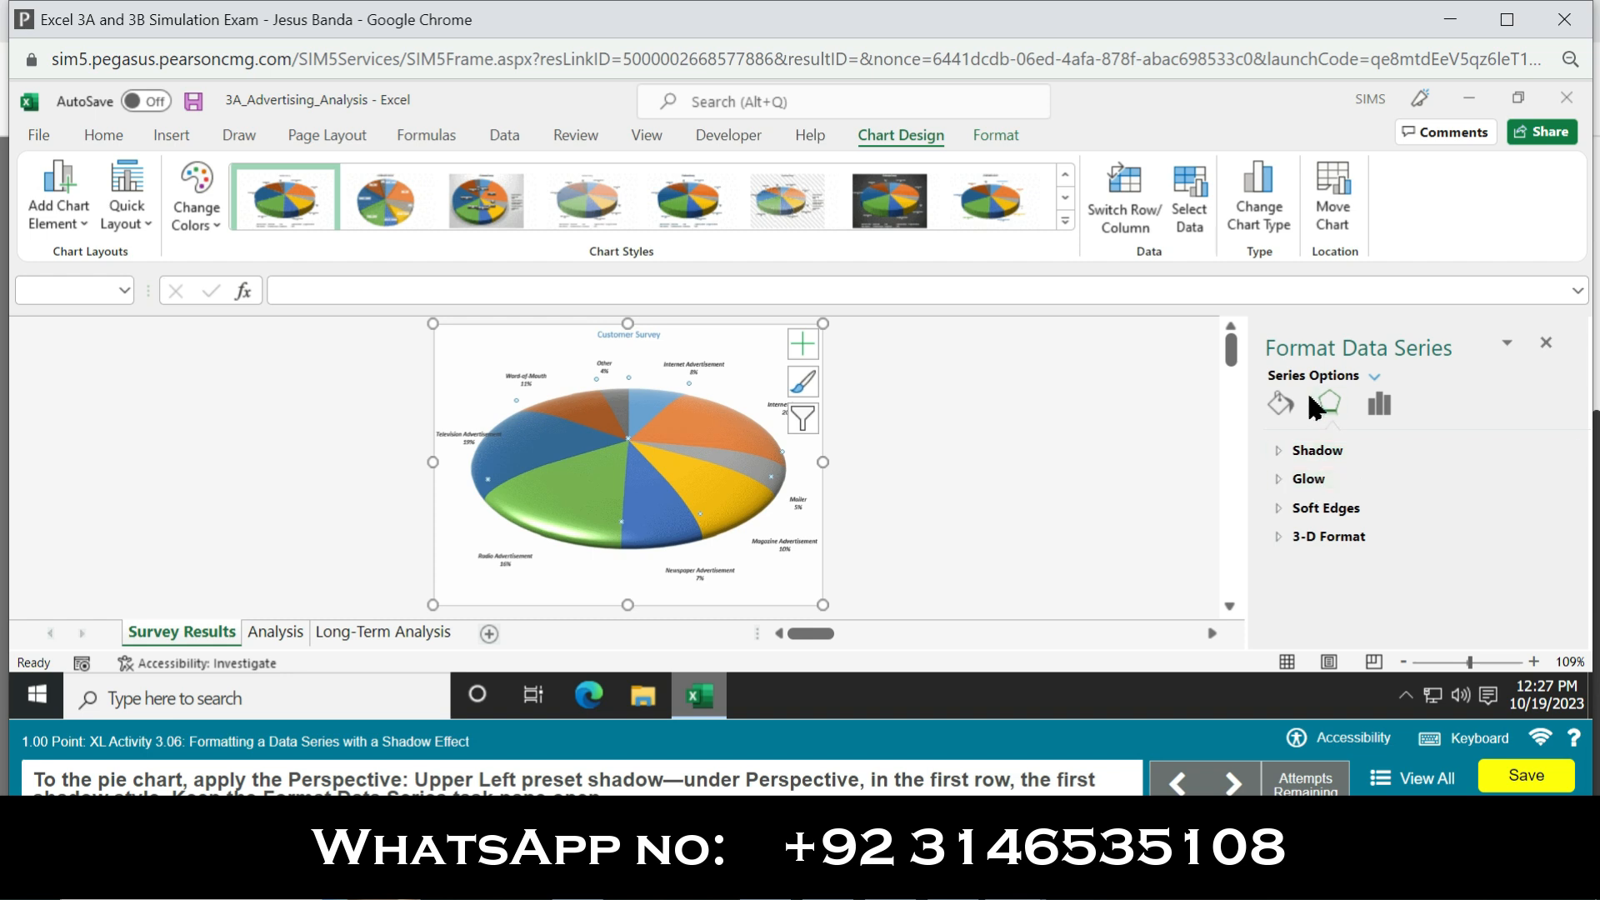
Step: Try to apply a gradient fill to the pie data series using the first light blue preset gradient
left_click(1283, 406)
left_click(1309, 450)
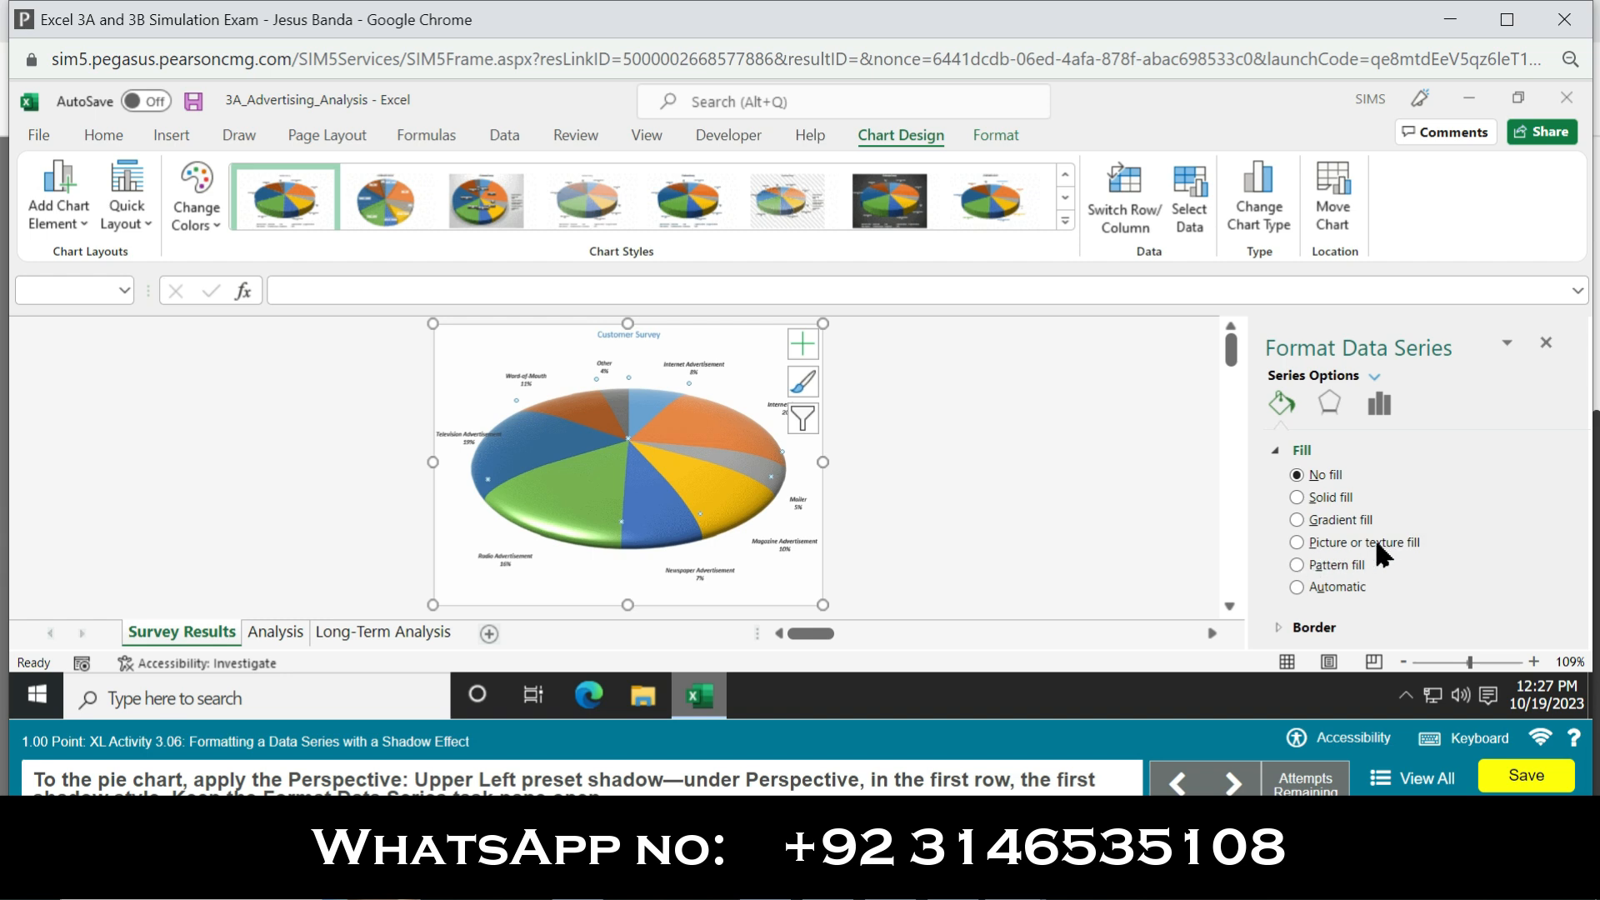
left_click(1296, 519)
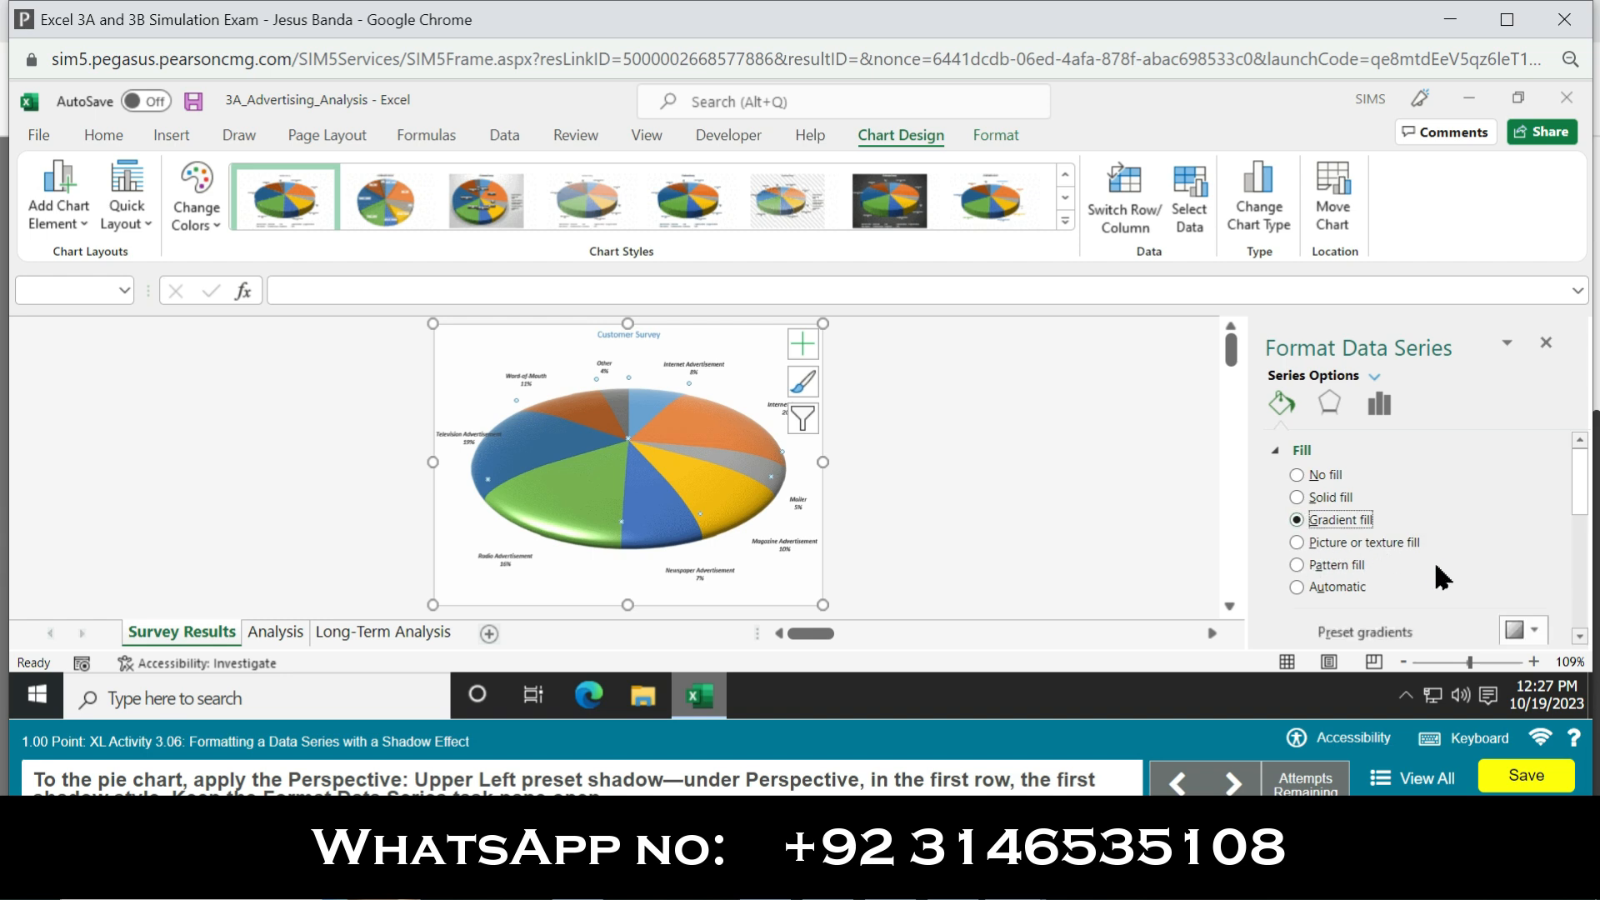
scroll(1570, 506, "down", 3)
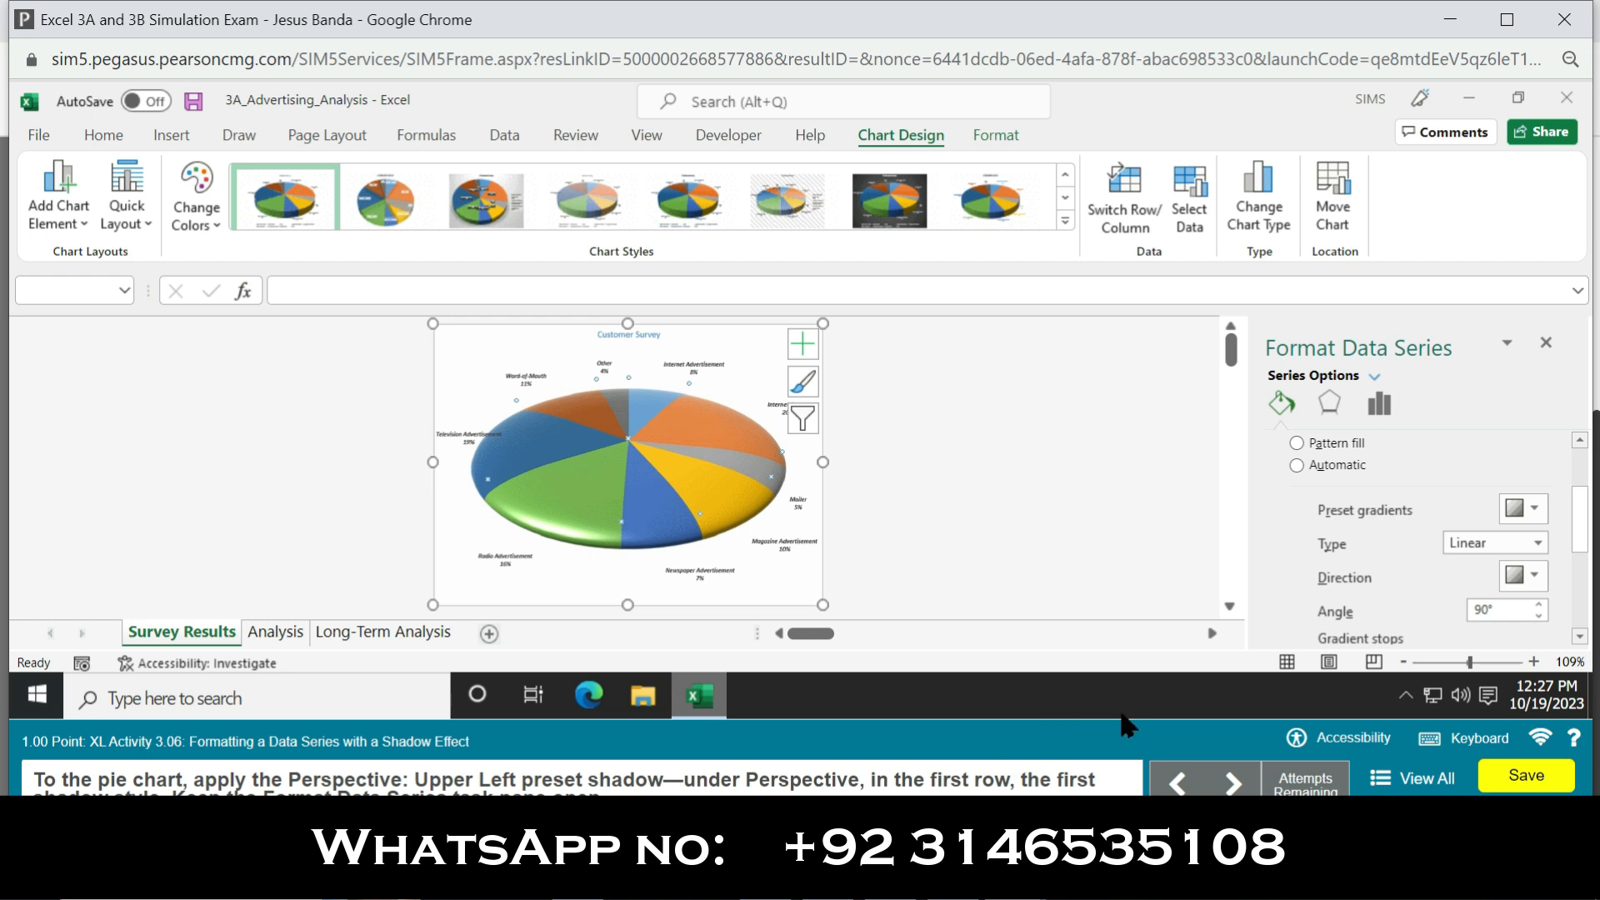
mouse_move(1581, 533)
left_mouse_down()
mouse_move(1584, 625)
mouse_move(1583, 521)
left_mouse_up()
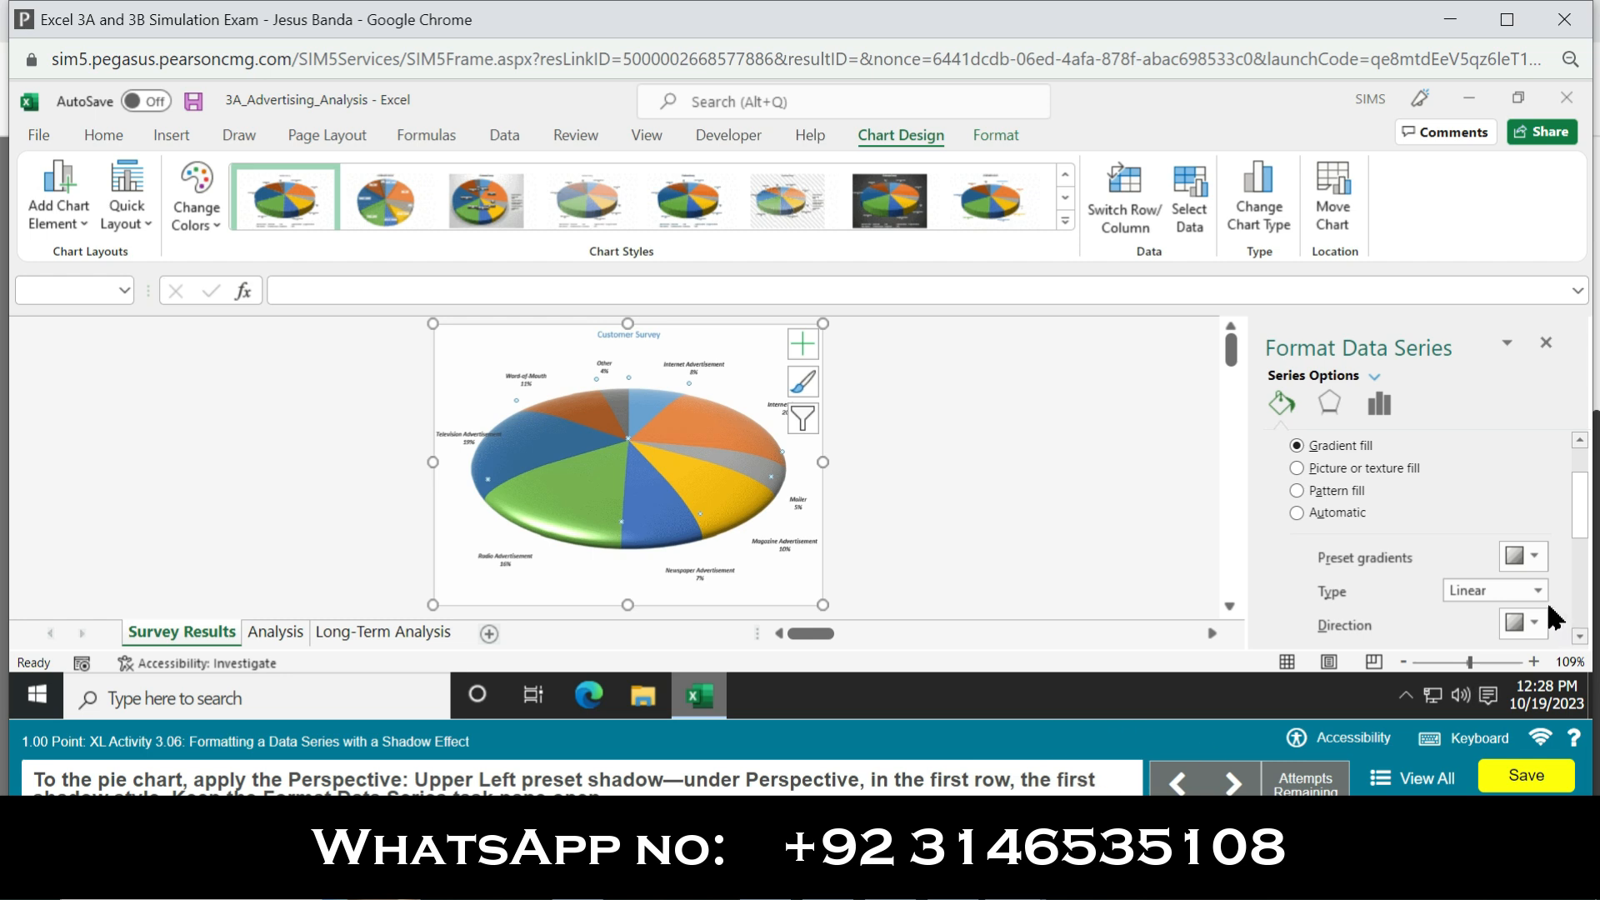
left_click(1524, 557)
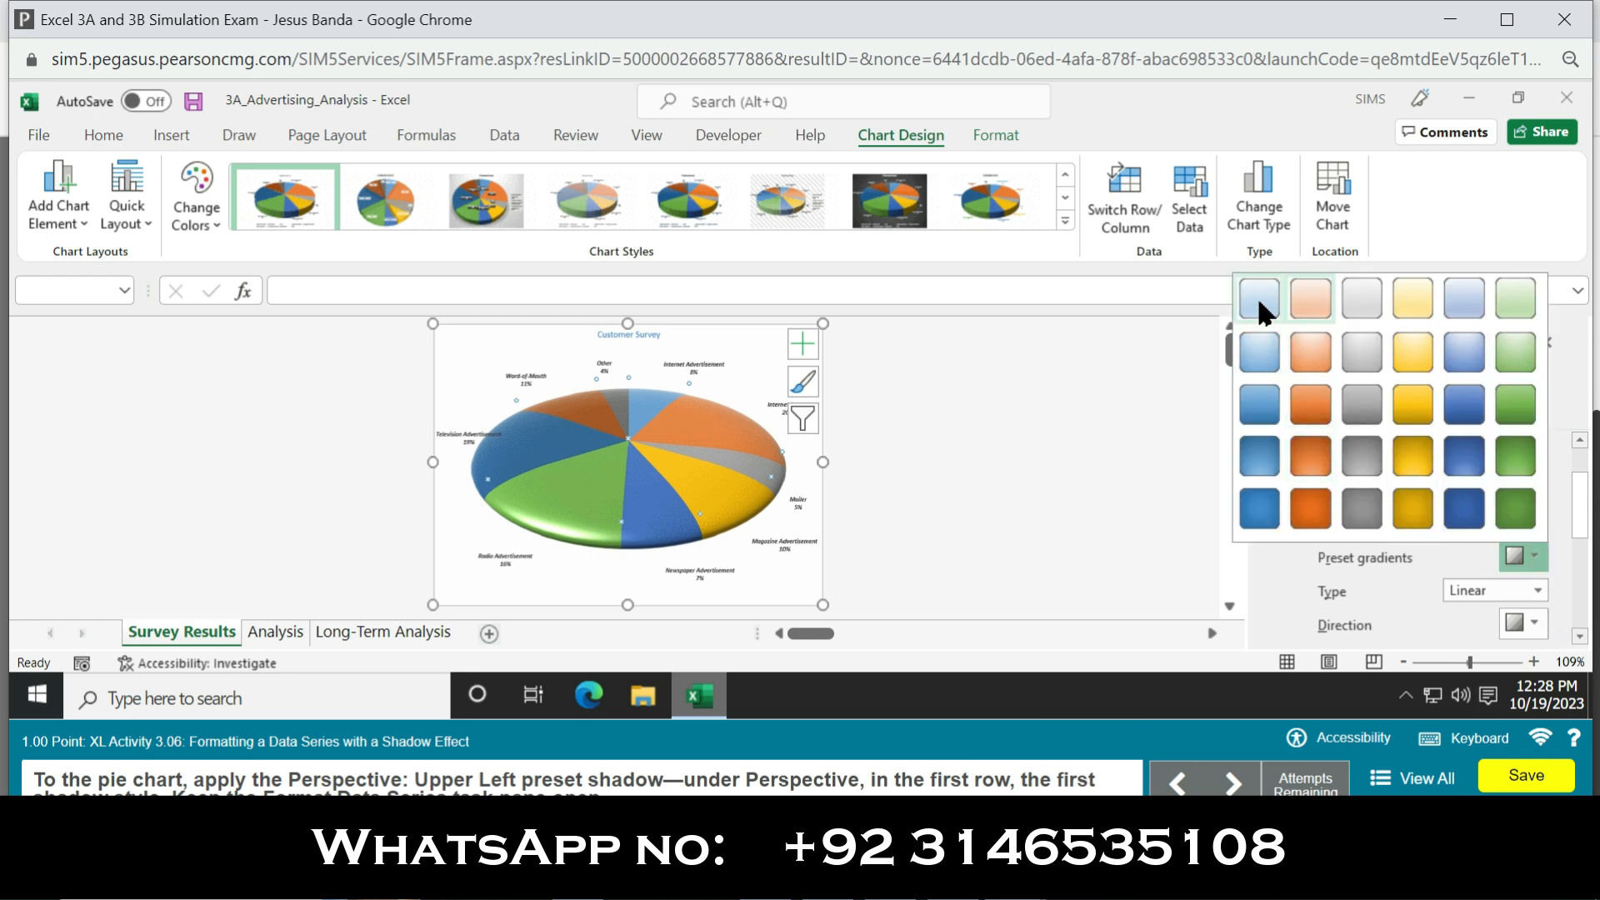
left_click(1256, 301)
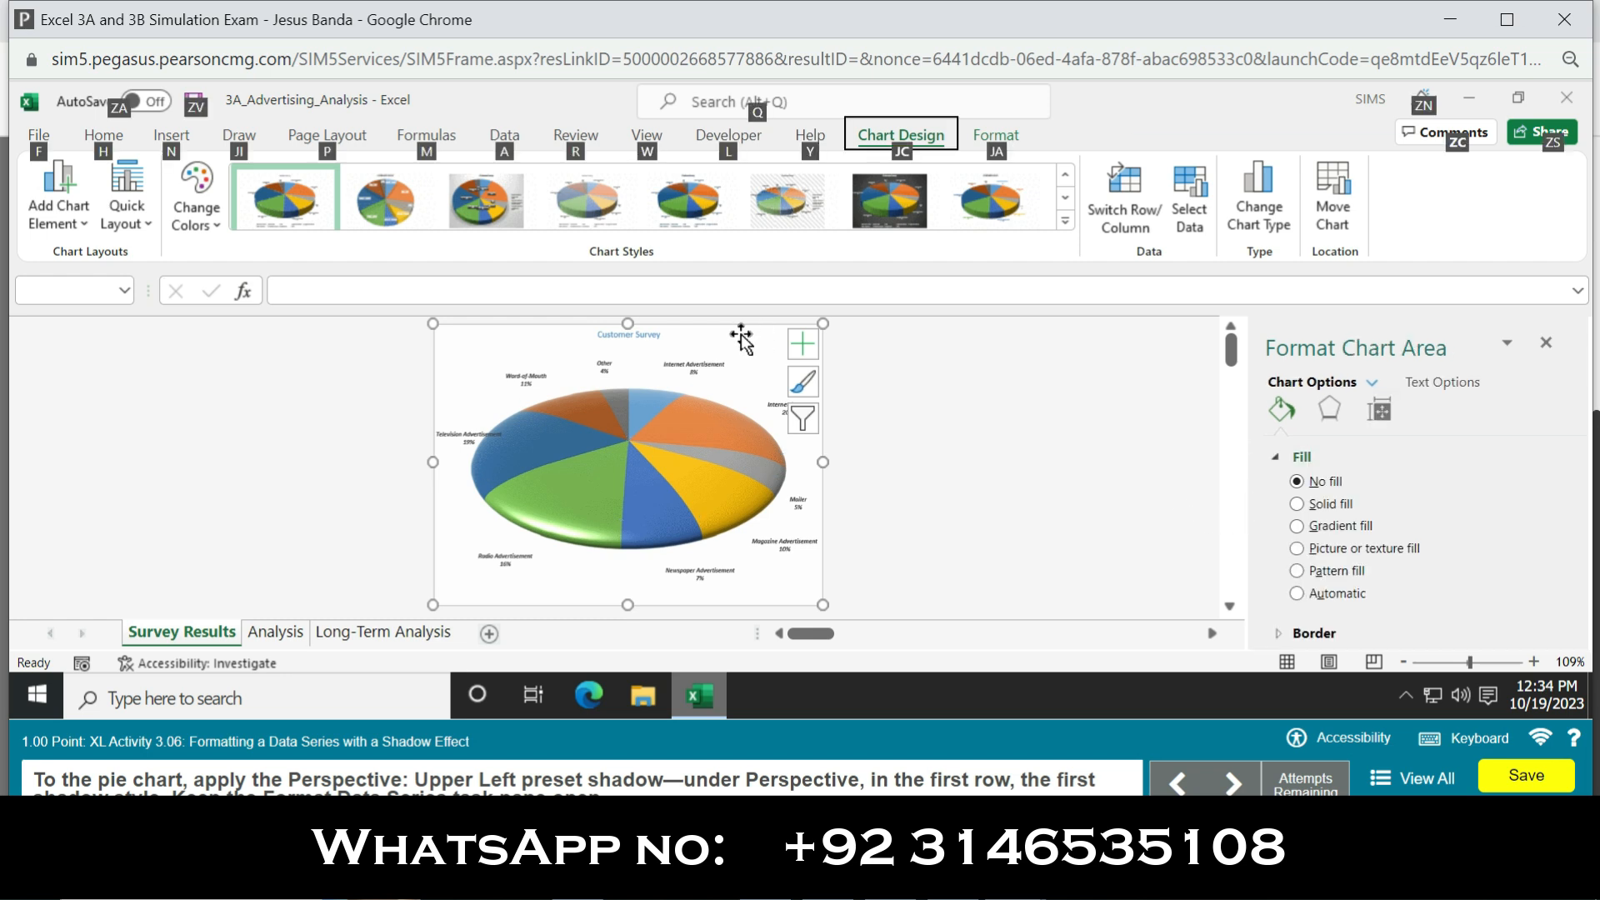
Step: Apply the Perspective: Upper Left preset shadow to the pie chart
left_click(740, 333)
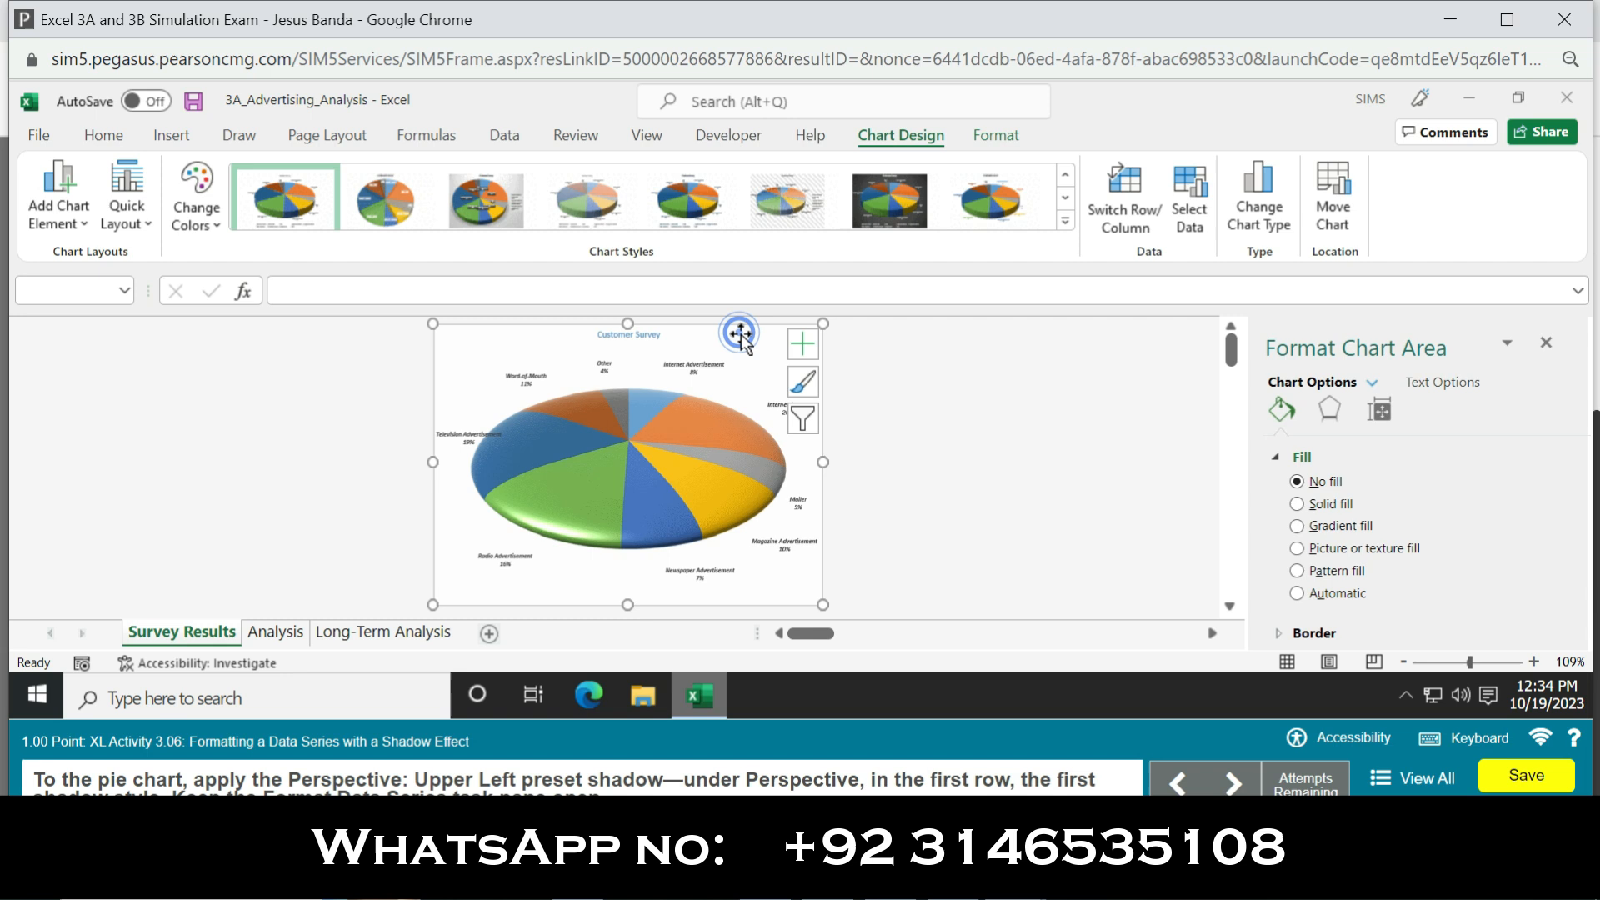
left_click(996, 136)
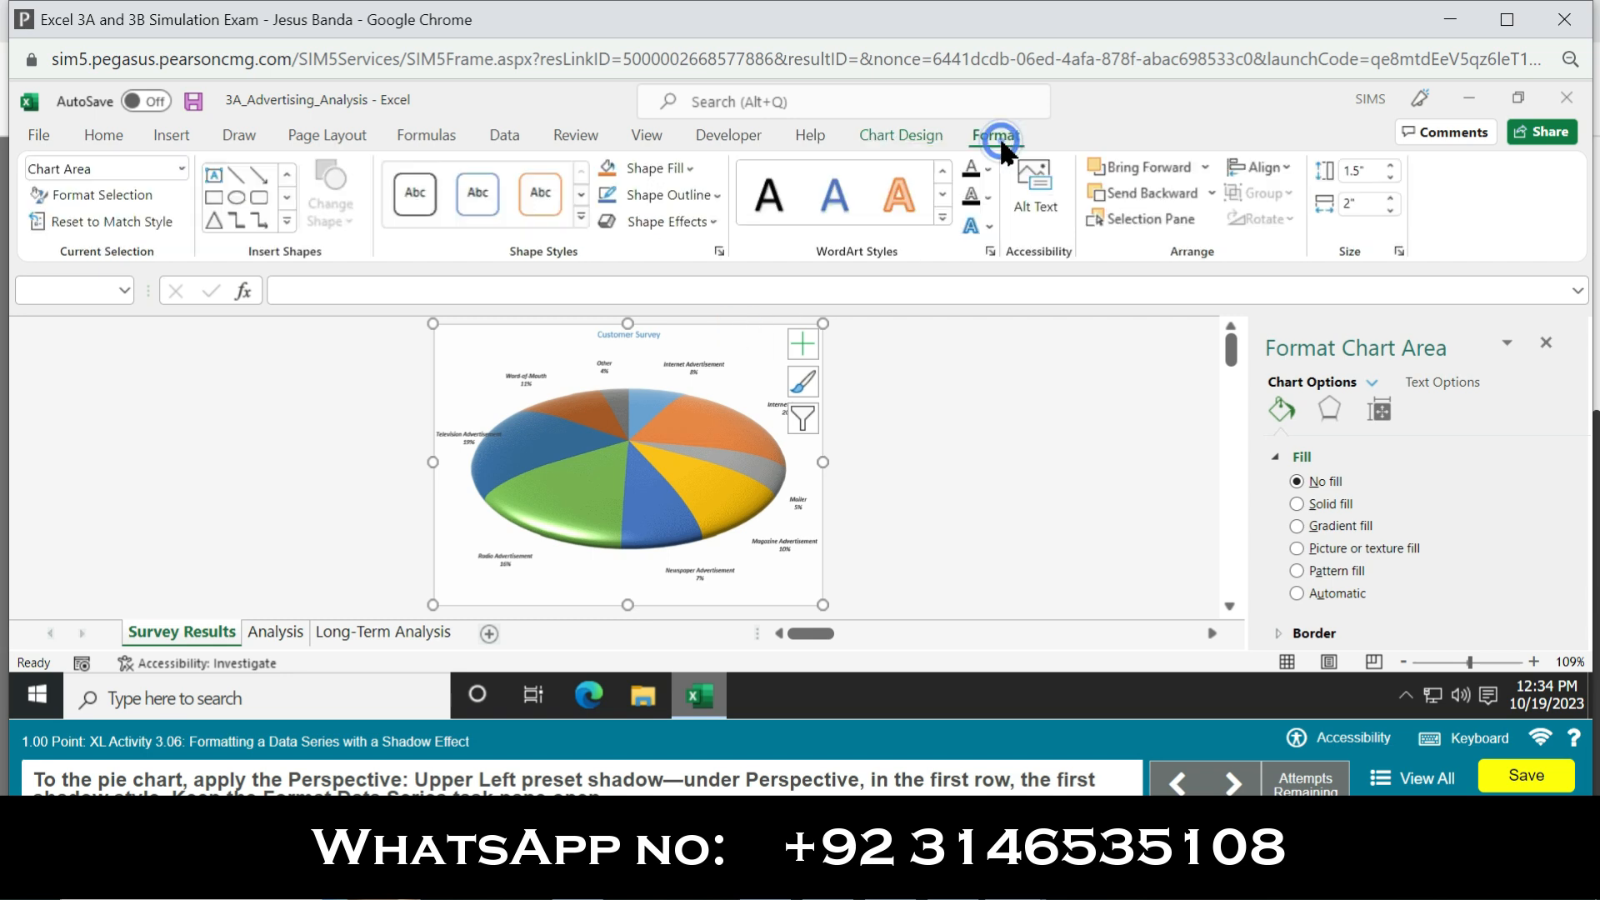
left_click(714, 224)
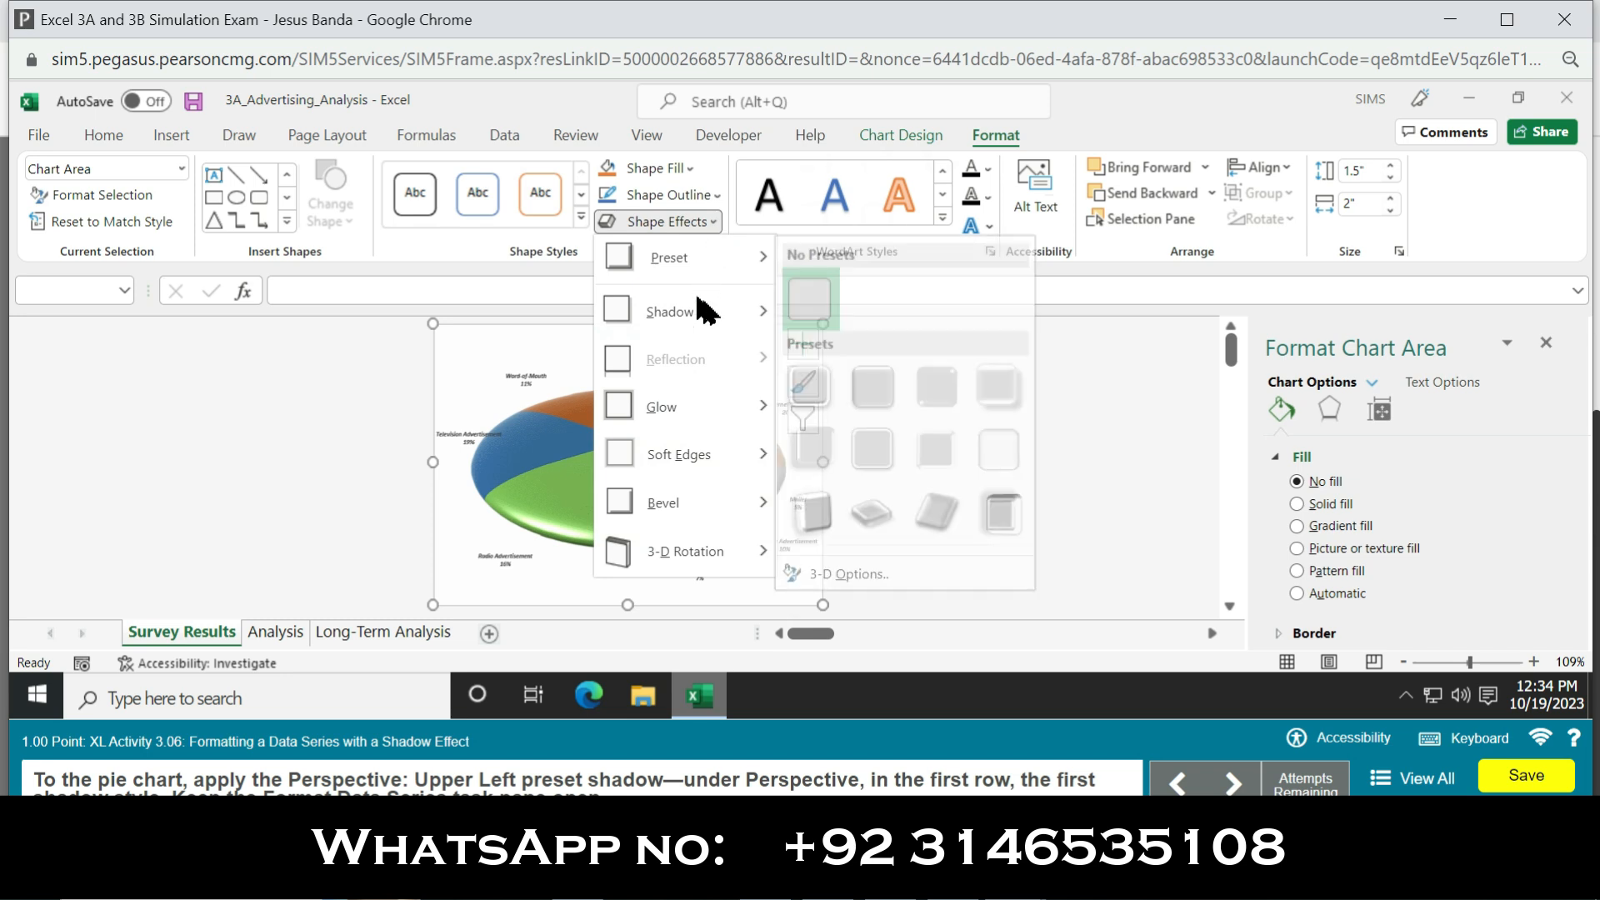
mouse_move(750, 312)
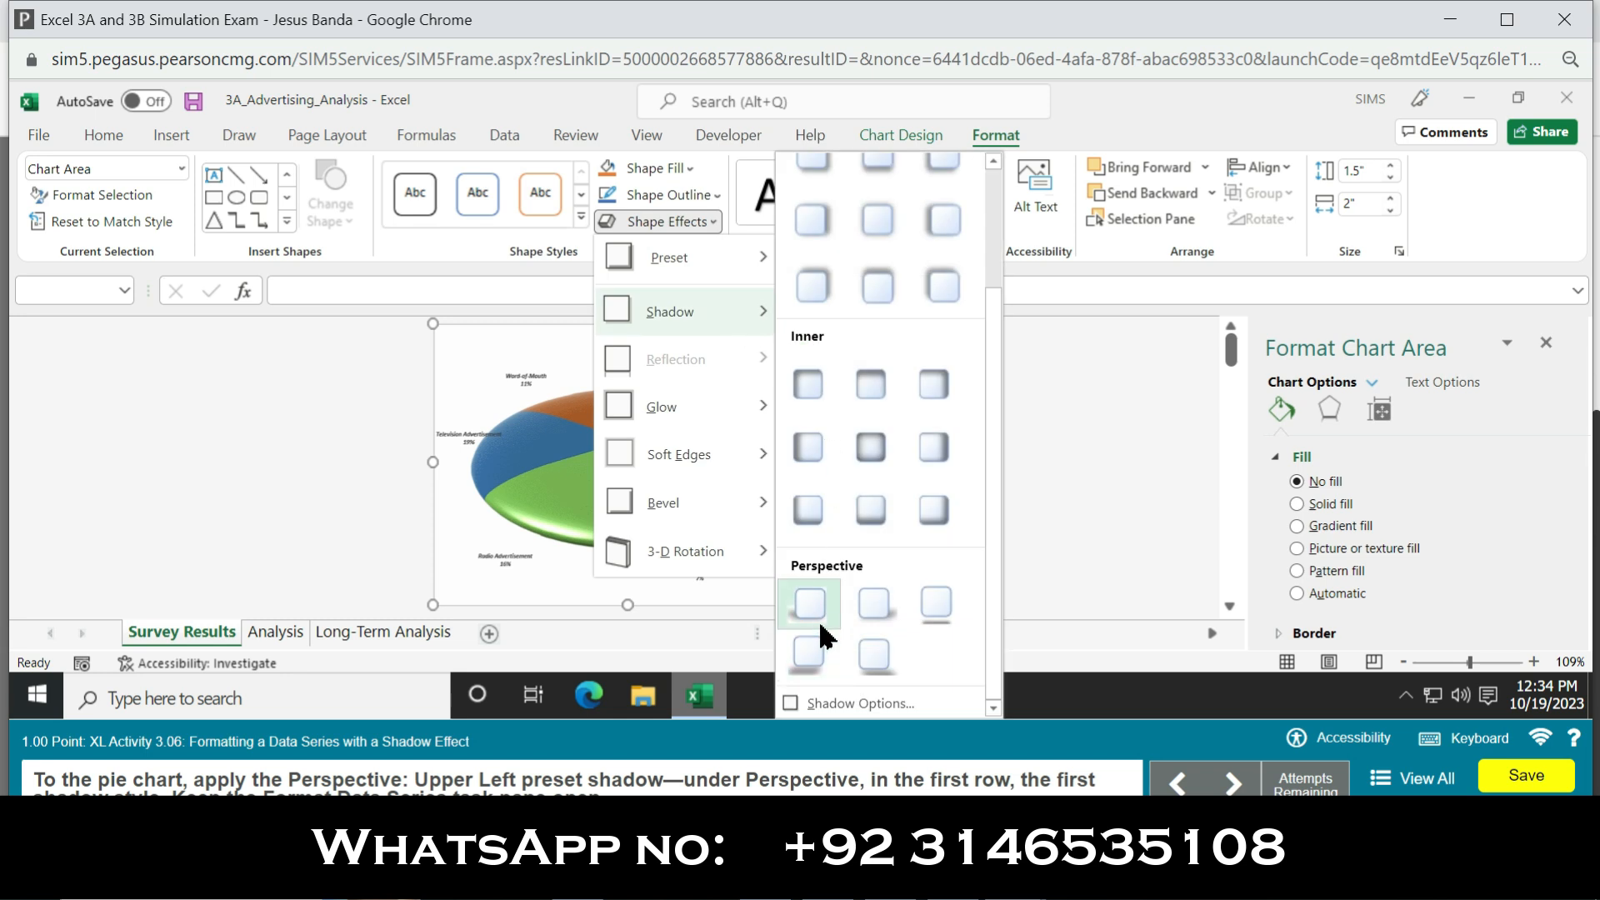
left_click(813, 601)
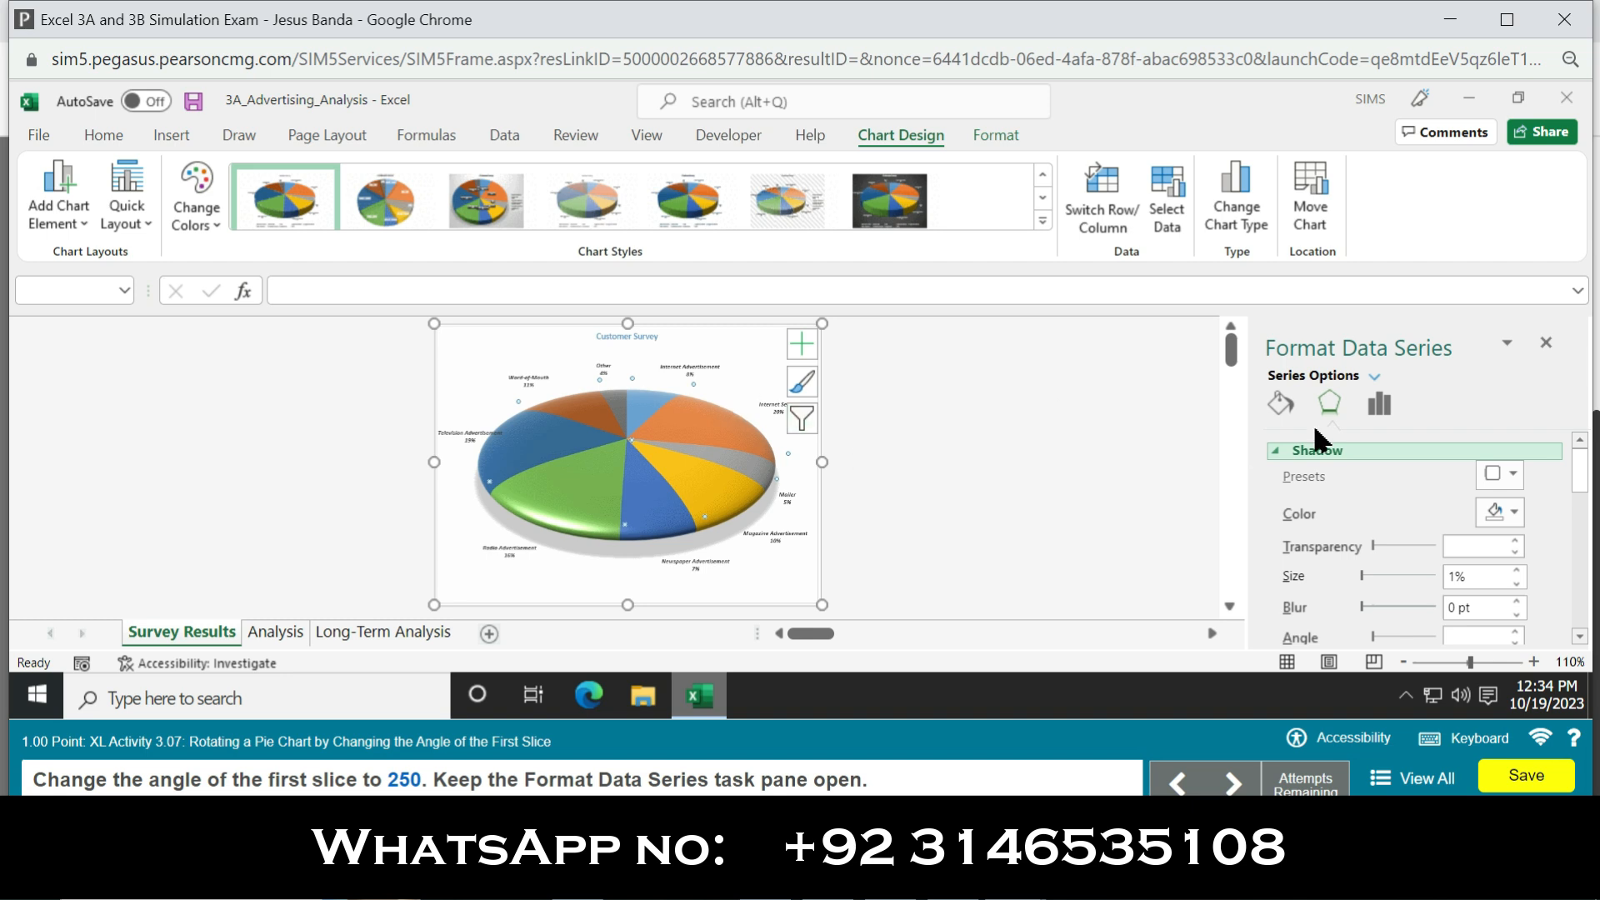
Step: Set the pie chart's angle of first slice to 250°
left_click(1289, 415)
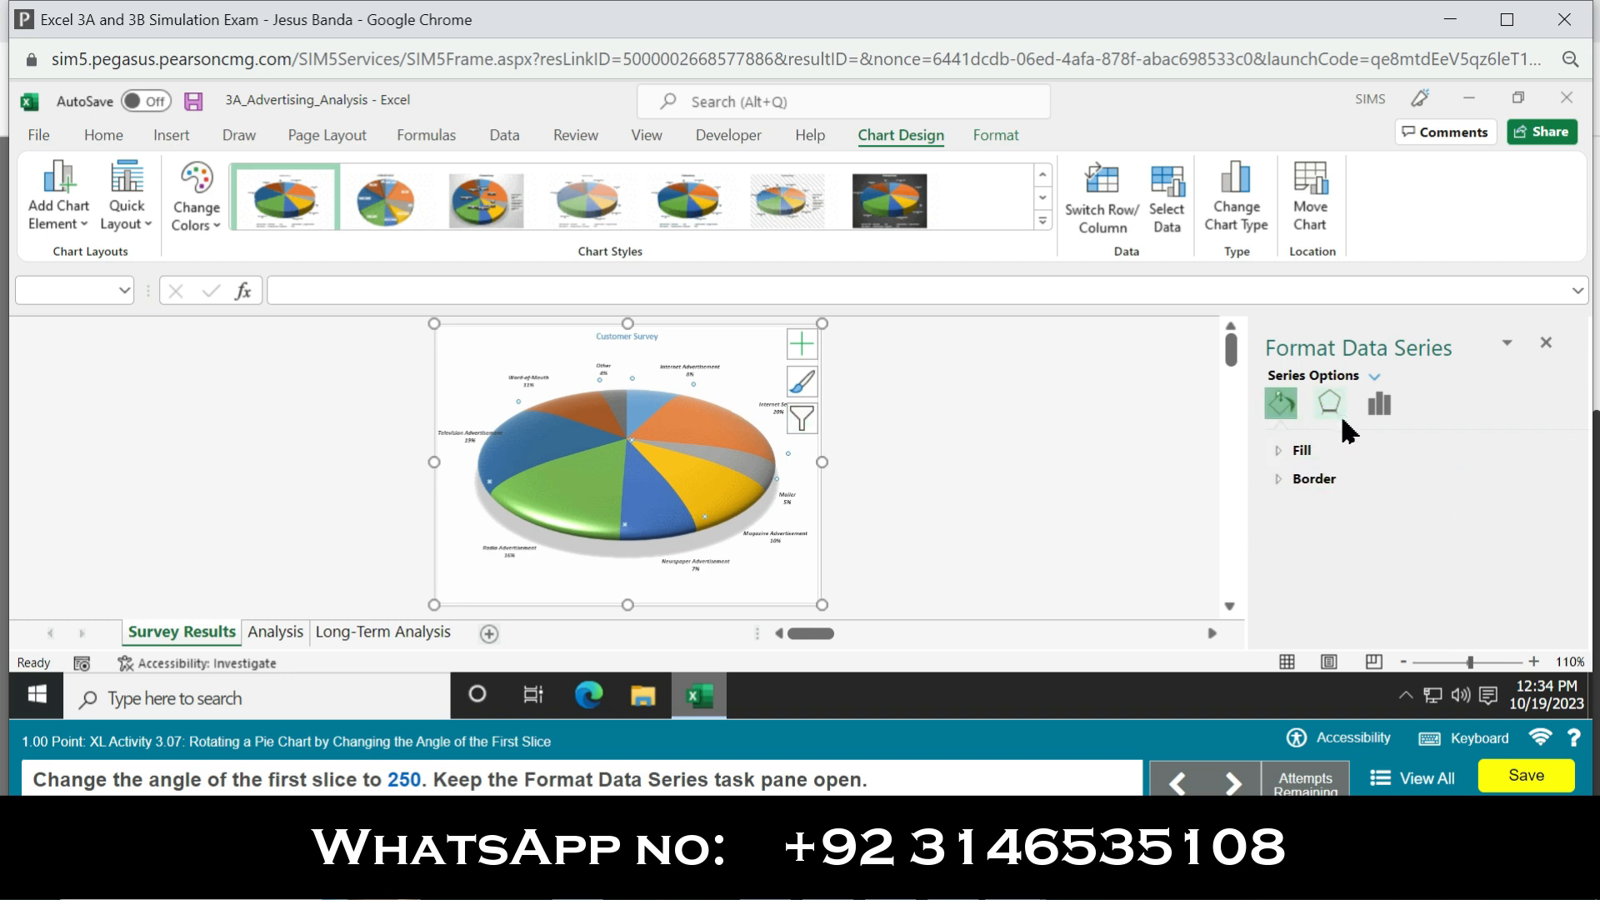
left_click(1380, 408)
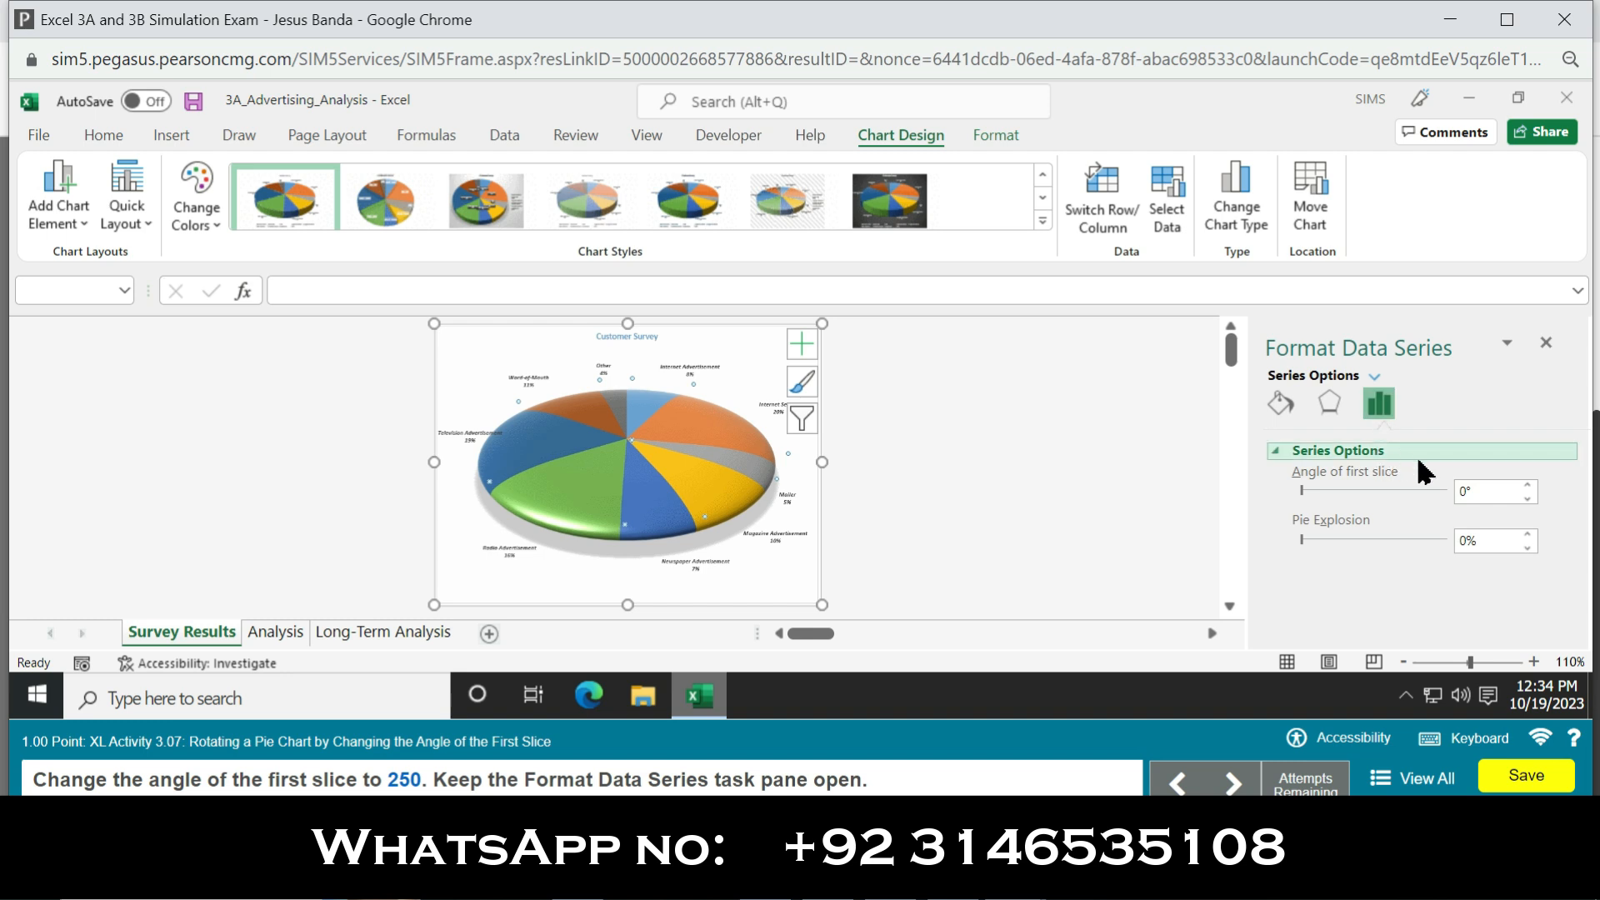
left_click(1528, 486)
left_click(1528, 486)
left_click(1529, 487)
left_click(1529, 486)
left_click(1528, 487)
left_click(1528, 487)
left_click(1528, 489)
left_click(1473, 491)
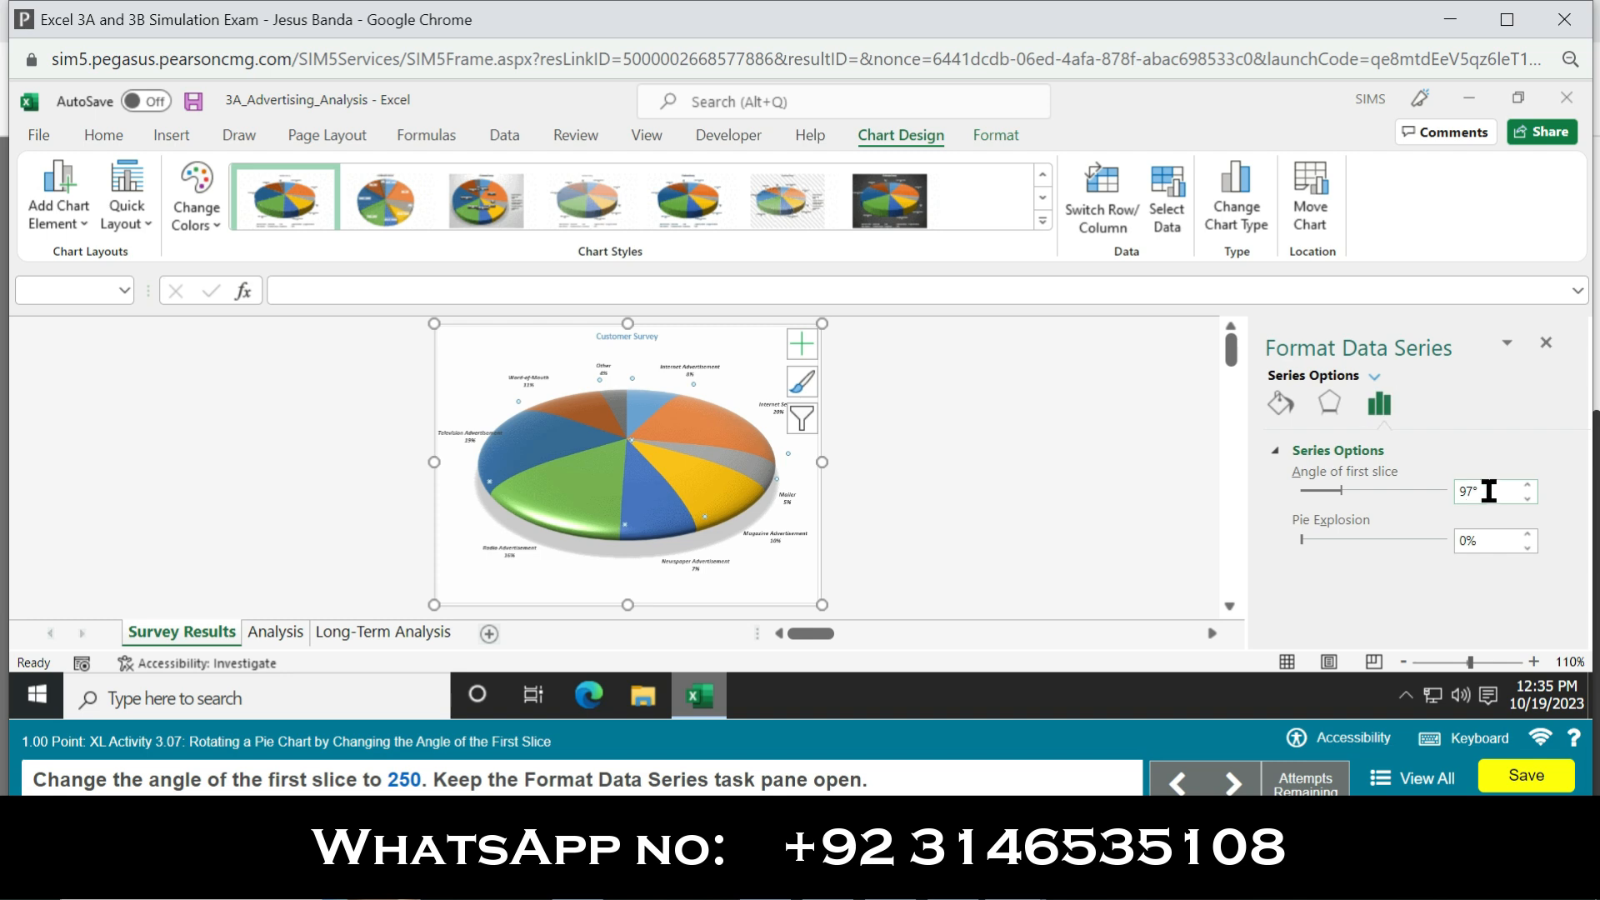
type("250")
key("BackSpace")
type("0")
key("Return")
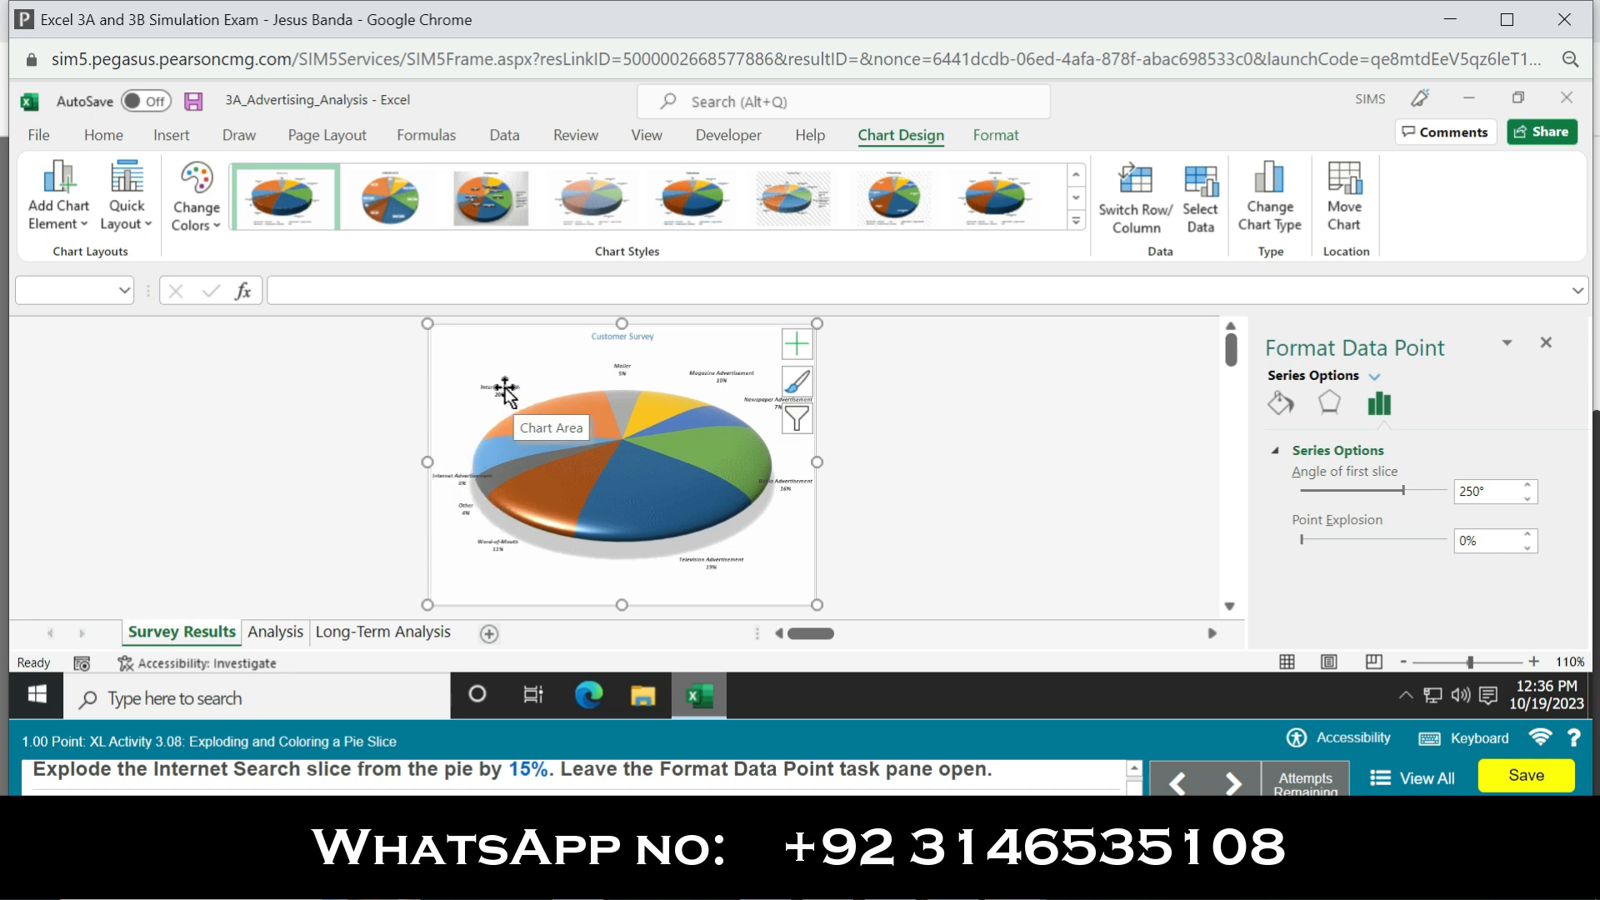
Step: Explode the Internet Search slice from the pie by 15%
left_click(554, 402)
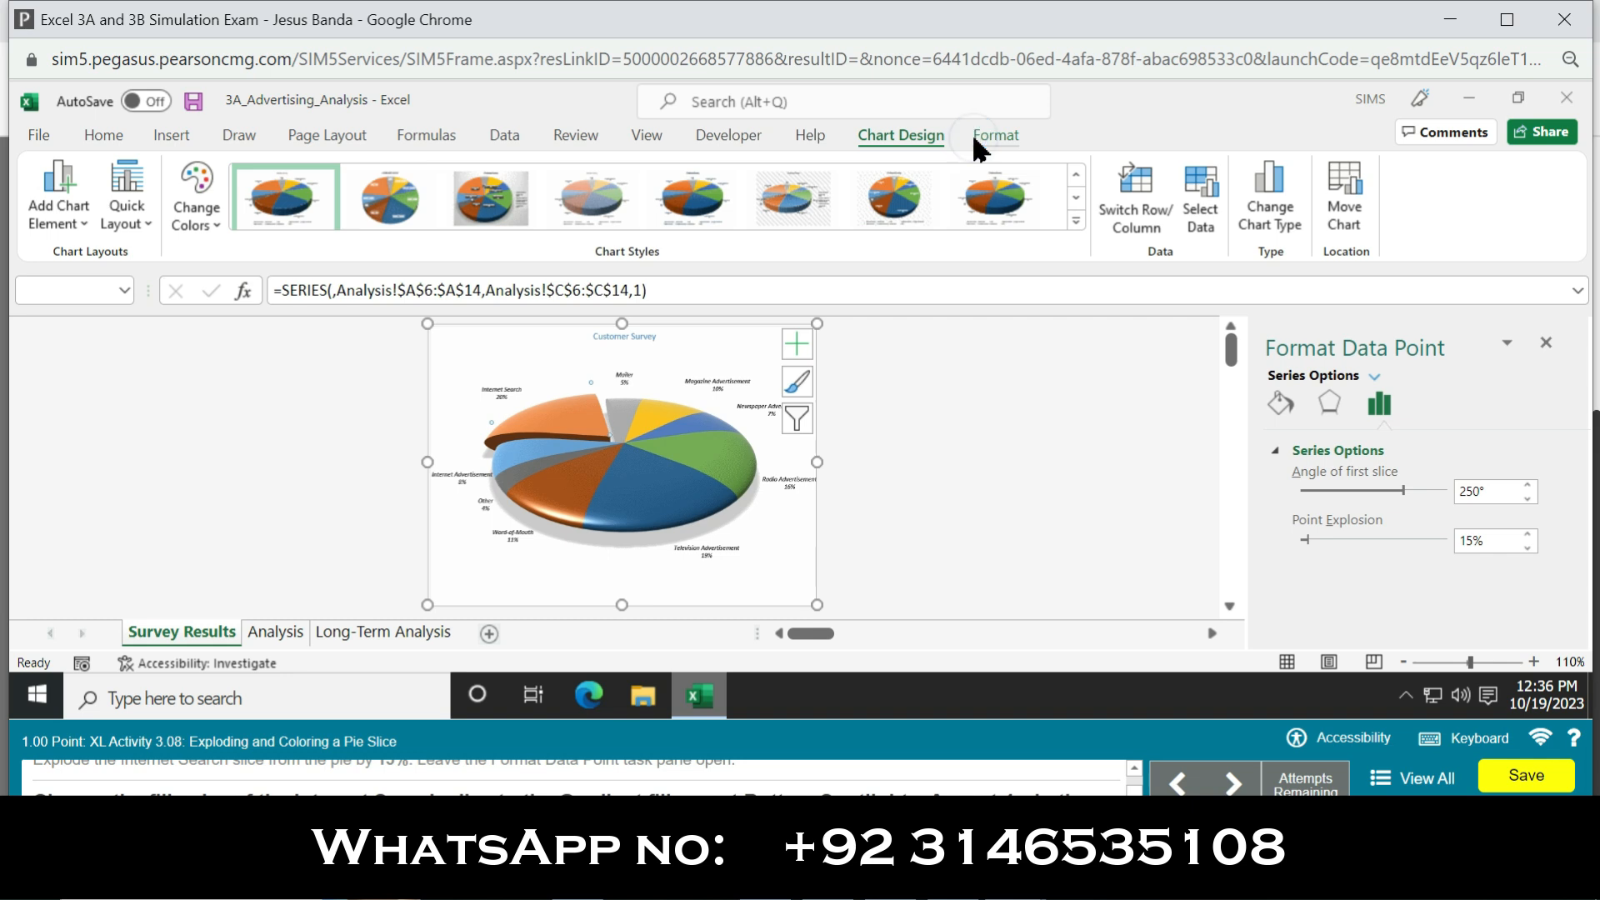
left_click(992, 135)
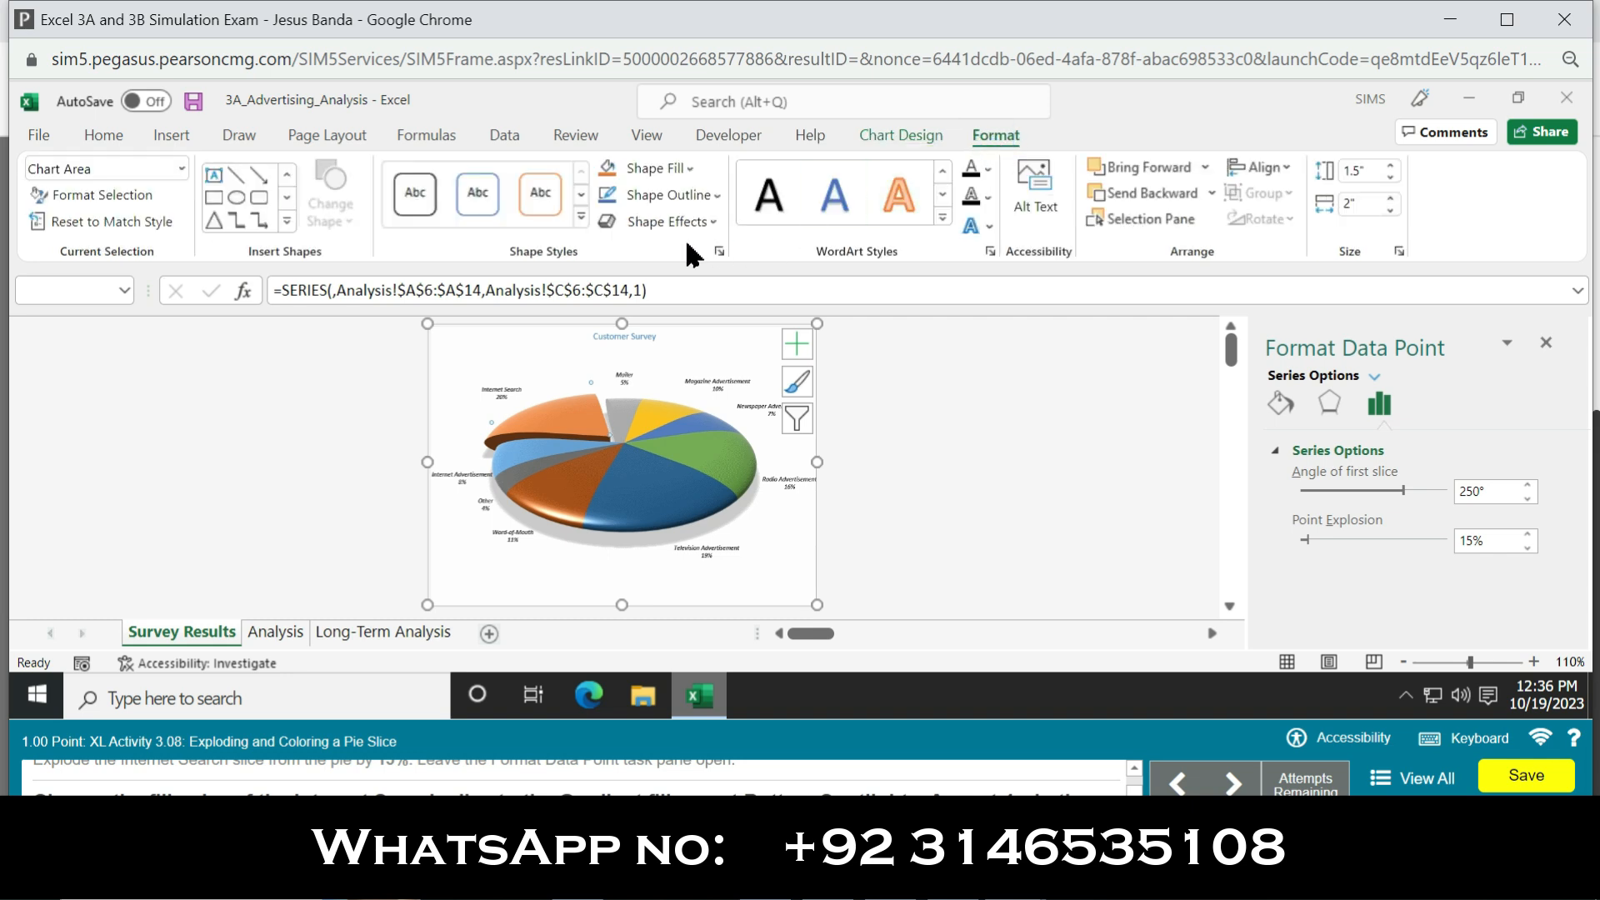
left_click(691, 169)
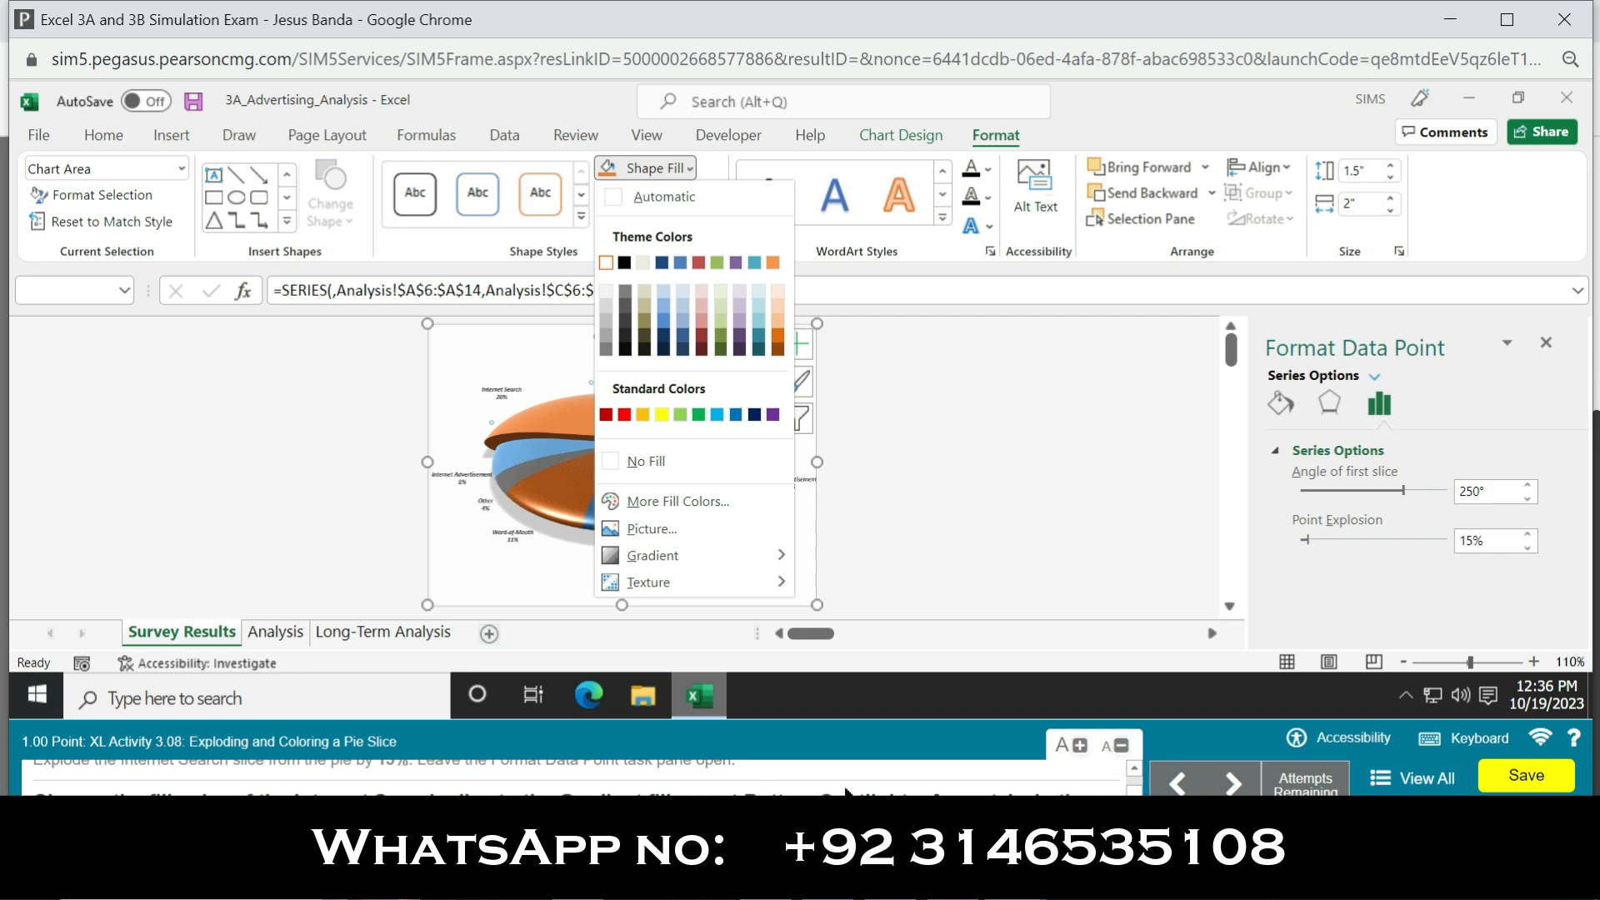
left_click(1277, 389)
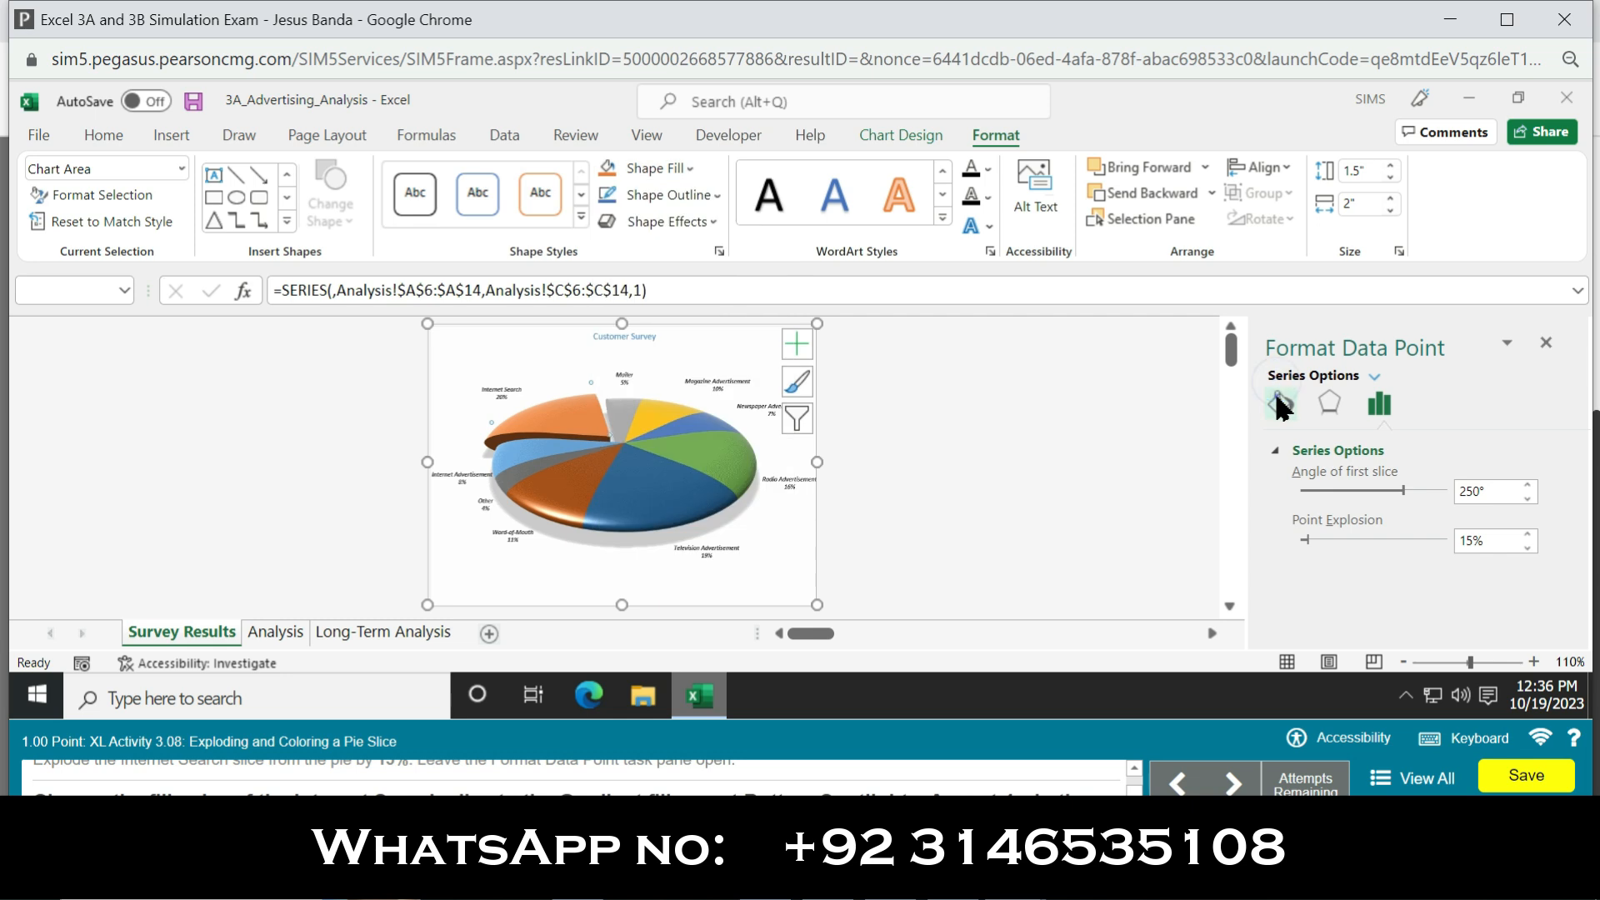
Step: Give the Internet Search slice a gradient fill using the gold preset gradient in the fourth row, fourth column
left_click(1300, 450)
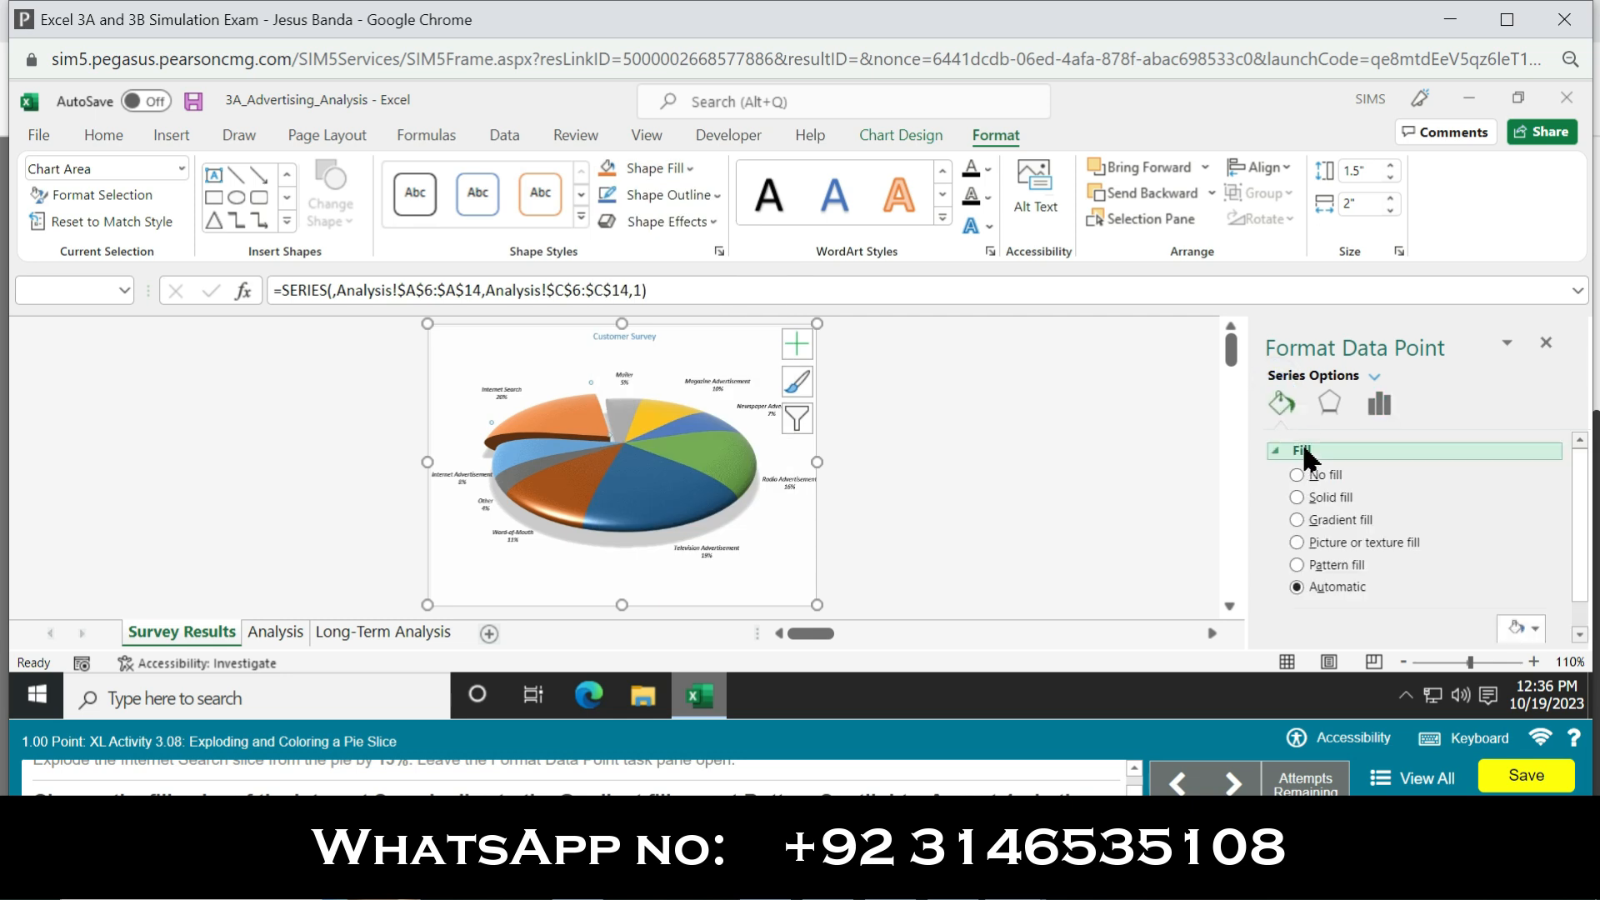
left_click(1296, 518)
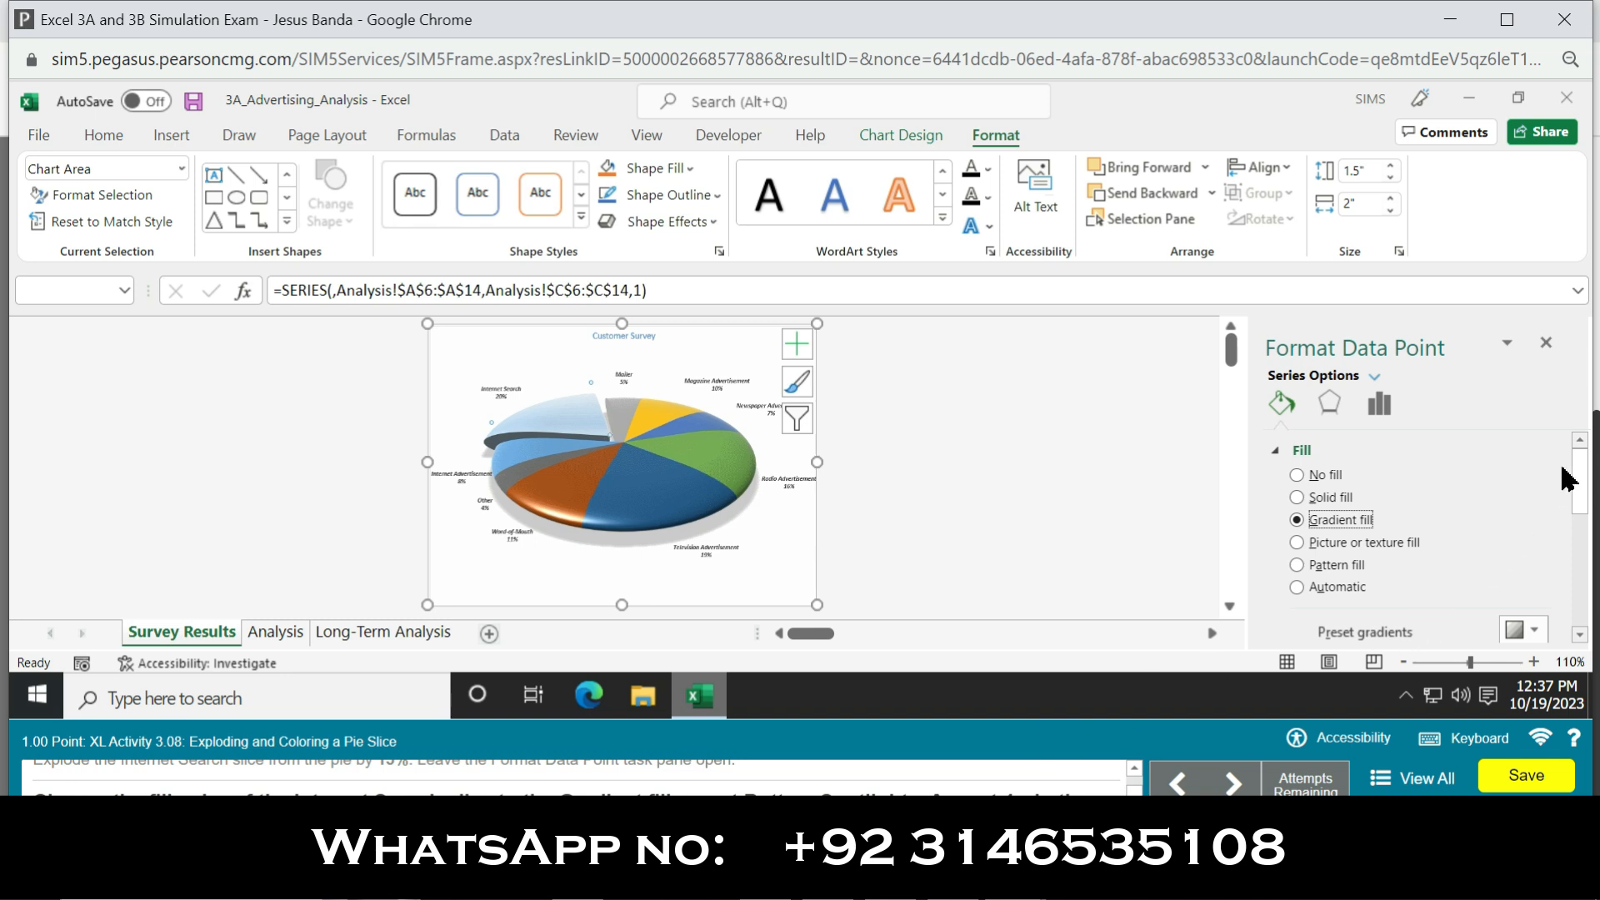
left_click_drag(1580, 472, 1579, 493)
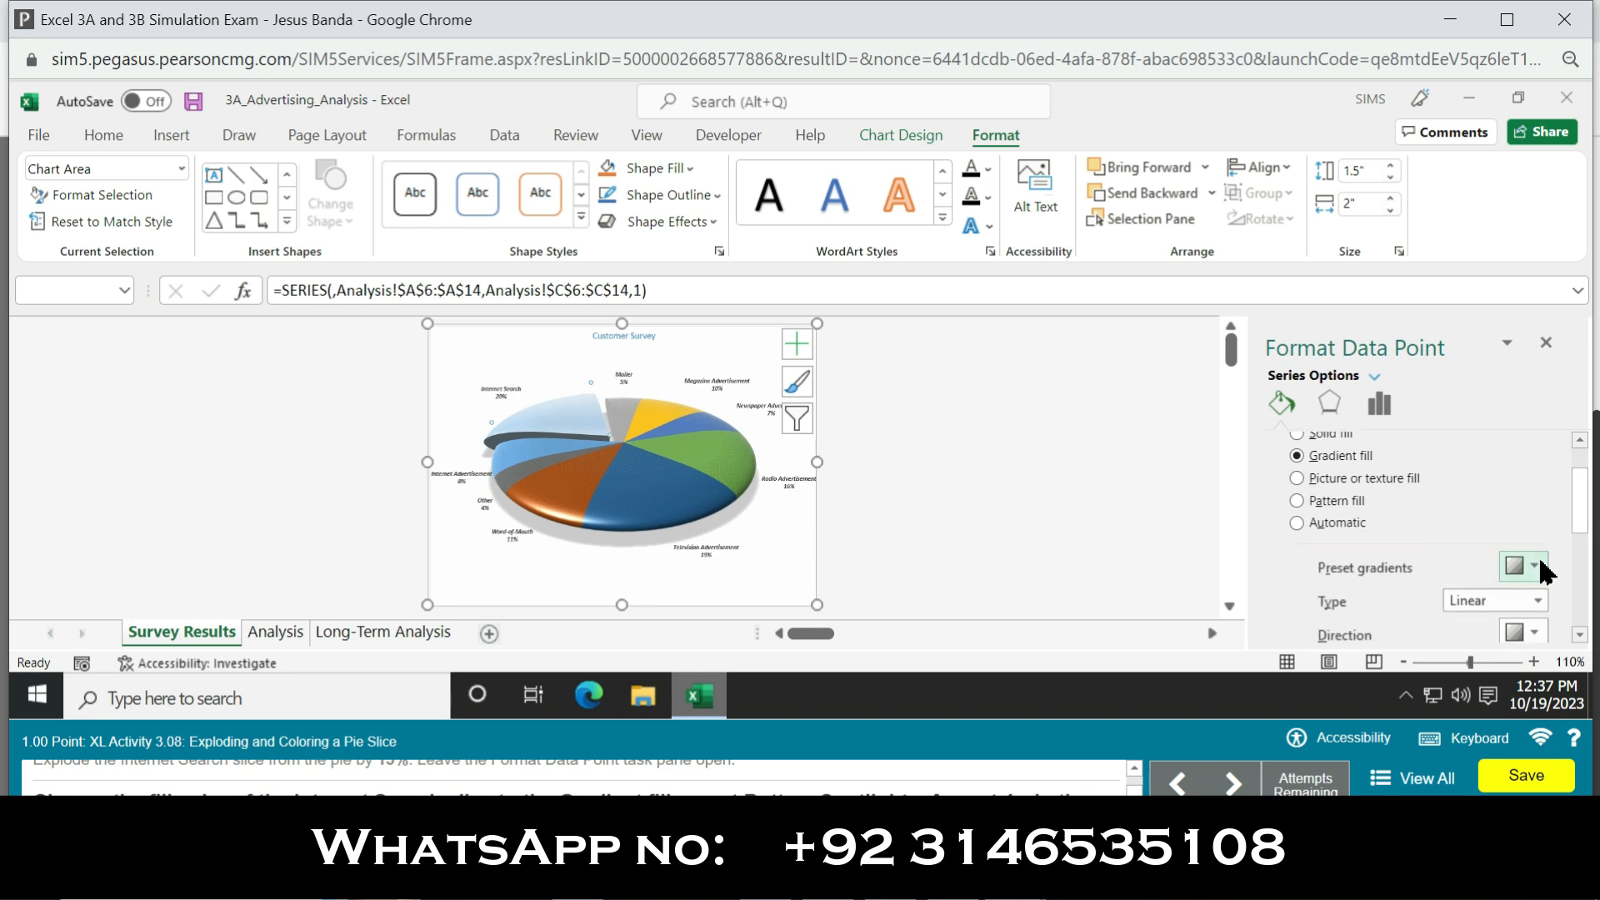
left_click(1536, 562)
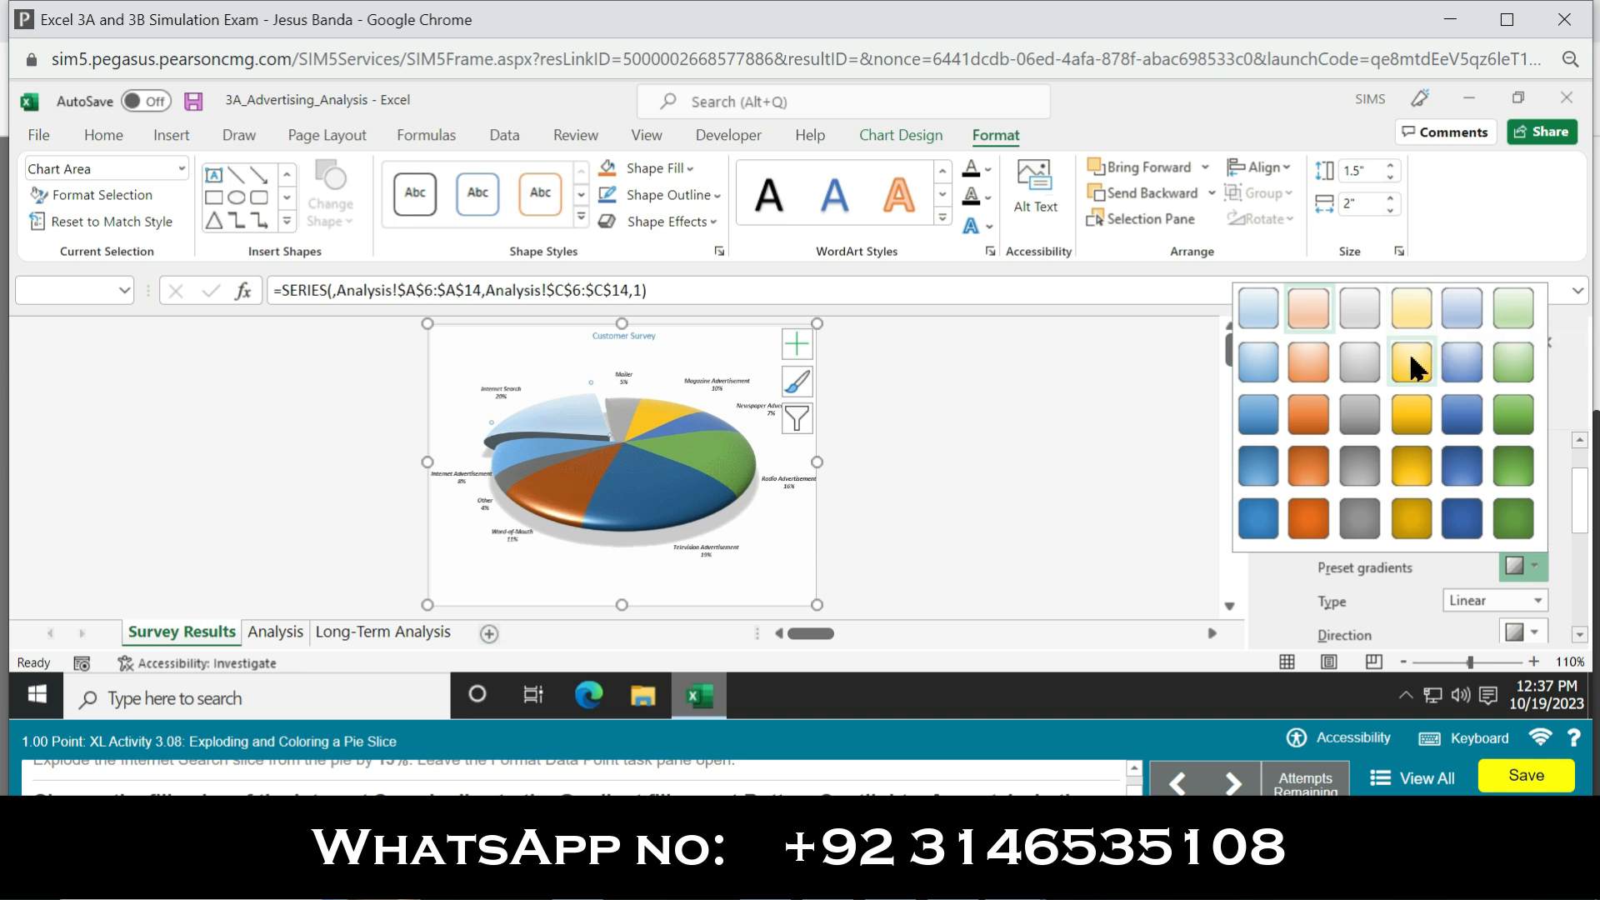
left_click(1411, 467)
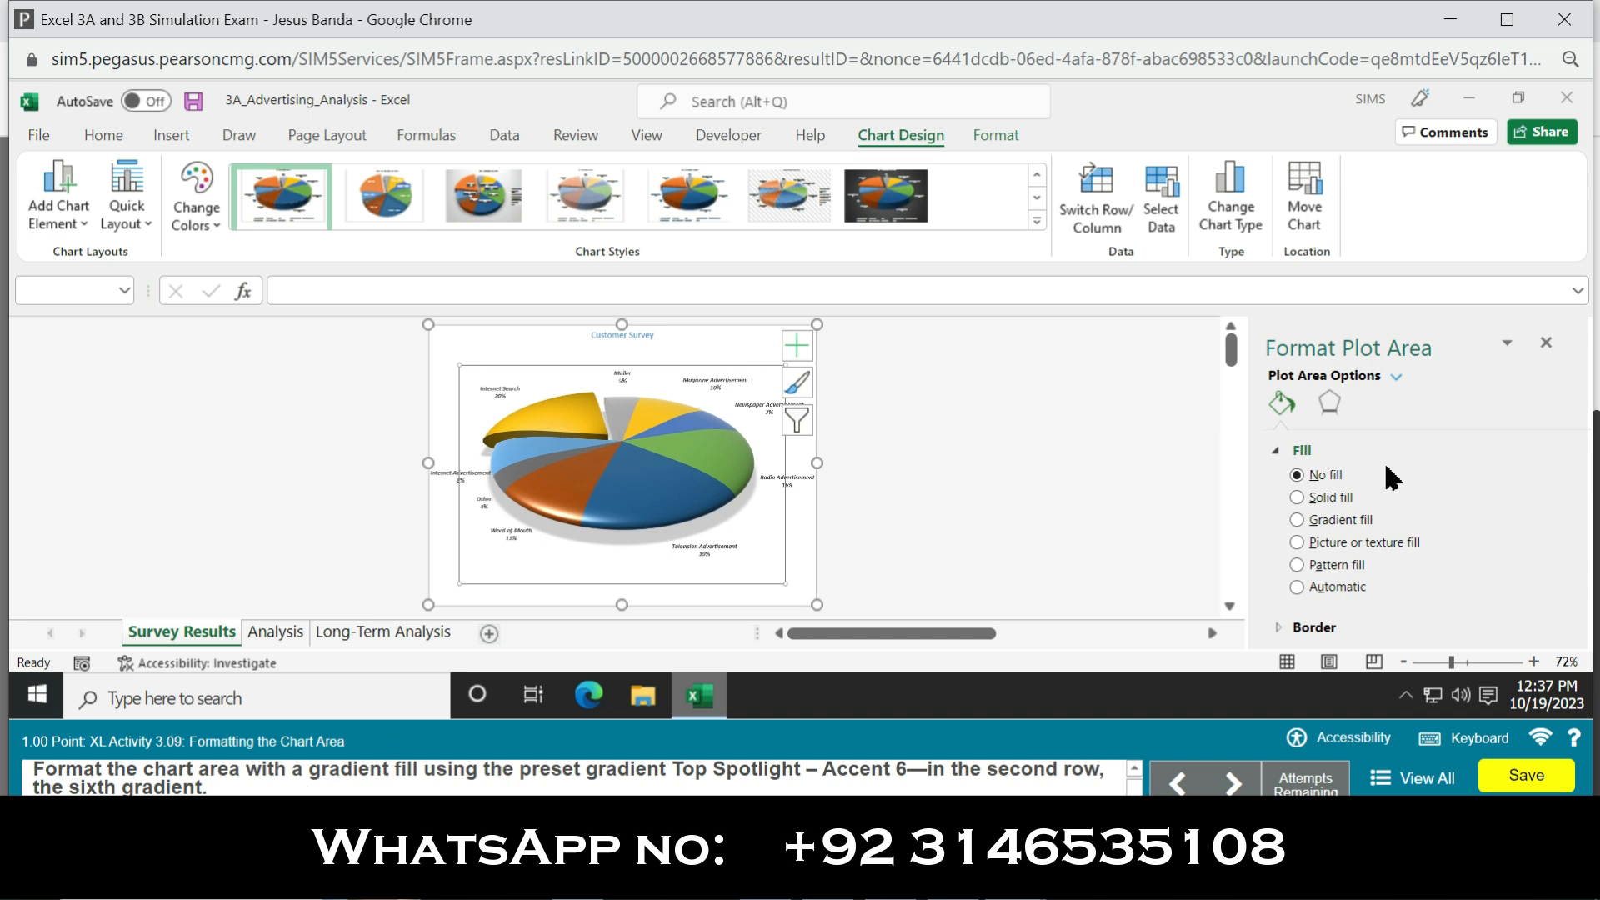
Step: Try to apply the Top Spotlight – Accent 6 preset gradient fill to the plot area
left_click(1297, 522)
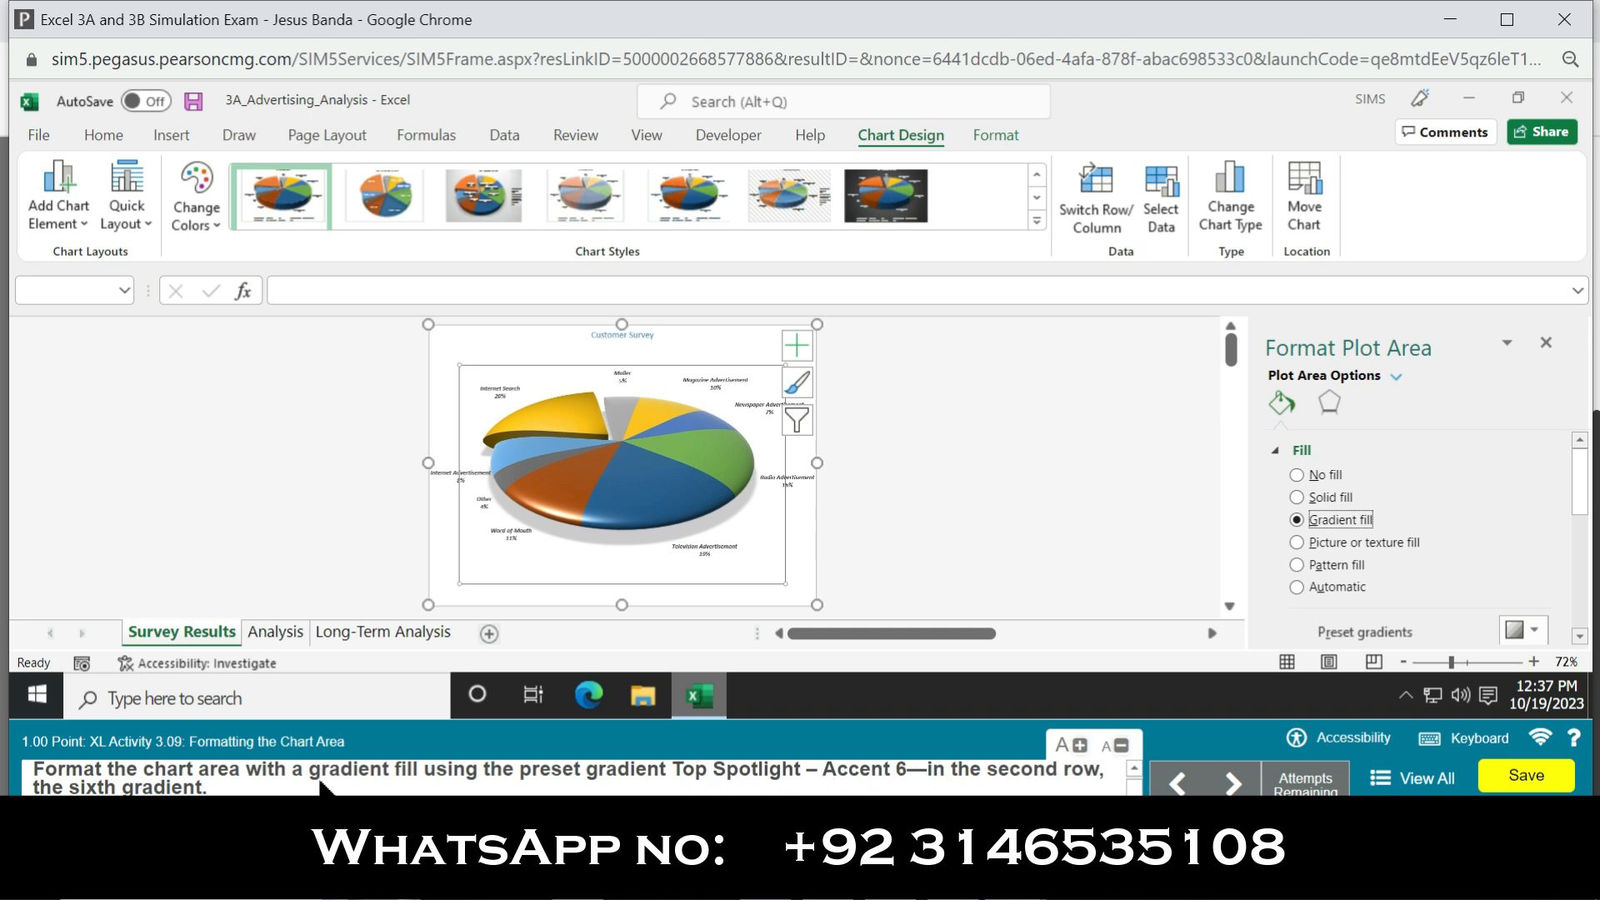
left_click(1539, 633)
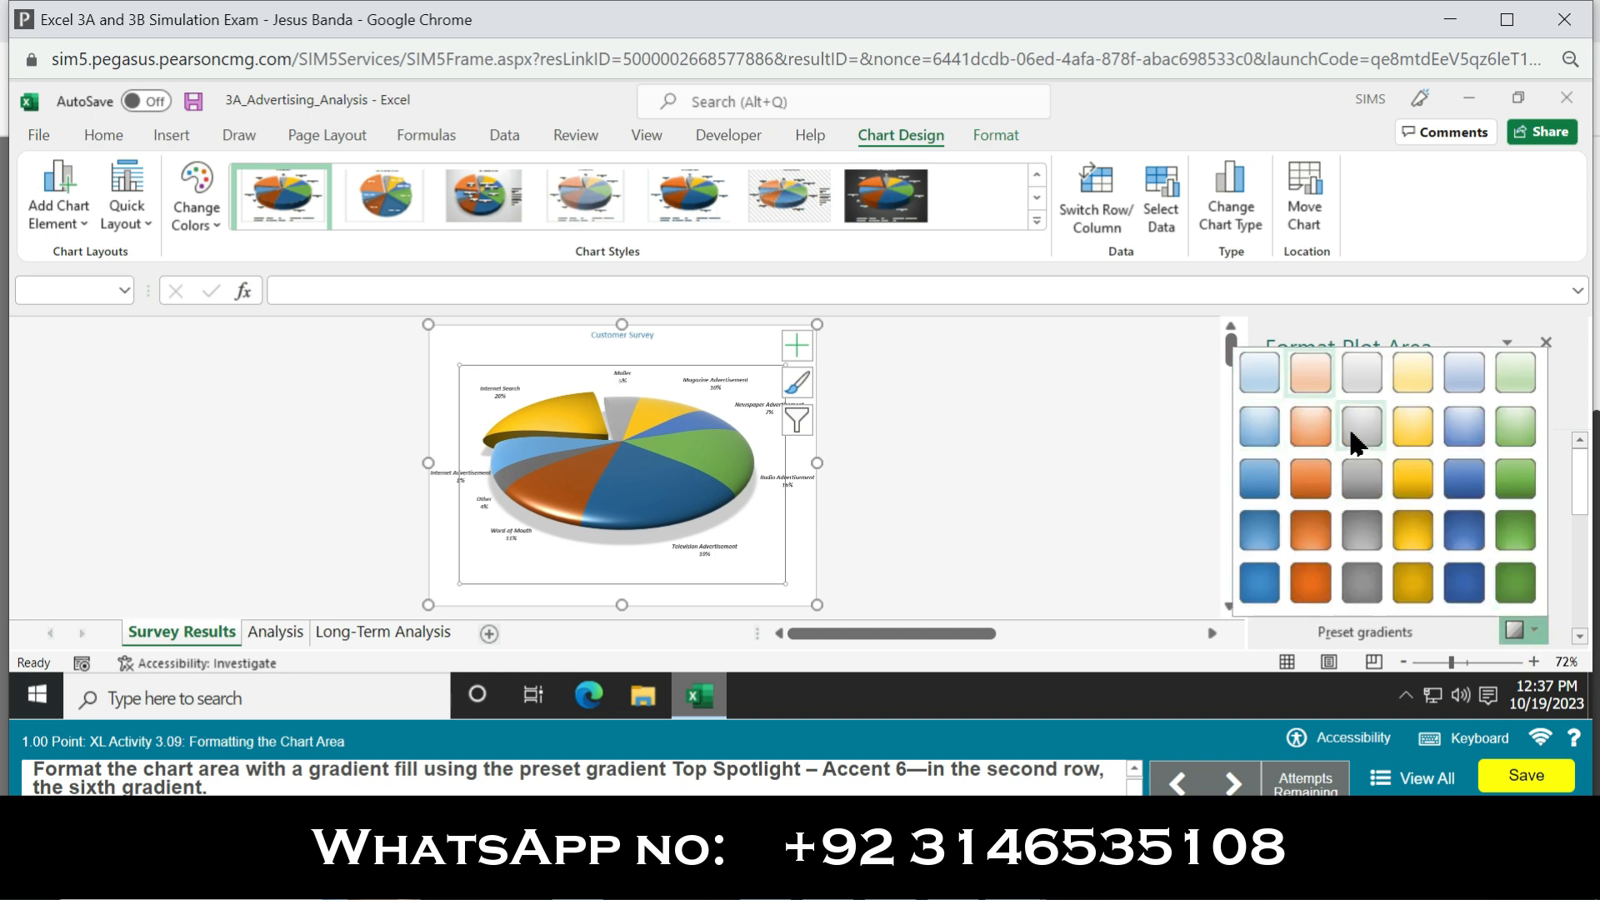
left_click(1528, 438)
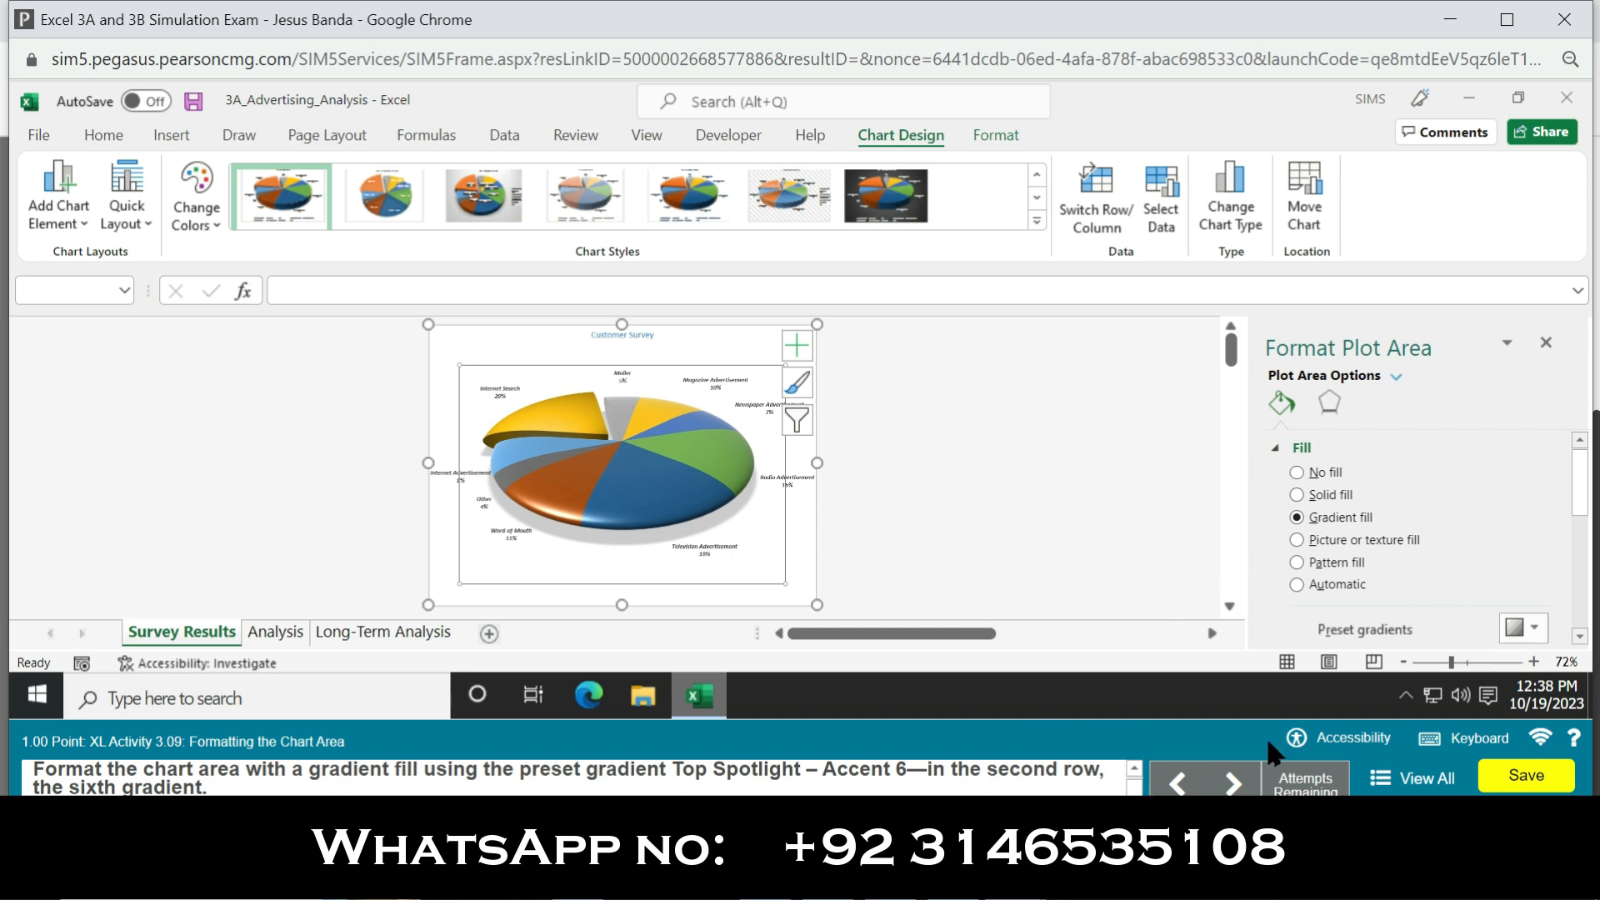
left_click(1538, 627)
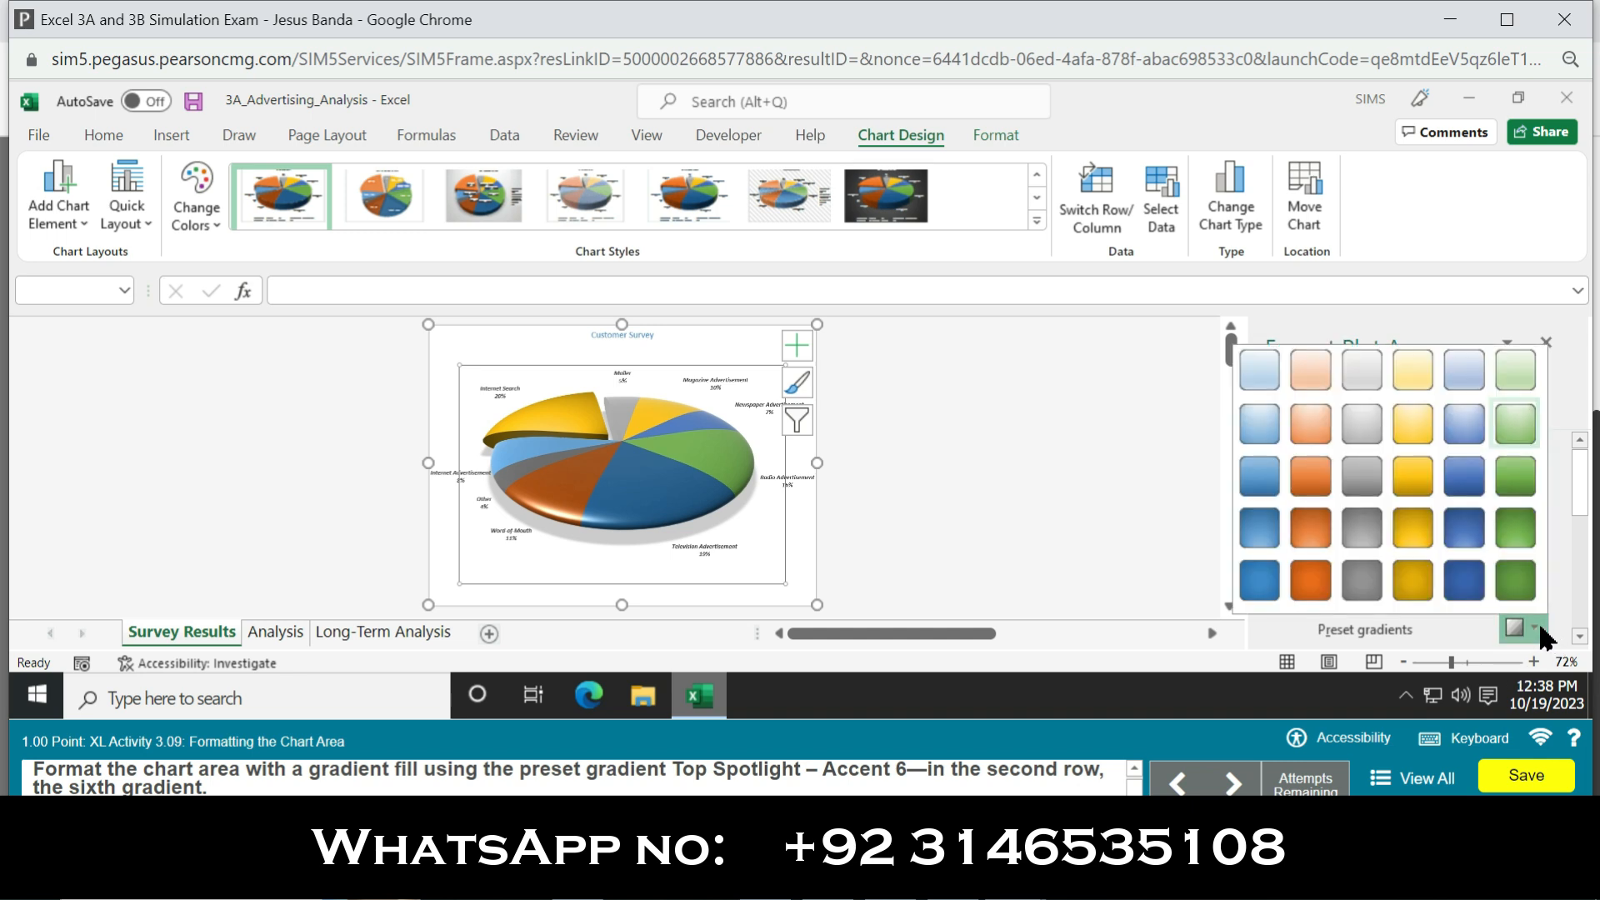
left_click(1531, 429)
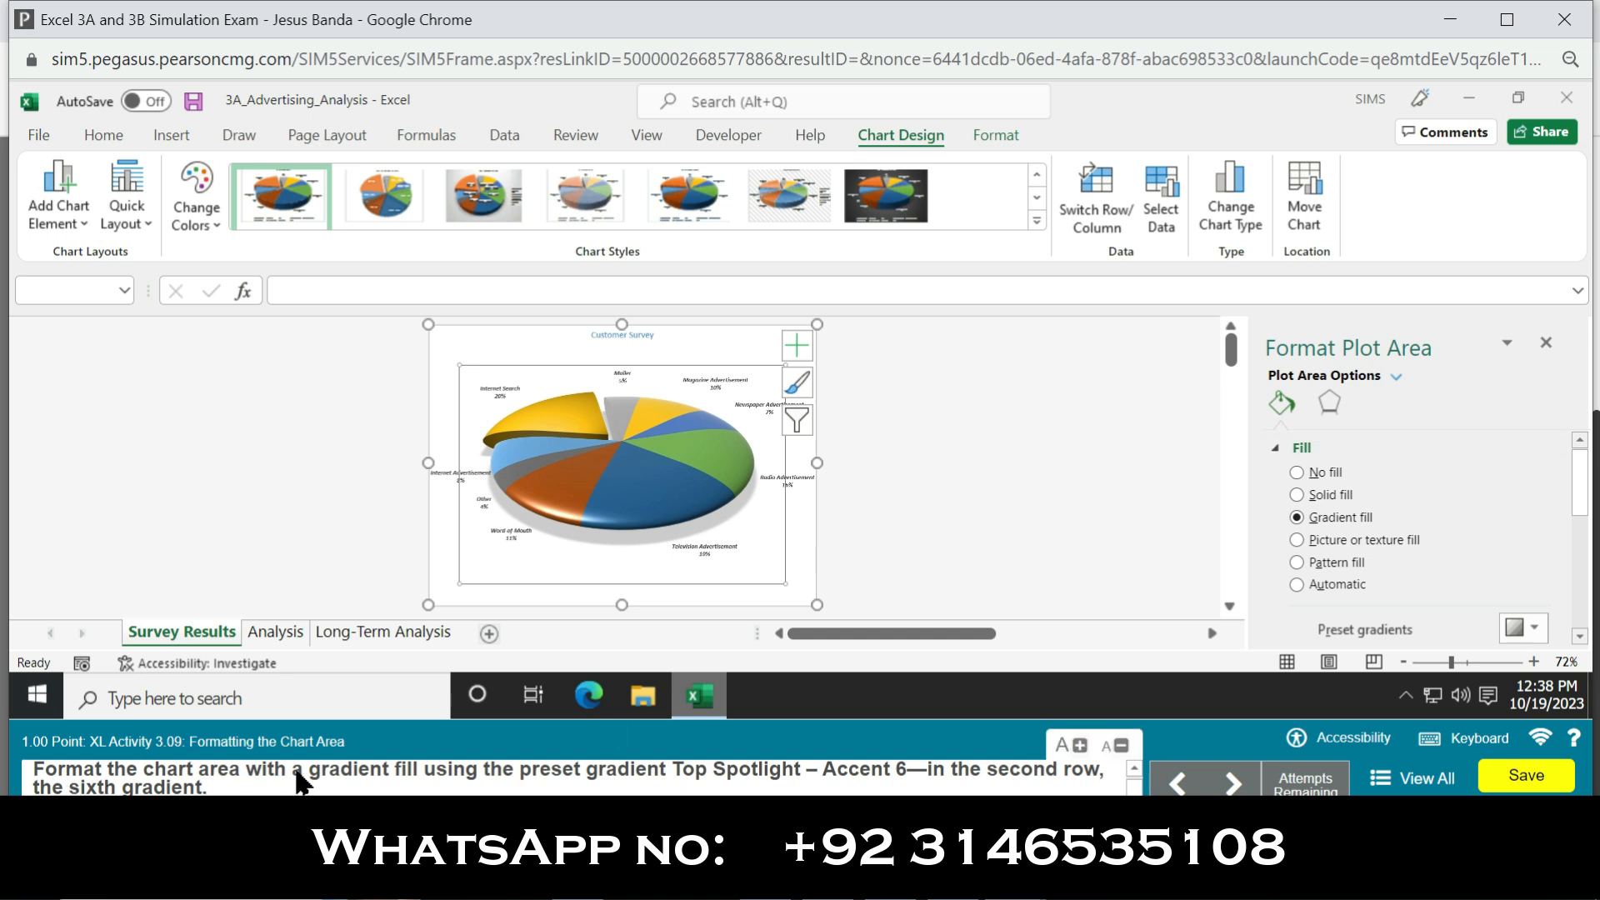
Step: Apply a gradient fill to the chart area using the Top Spotlight – Accent 6 preset gradient
left_click(1015, 483)
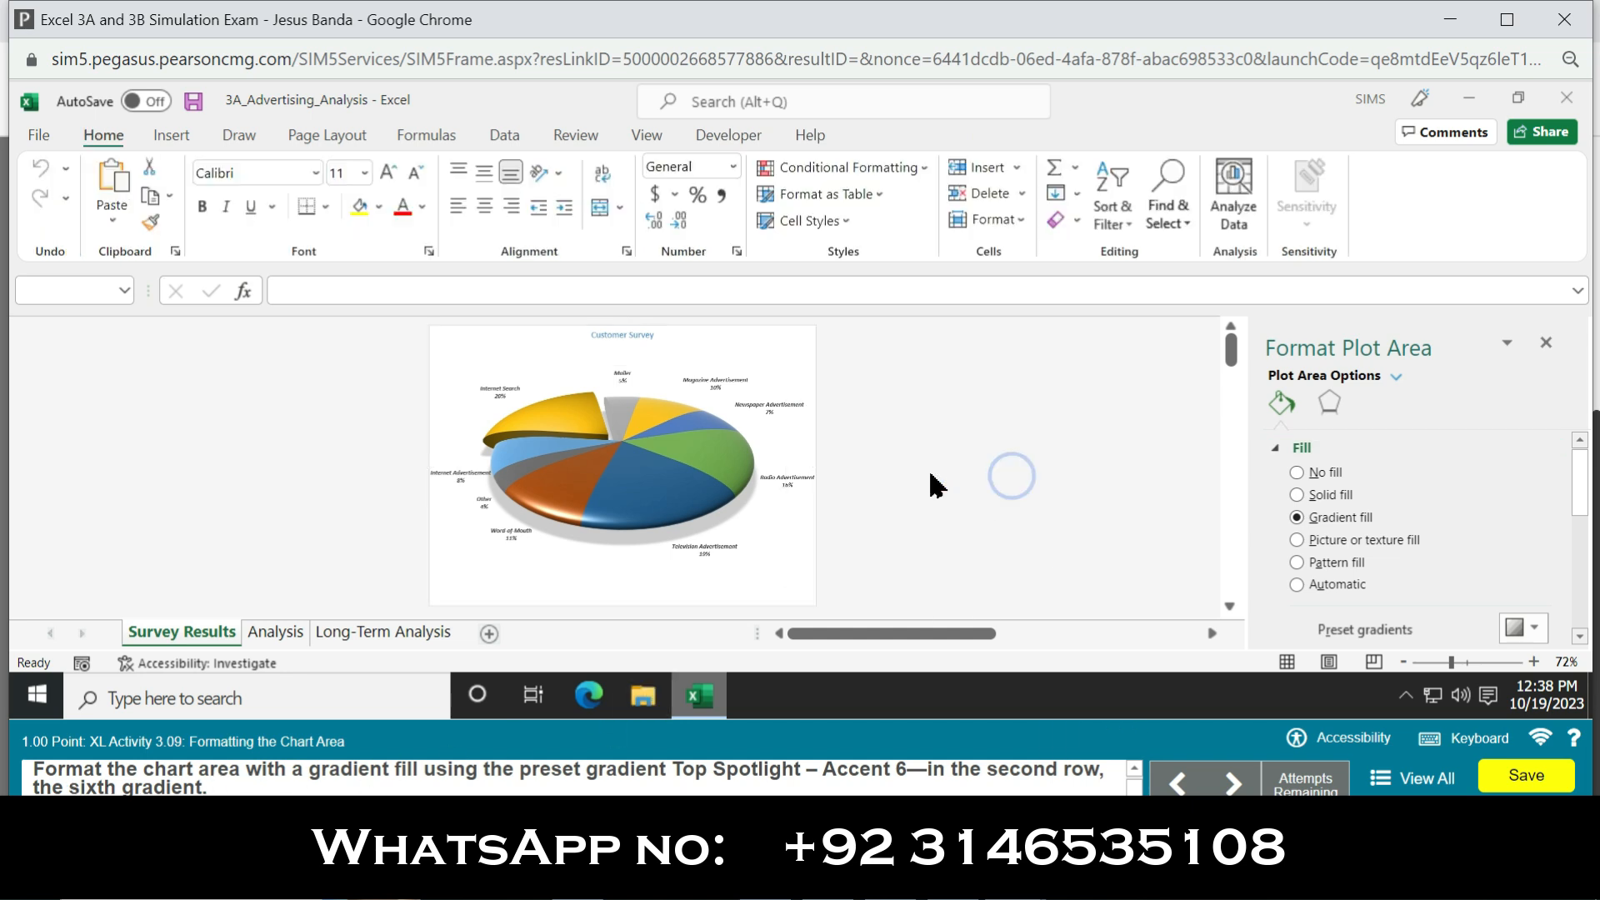
left_click(714, 421)
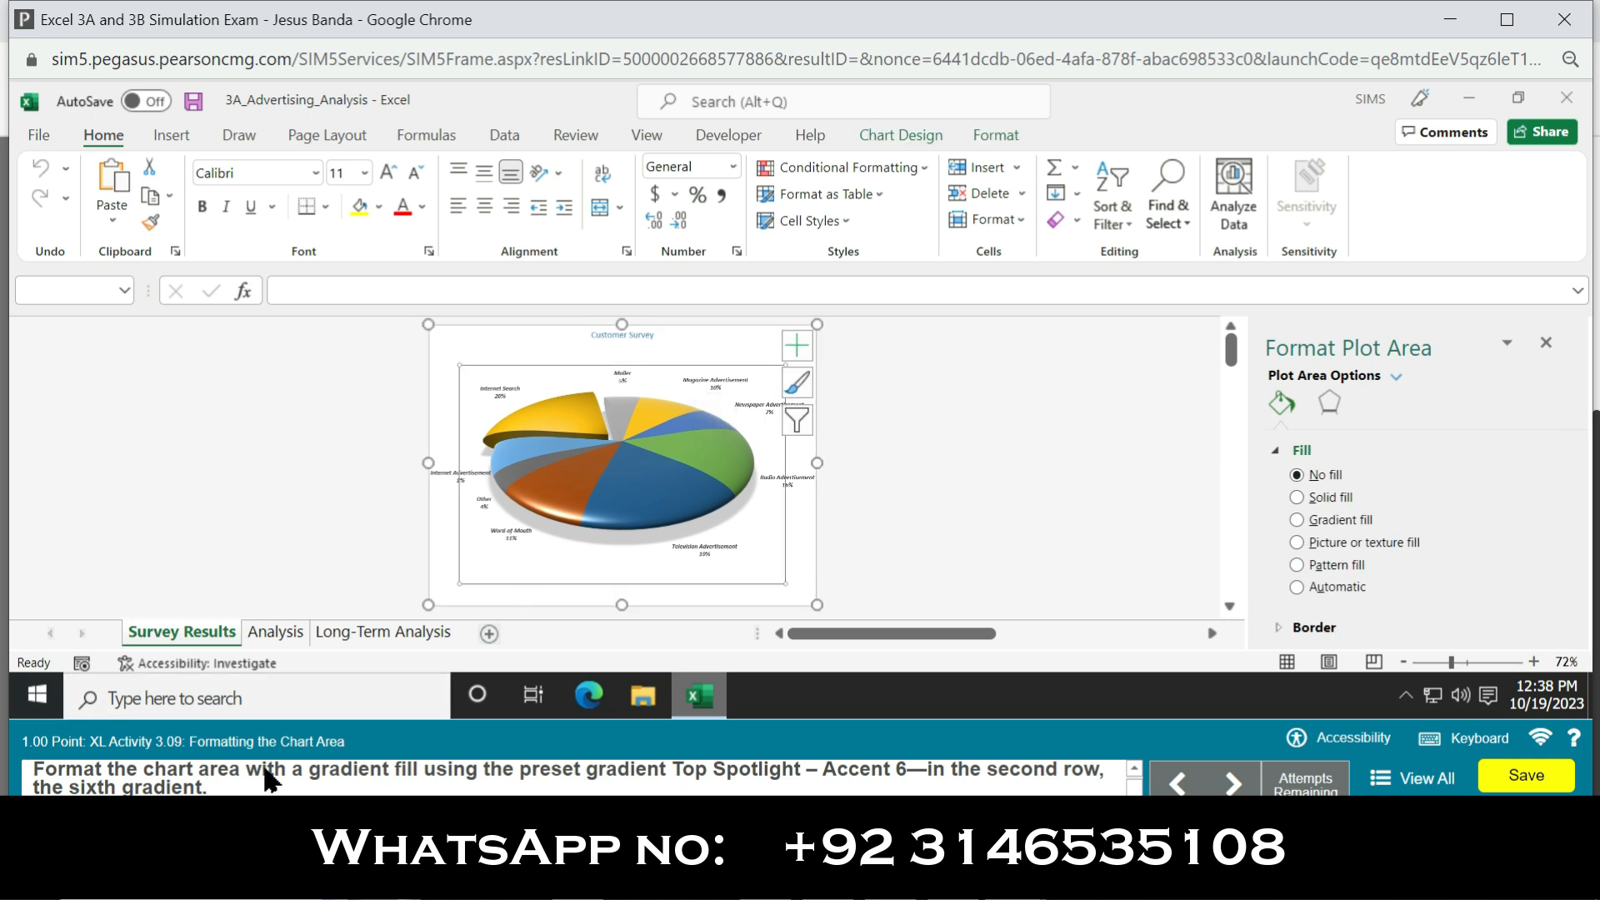
left_click(721, 333)
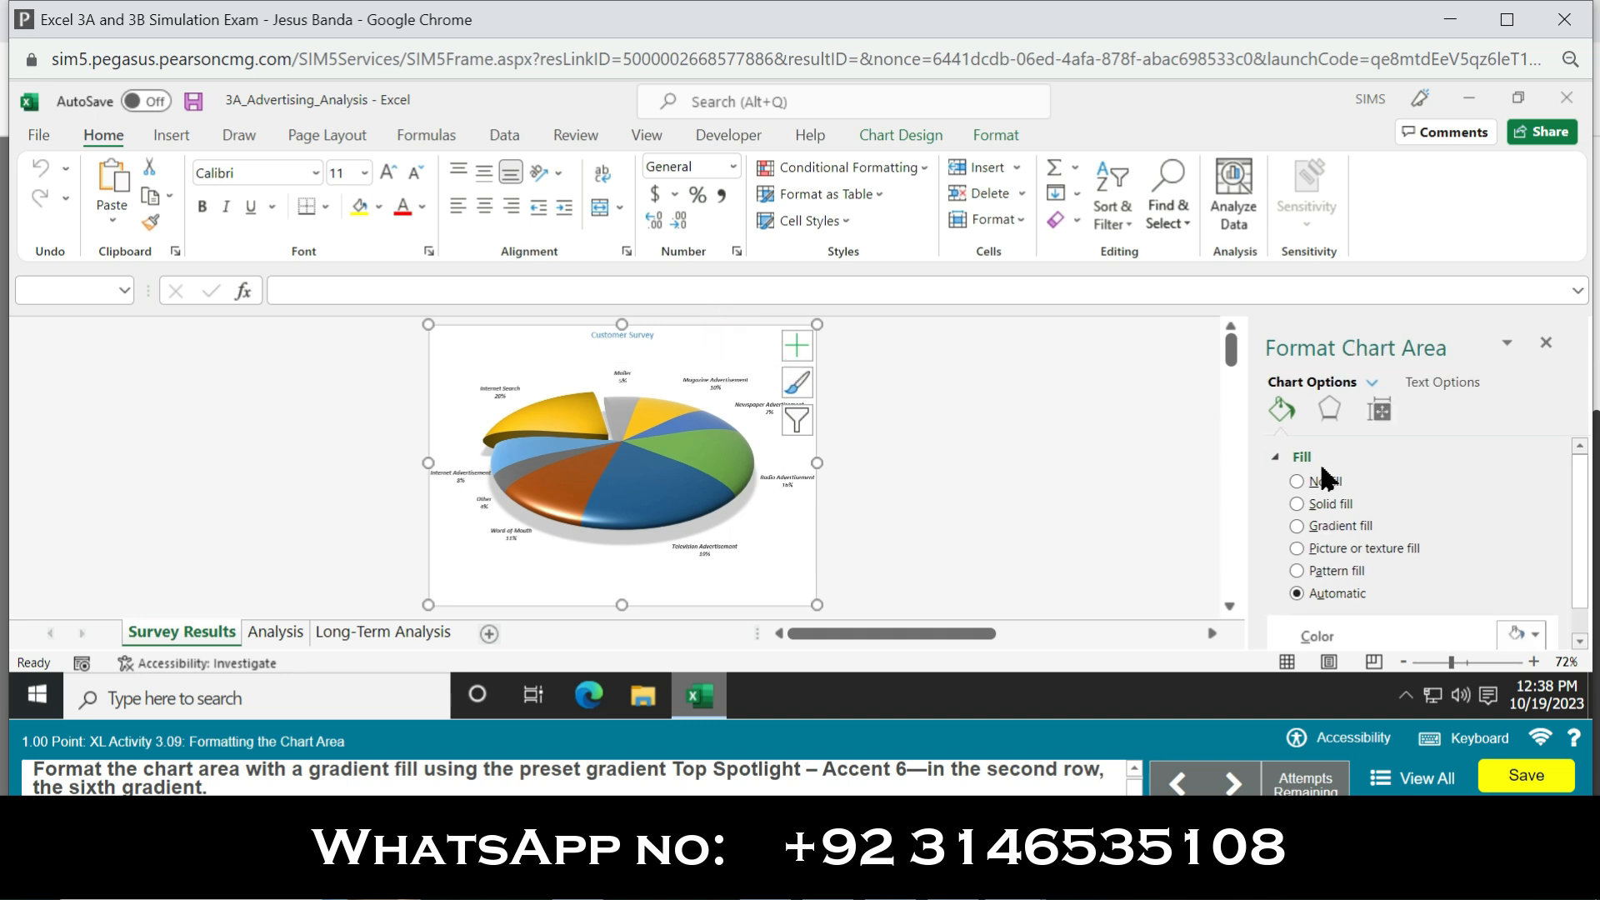
left_click(1296, 525)
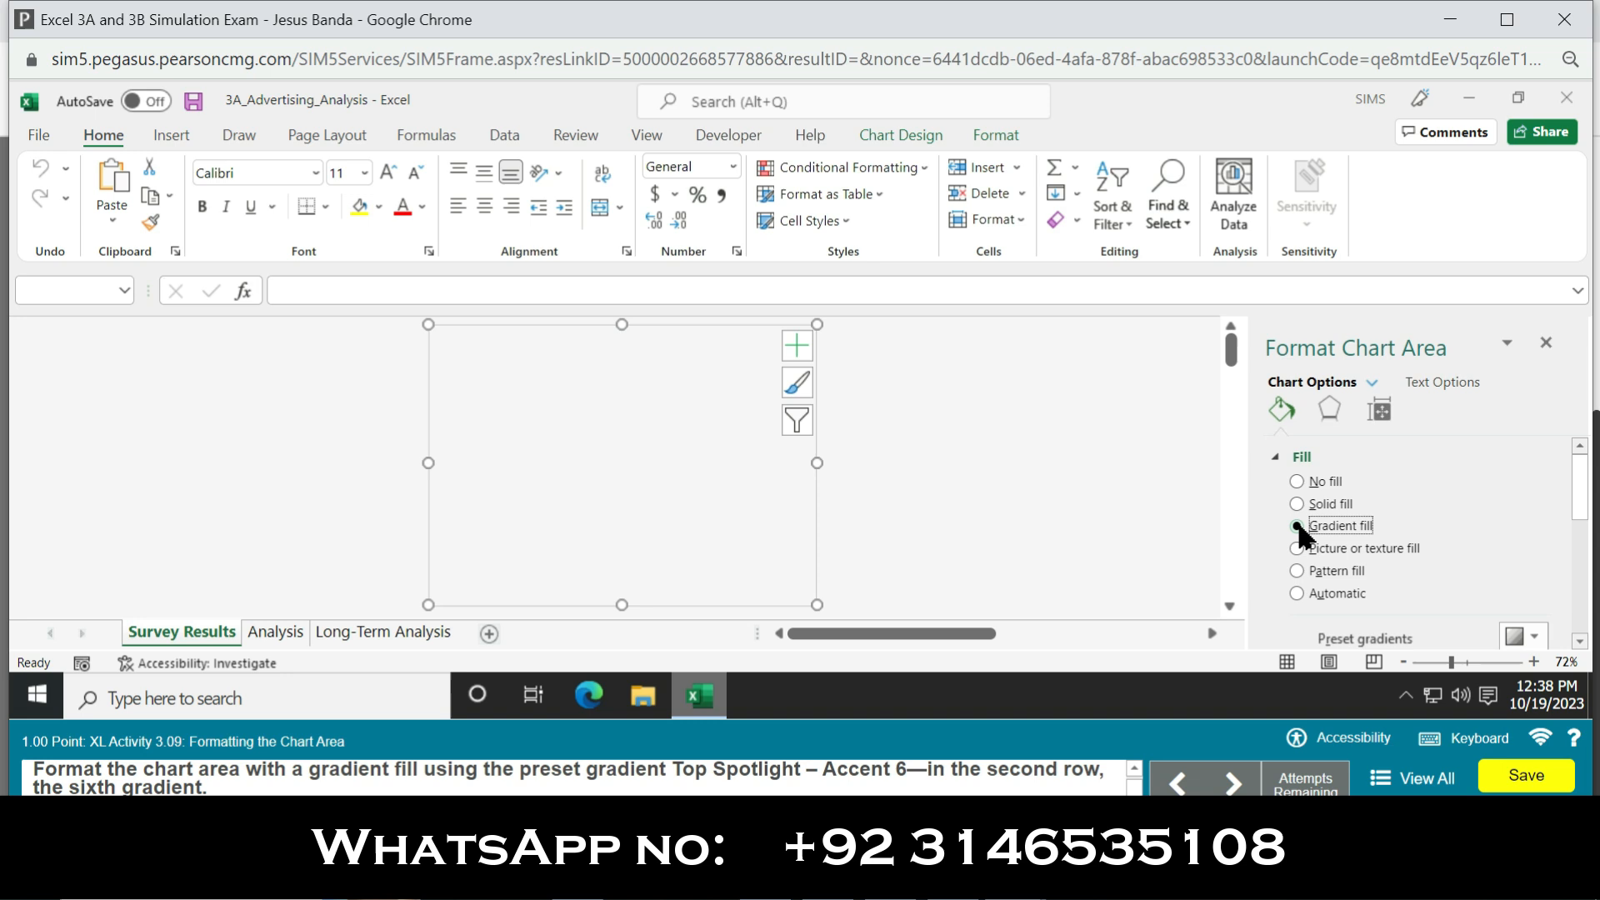
left_click(1525, 637)
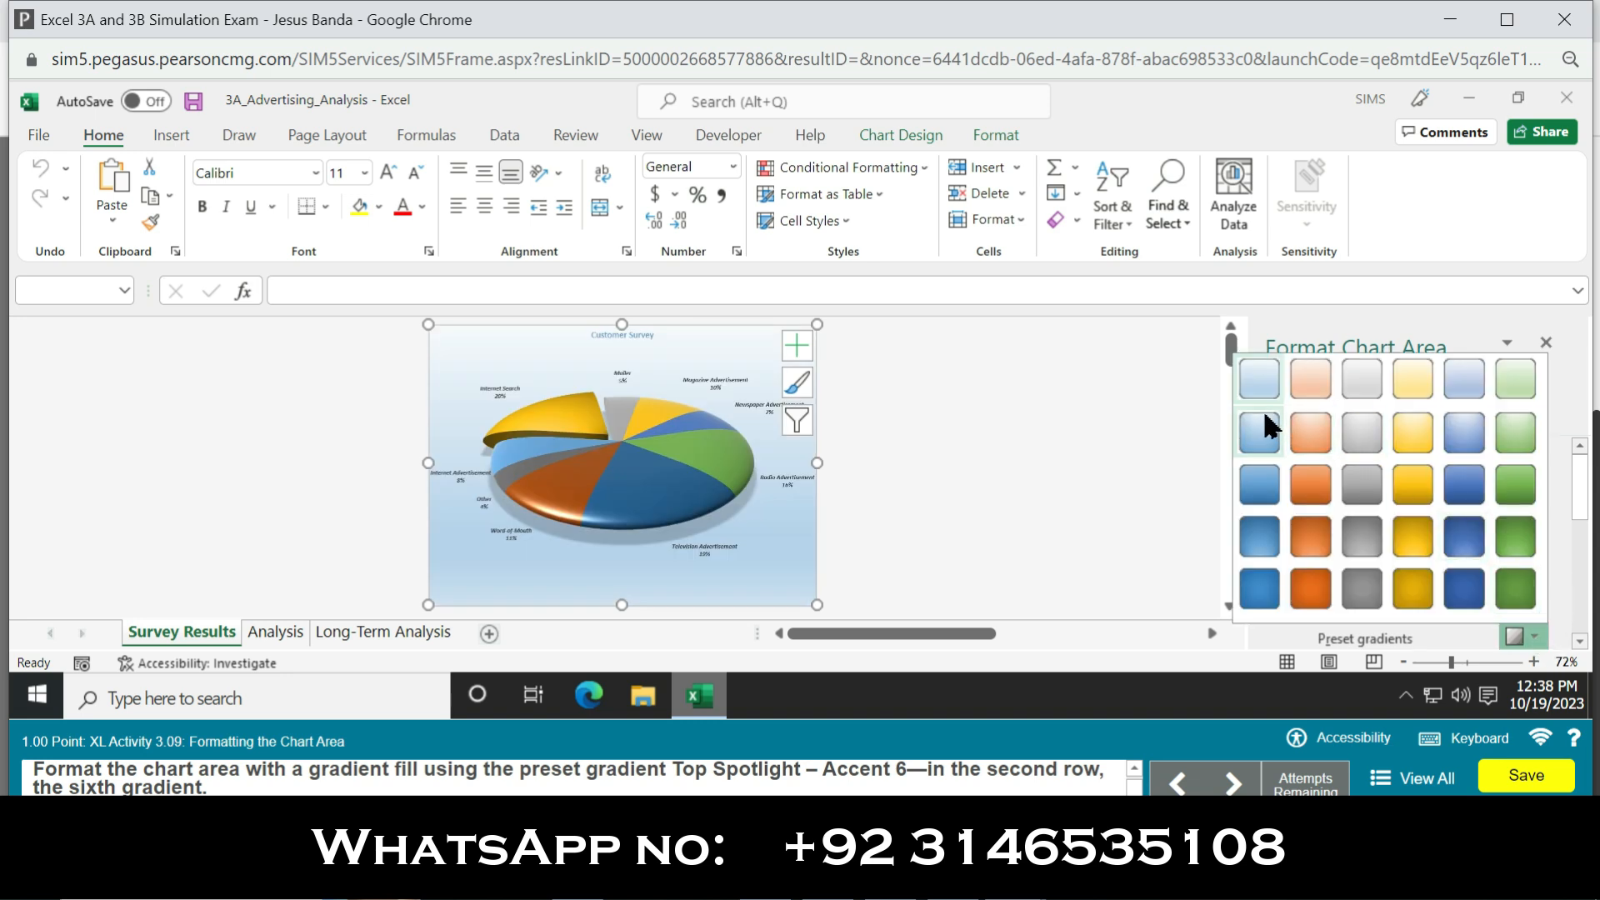
left_click(1515, 432)
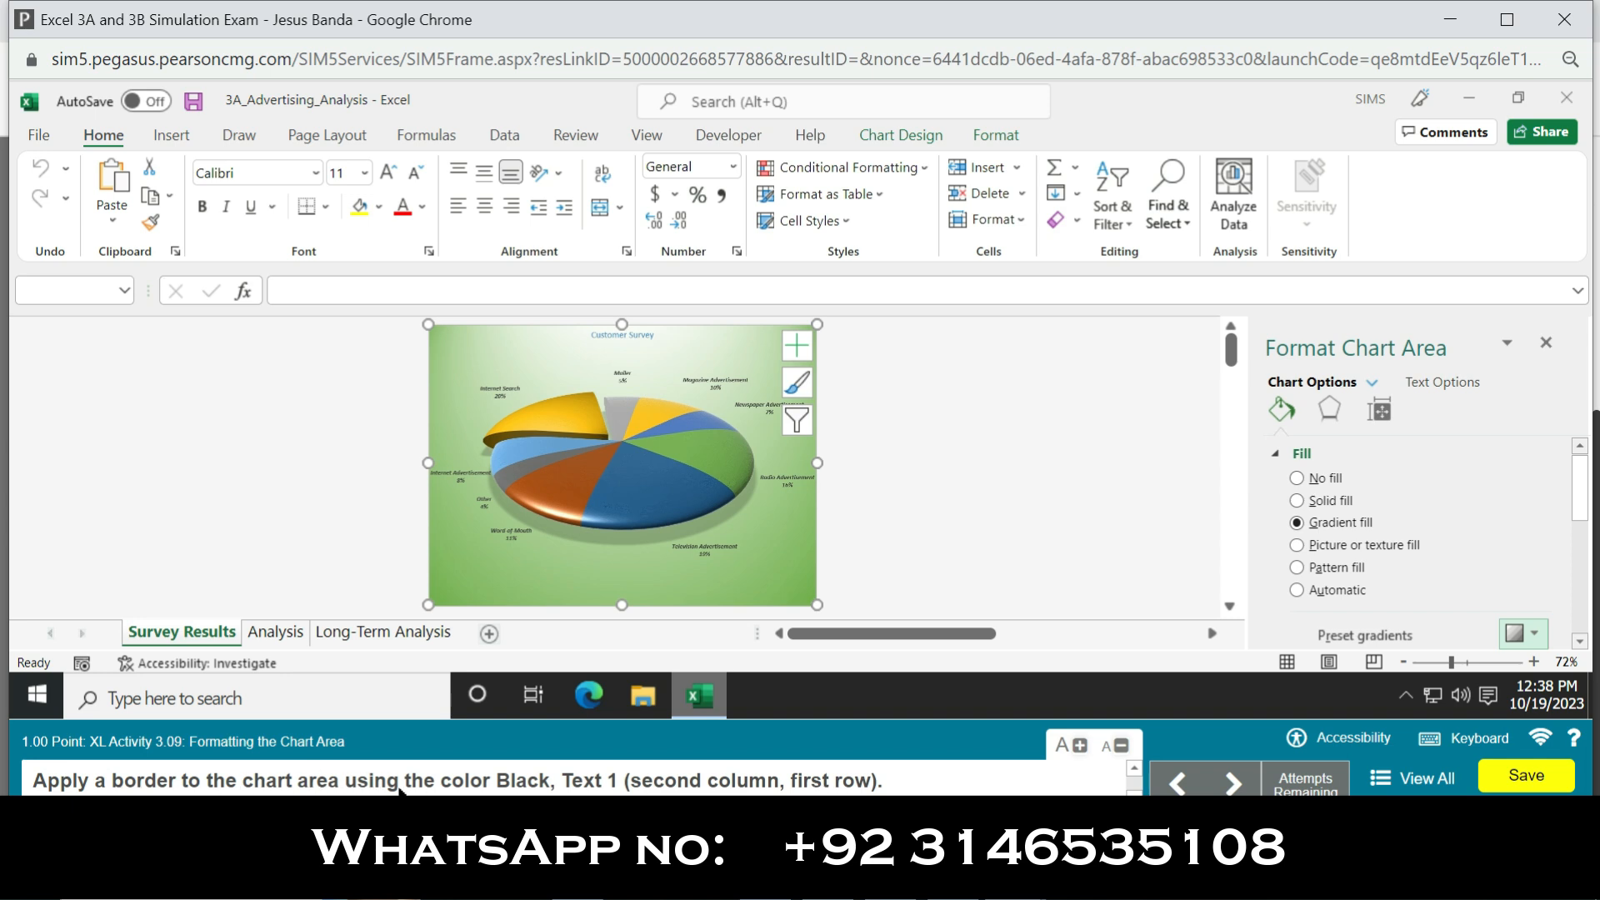
left_click(756, 370)
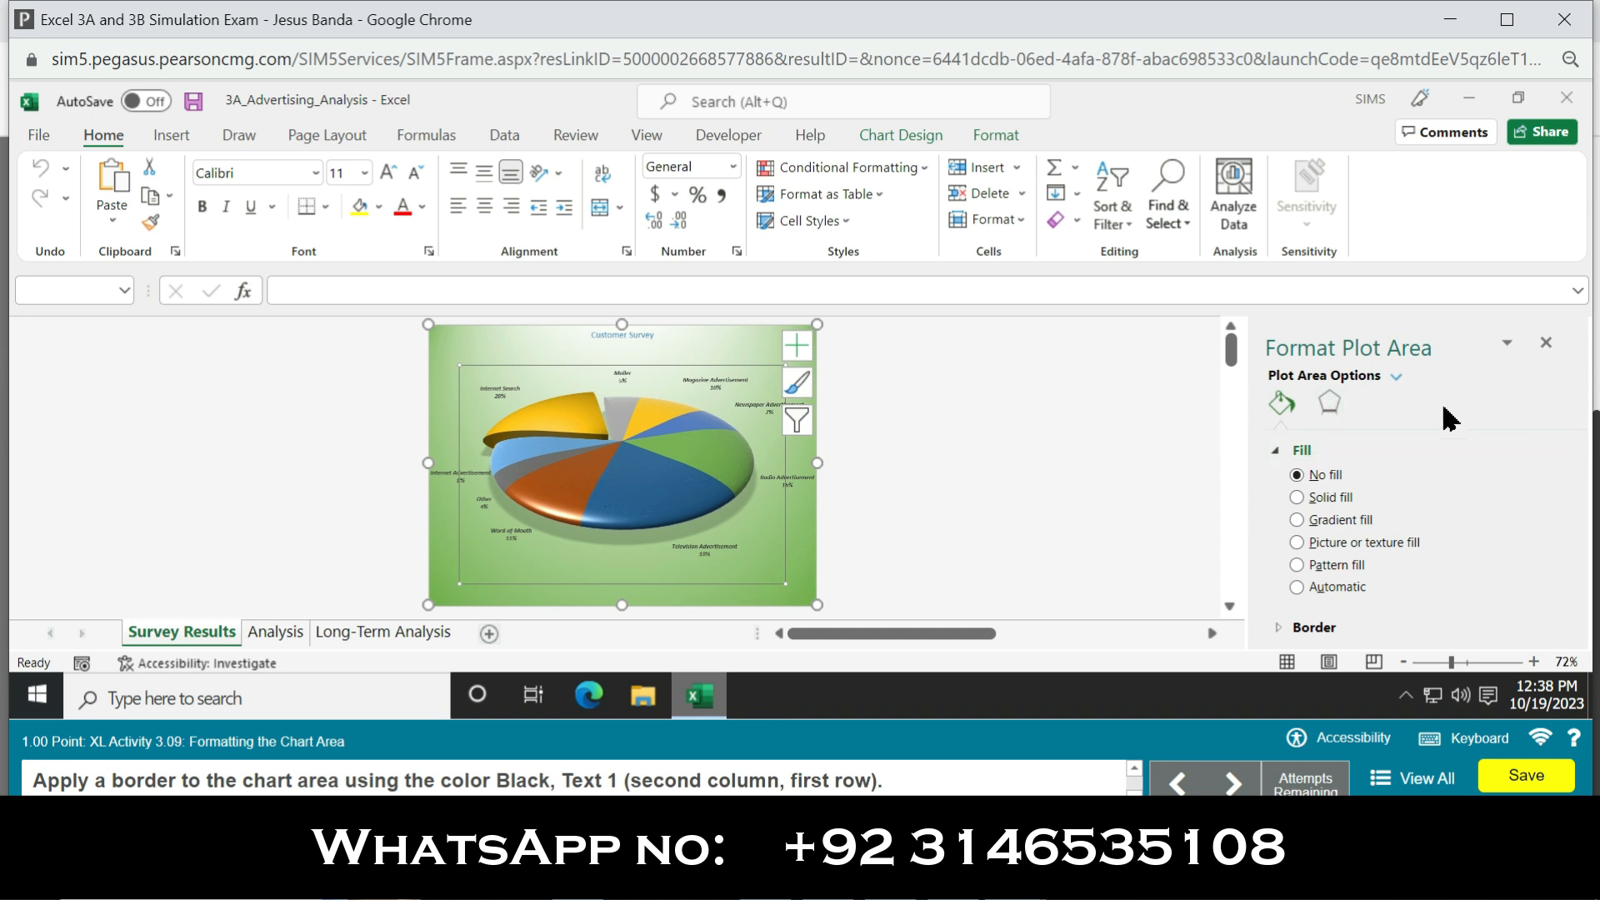
left_click(1326, 408)
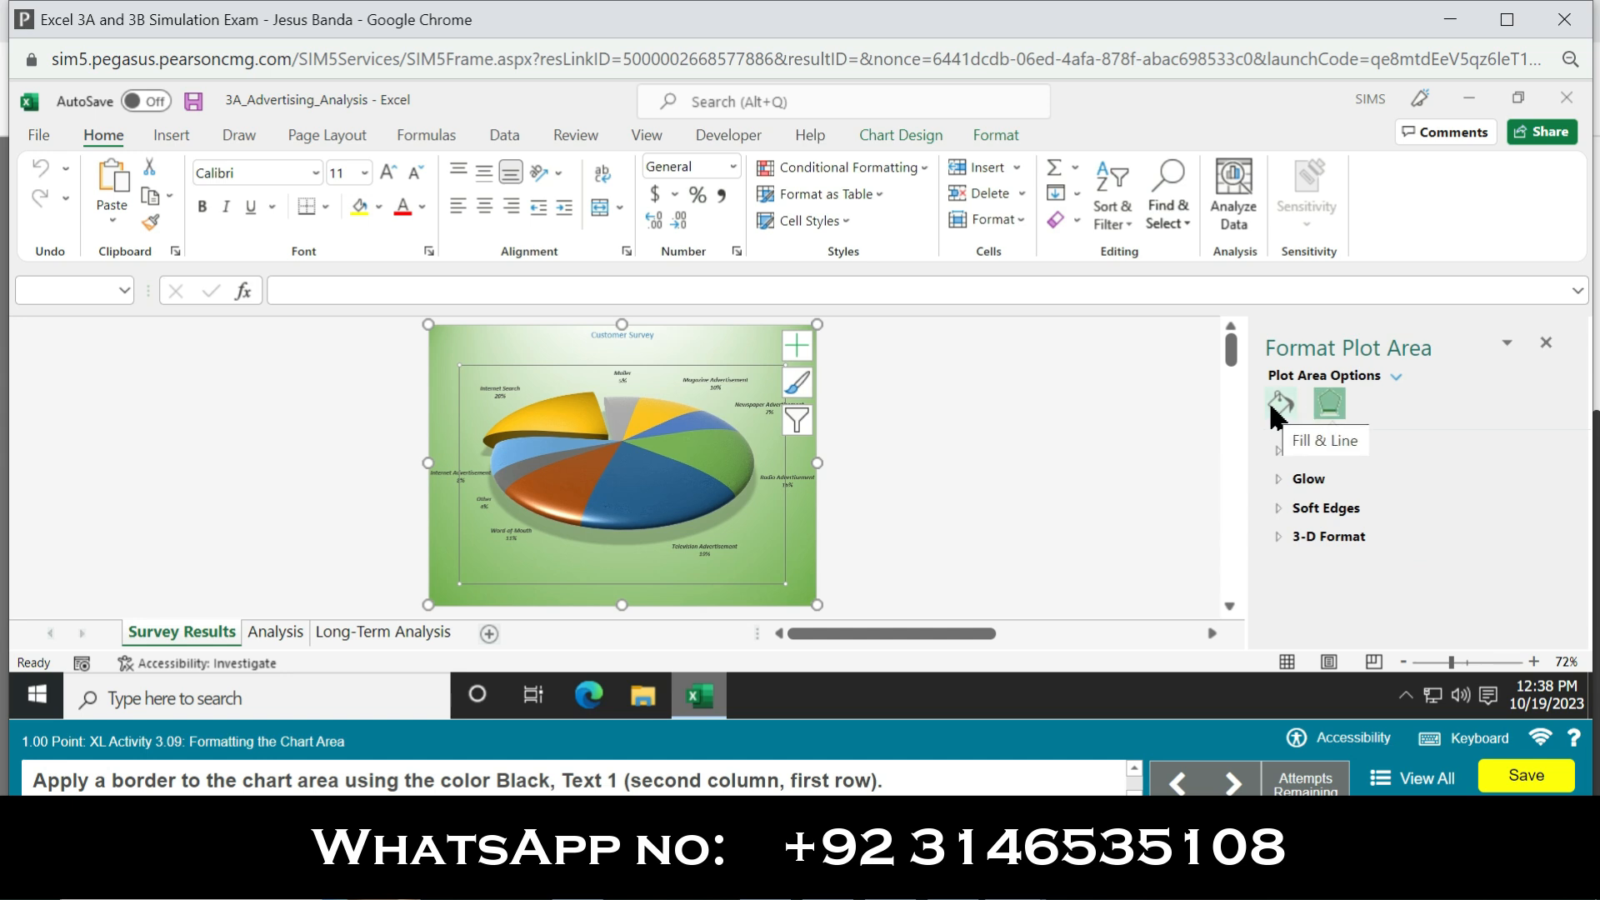
left_click(1279, 406)
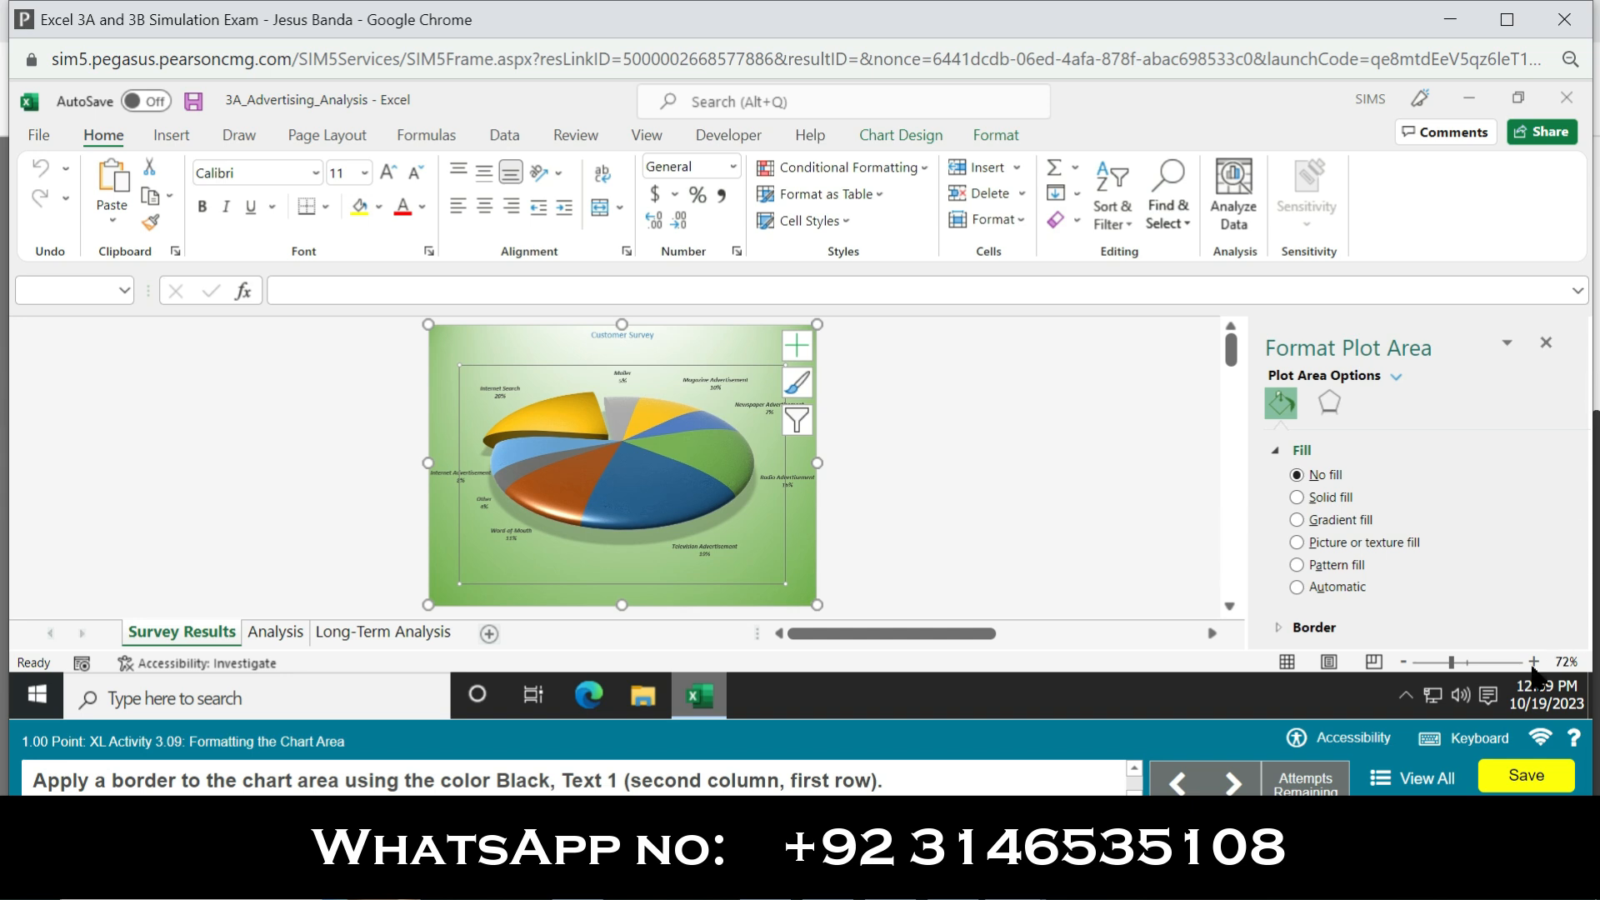
left_click(1325, 627)
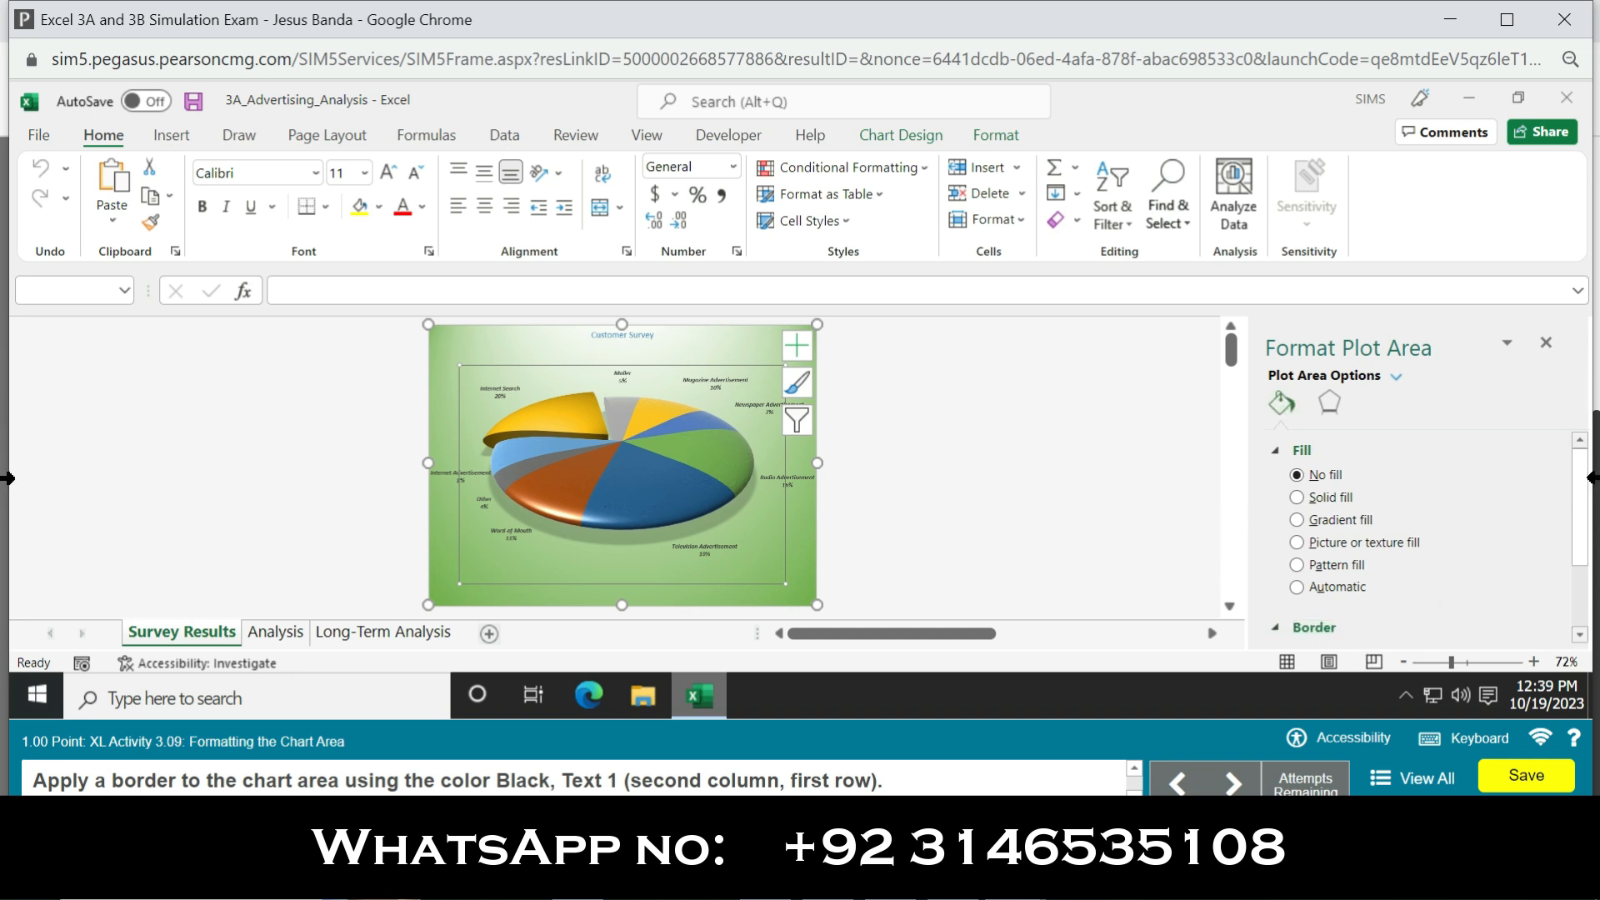
scroll(1579, 500, "down", 3)
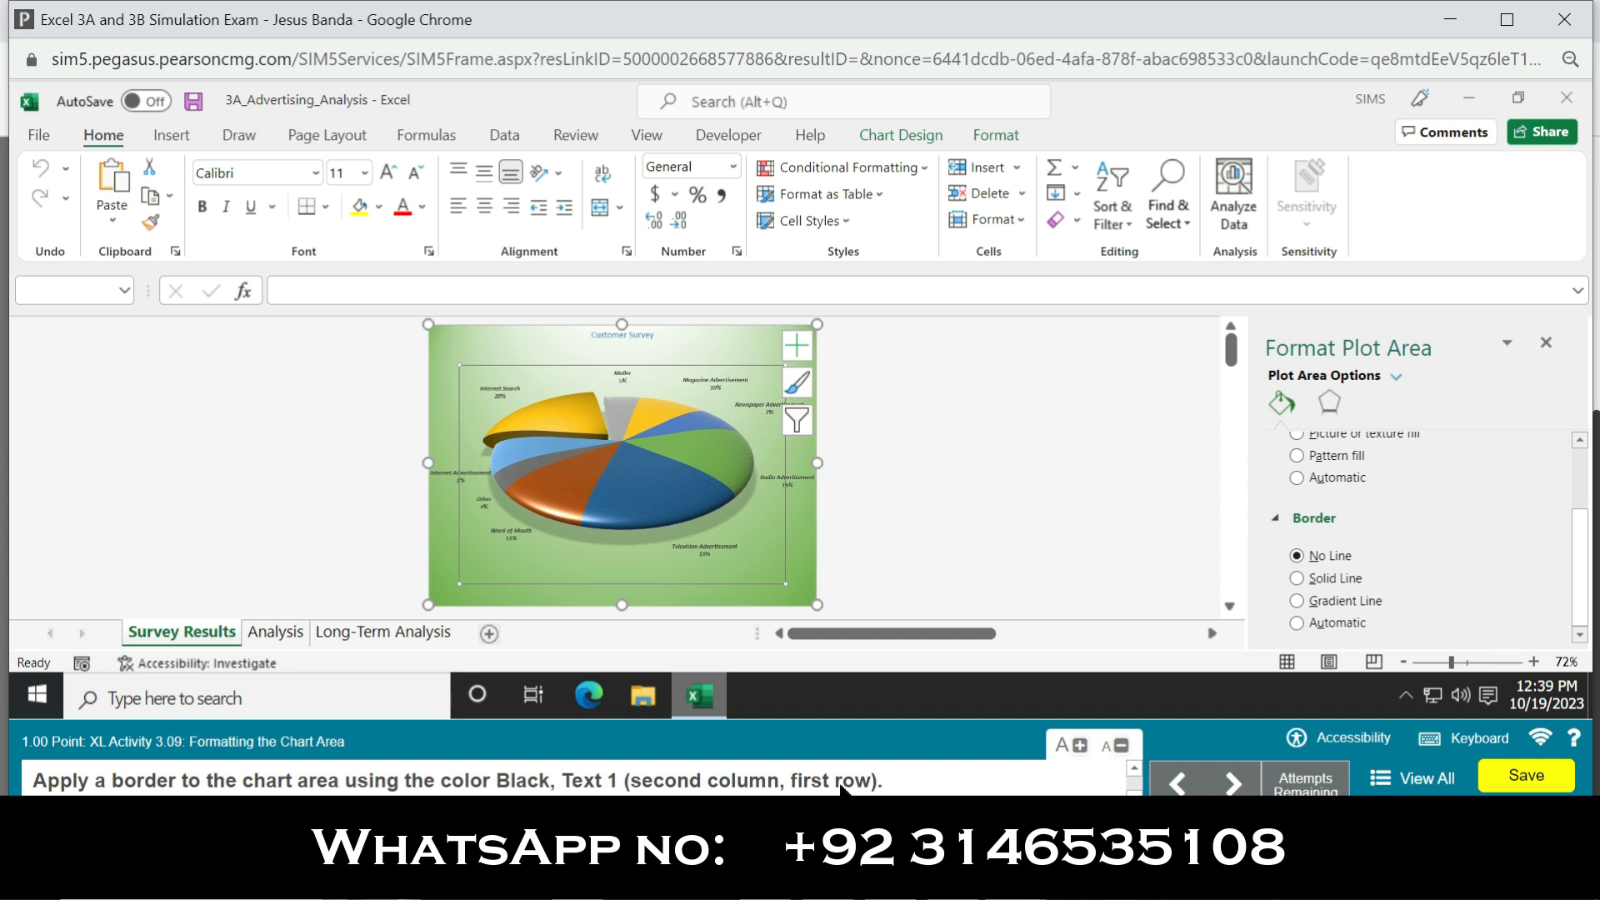
Step: Try to apply the second theme color in the first row, black, to the plot area with Fill Color
left_click(381, 206)
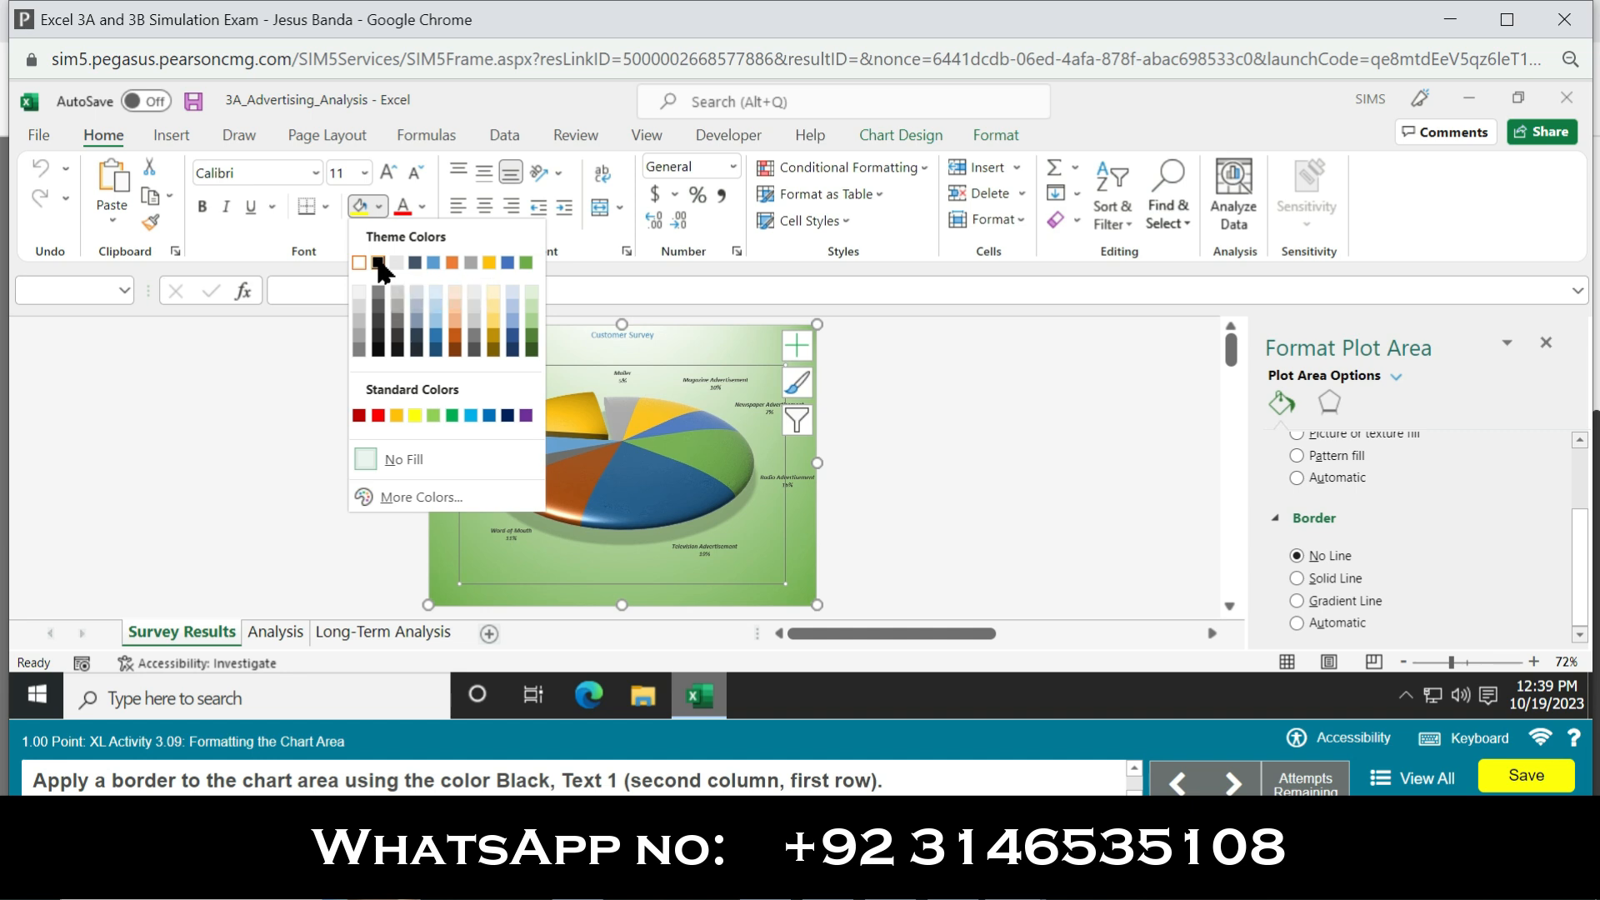
left_click(379, 263)
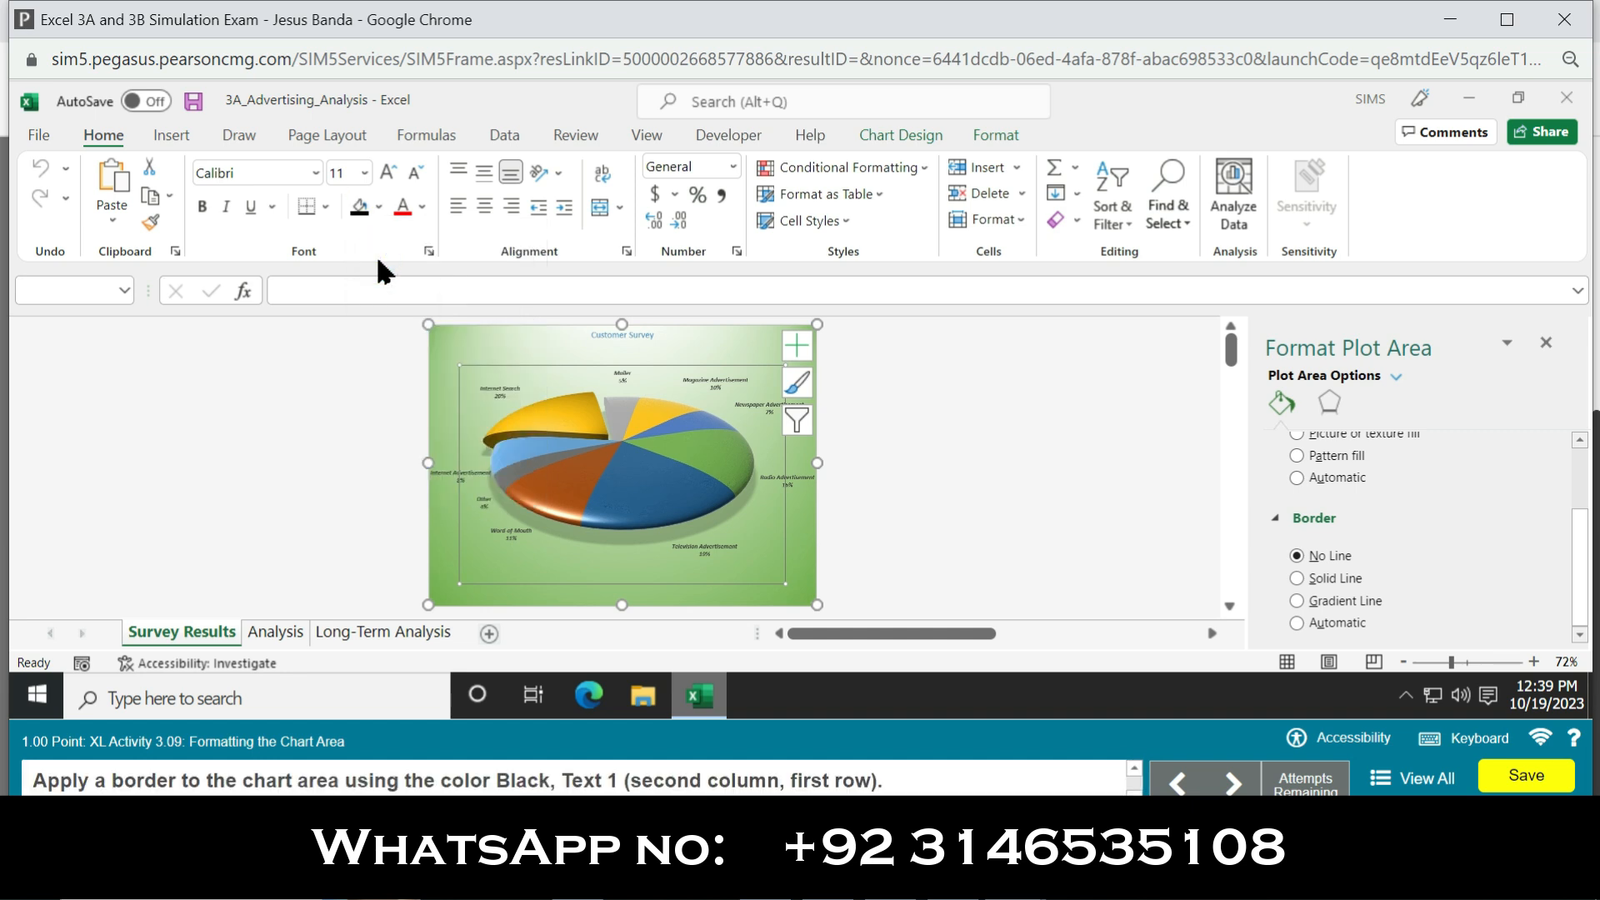
left_click(380, 206)
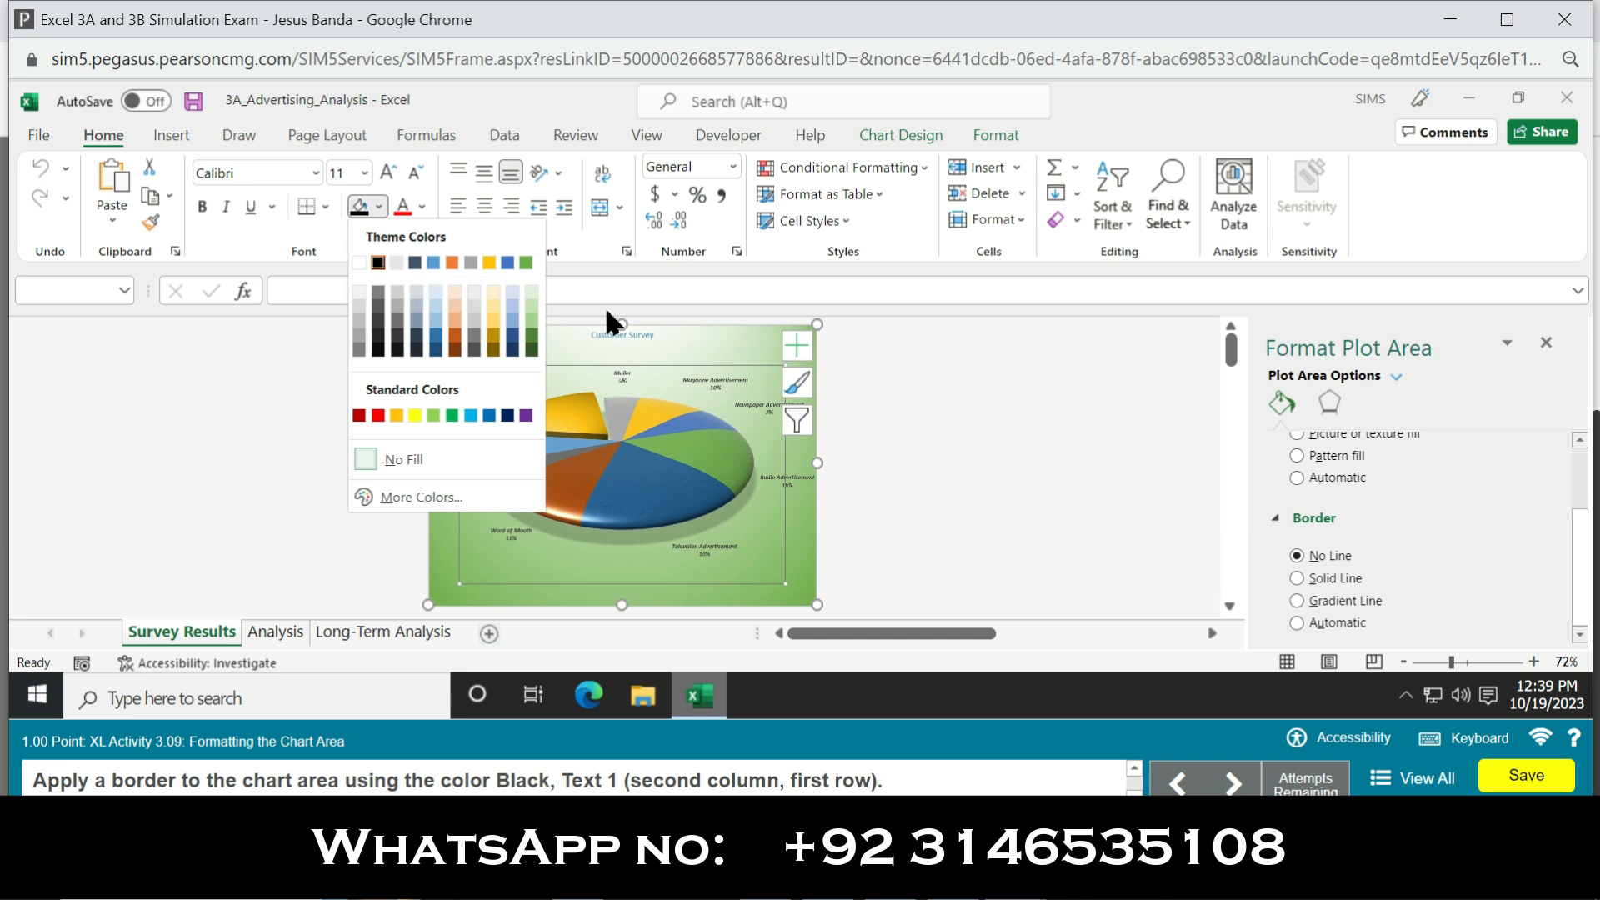
left_click(937, 356)
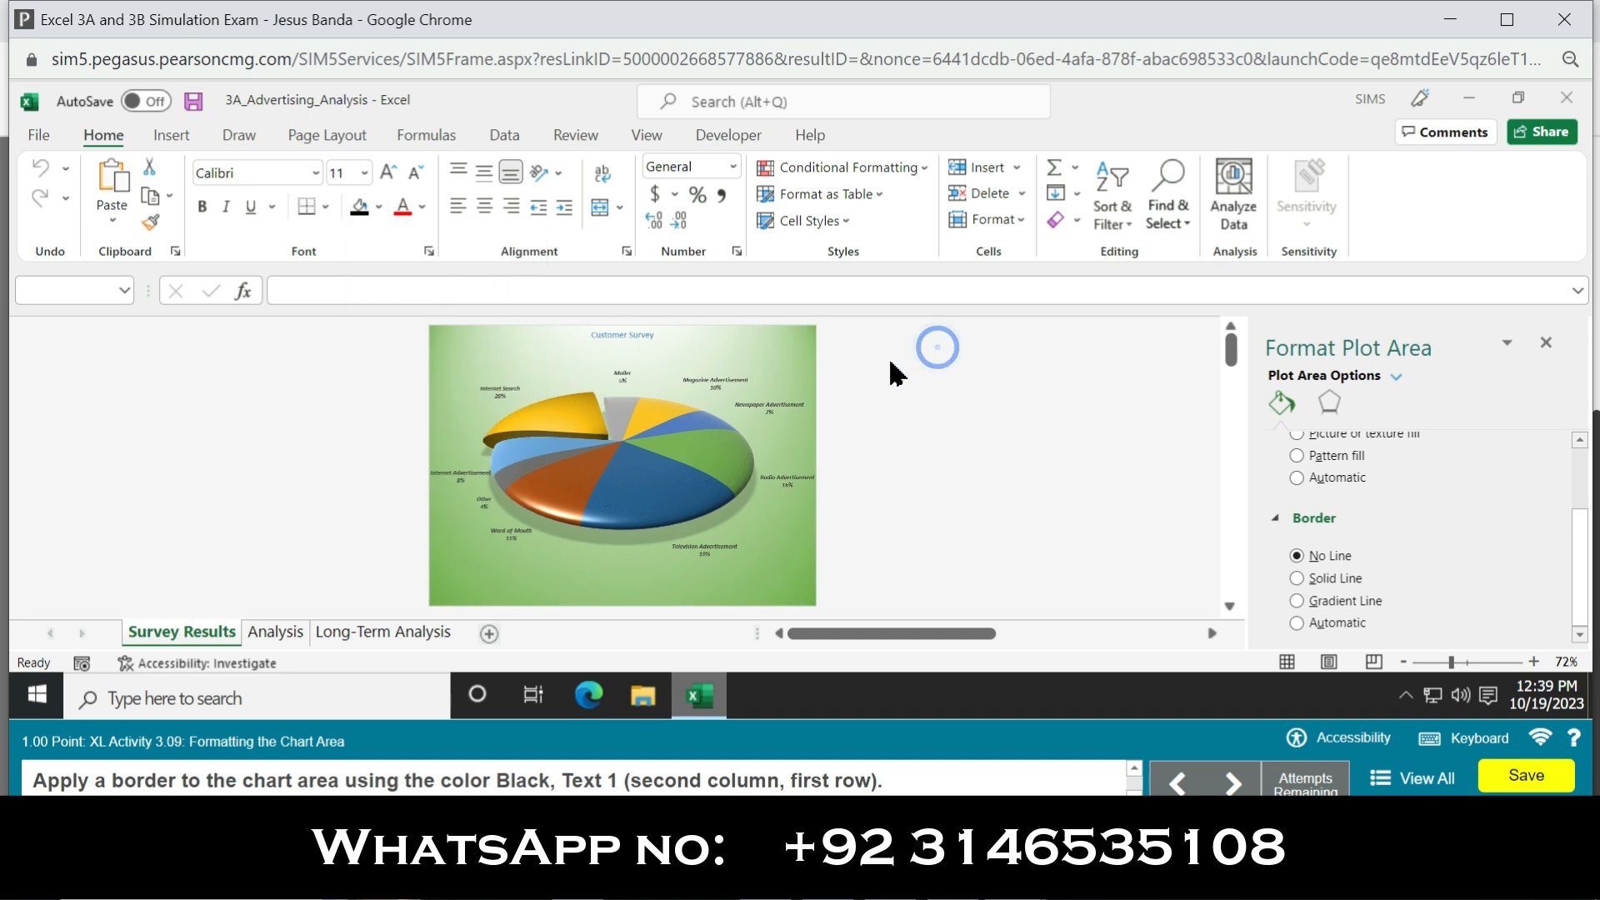
left_click(752, 388)
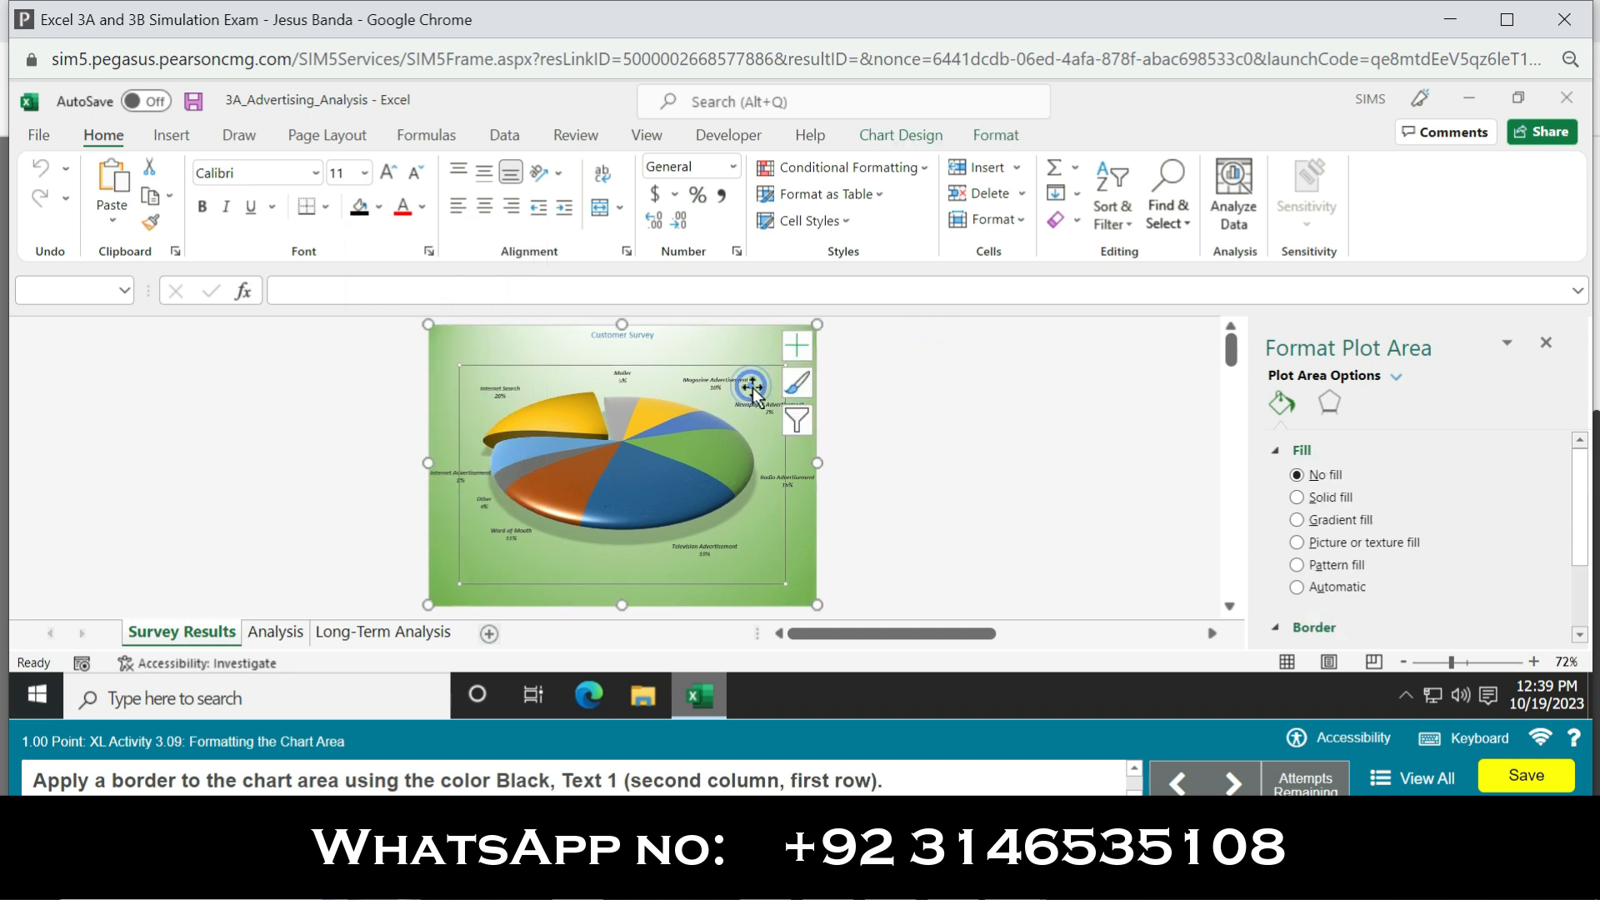
left_click(379, 209)
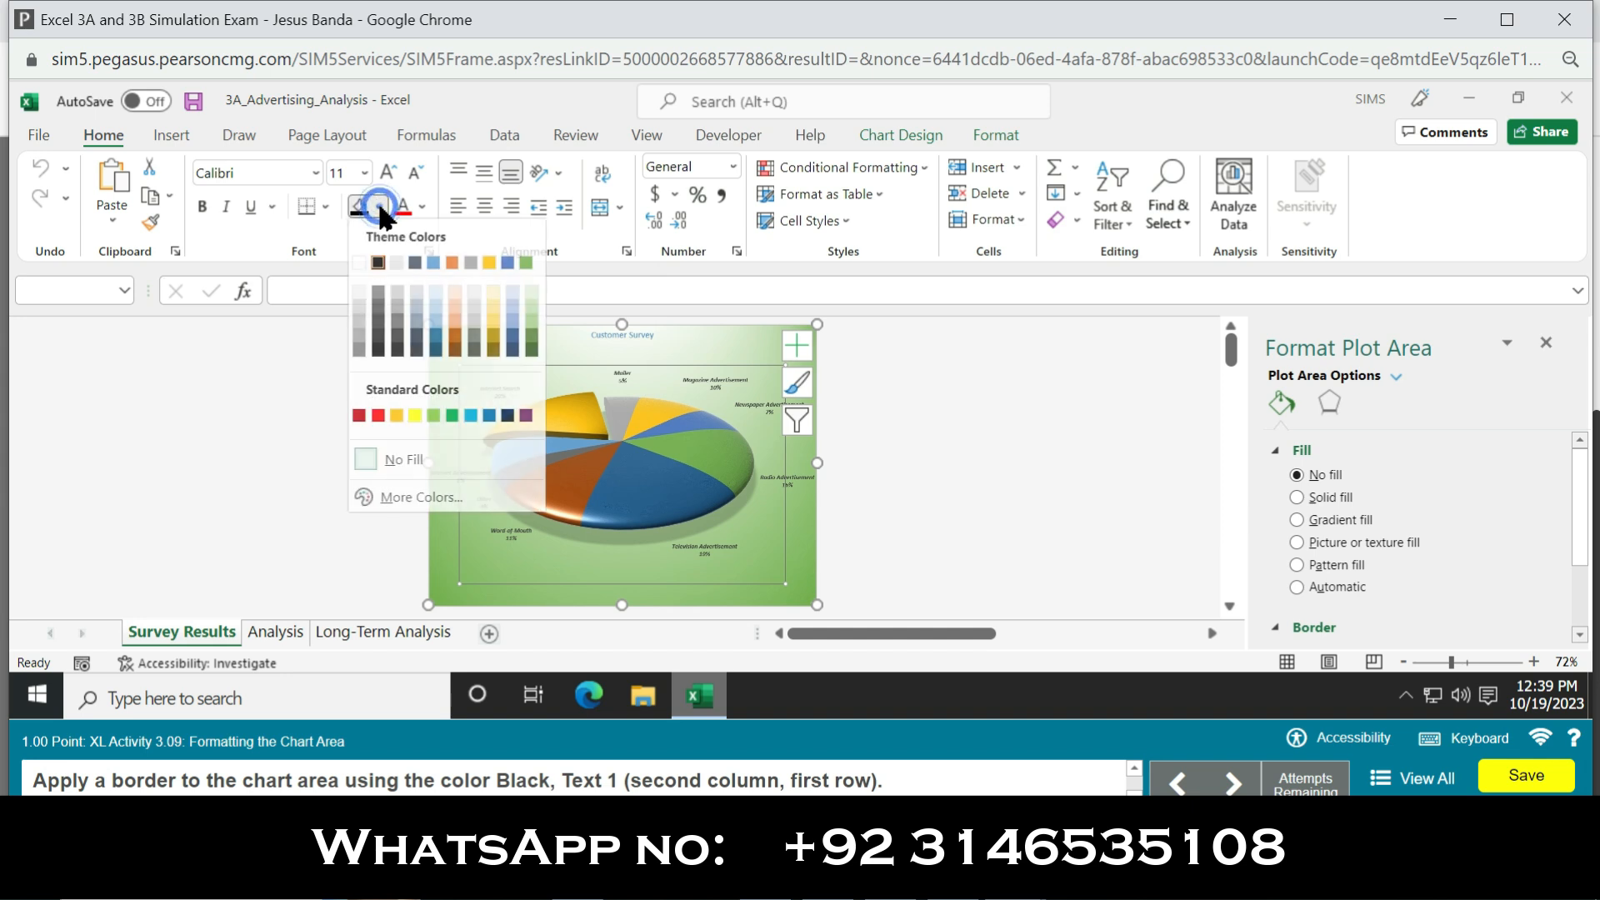
left_click(374, 261)
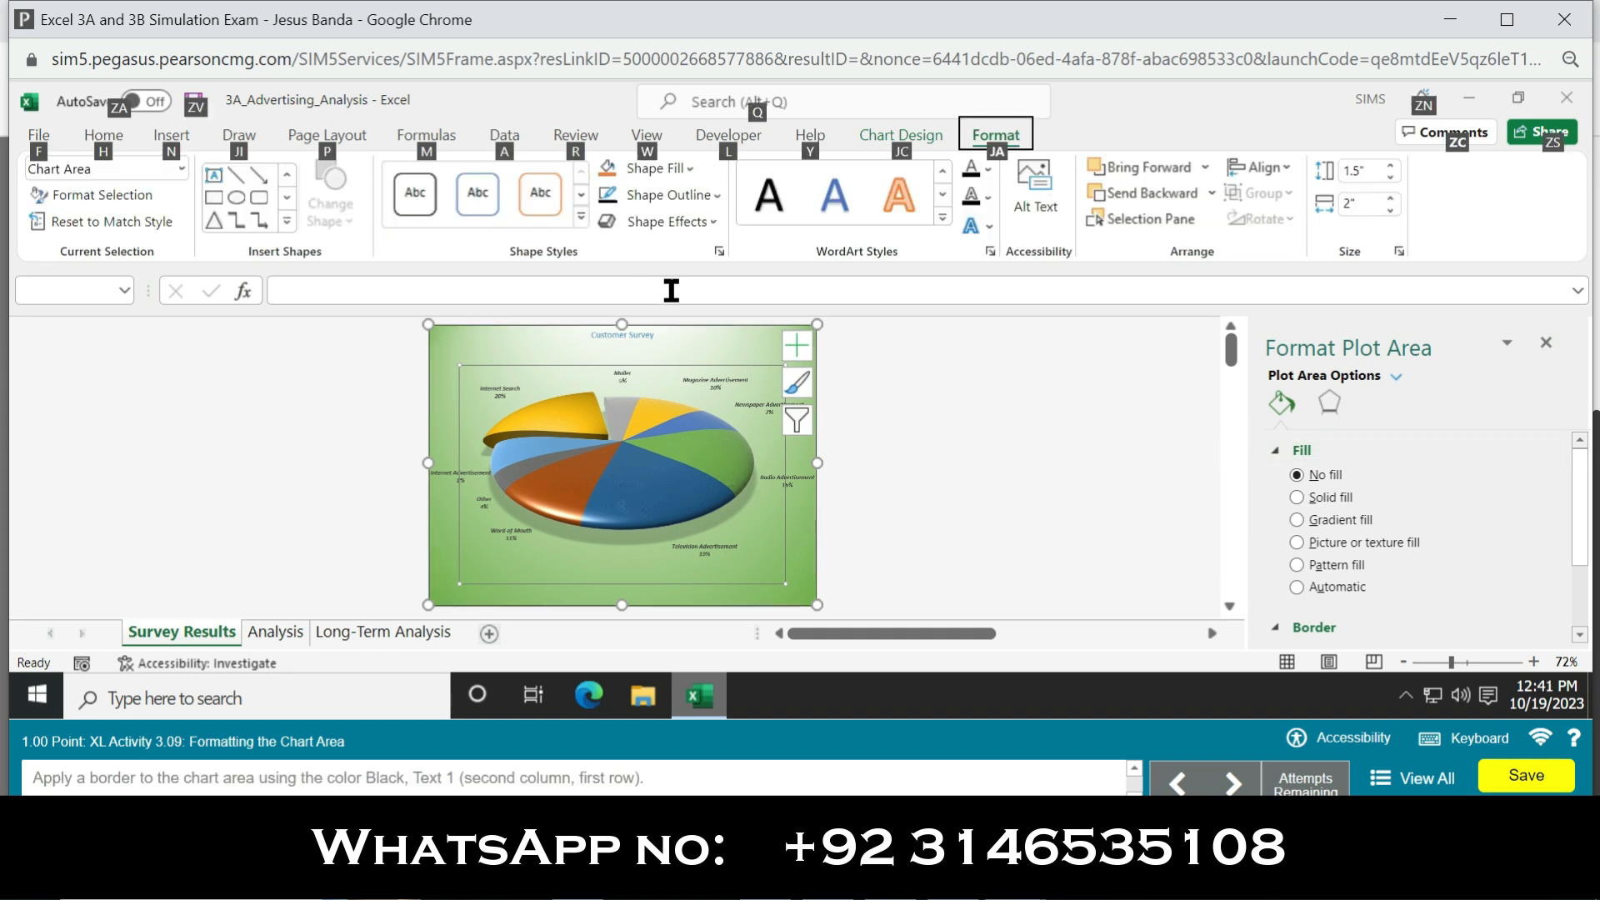
Step: Apply a Black, Text 1 outline to the chart area and close the formatting pane
left_click(751, 377)
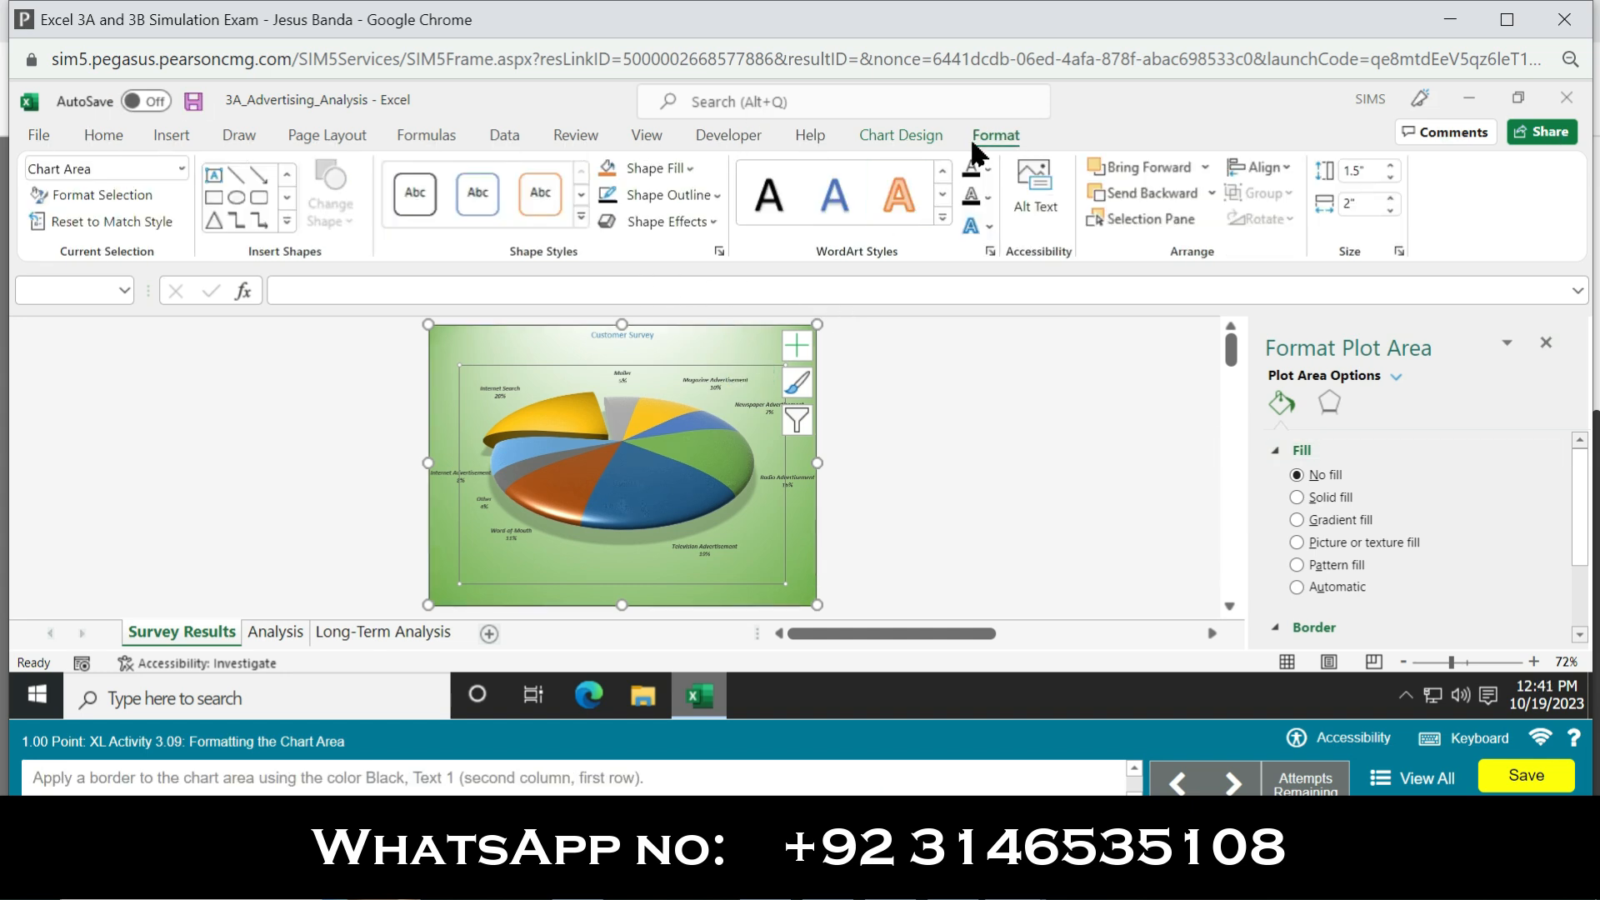
left_click(692, 169)
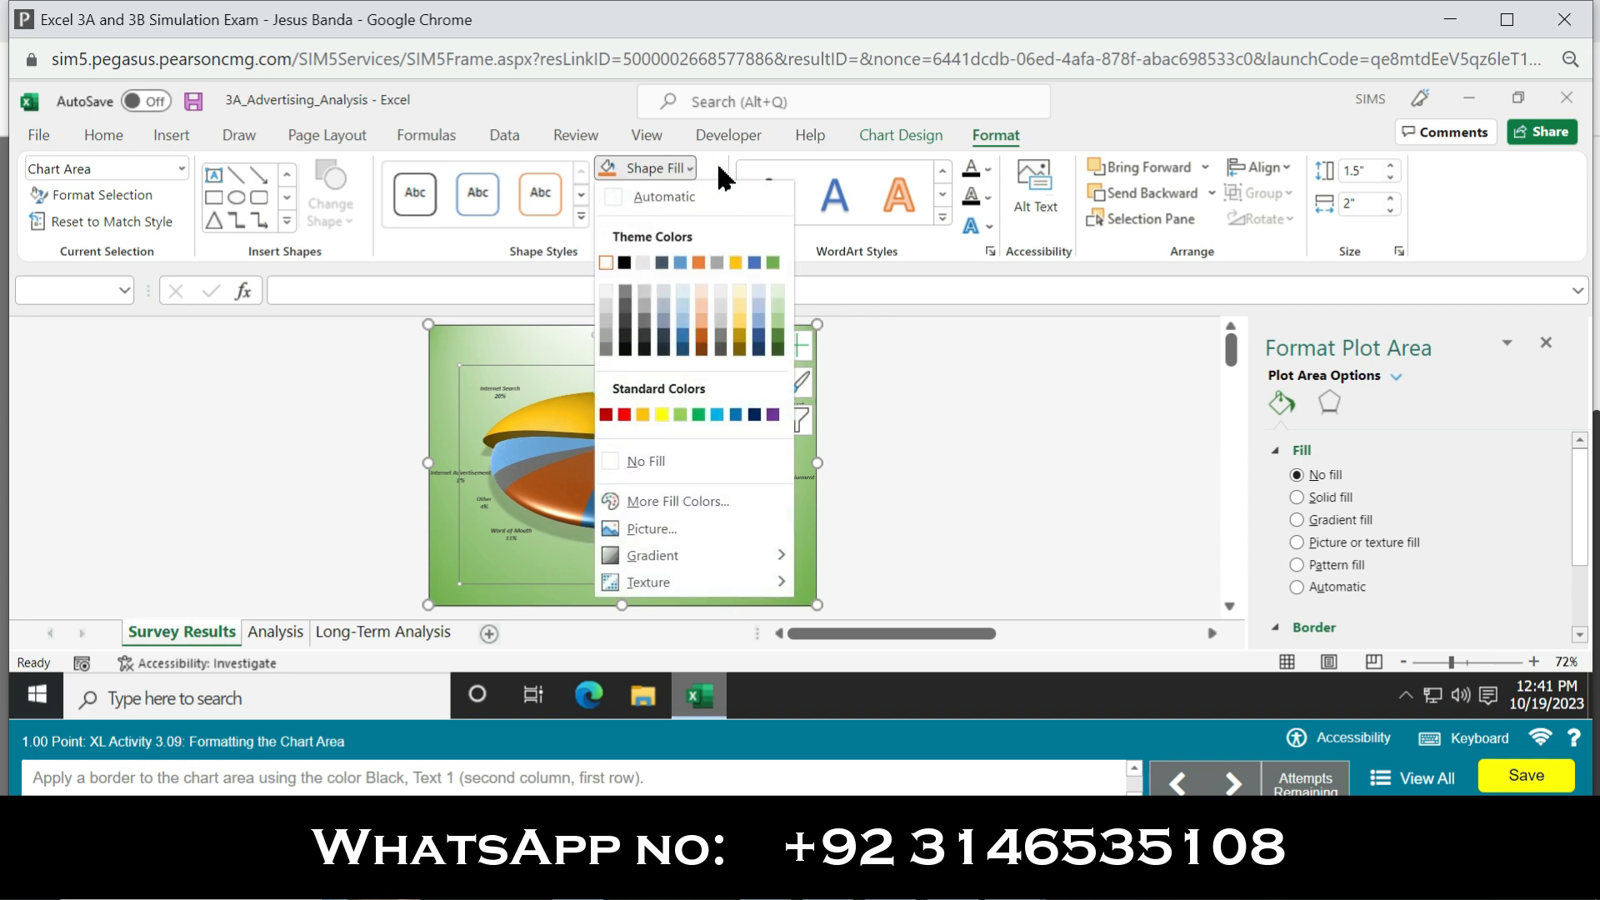
left_click(690, 169)
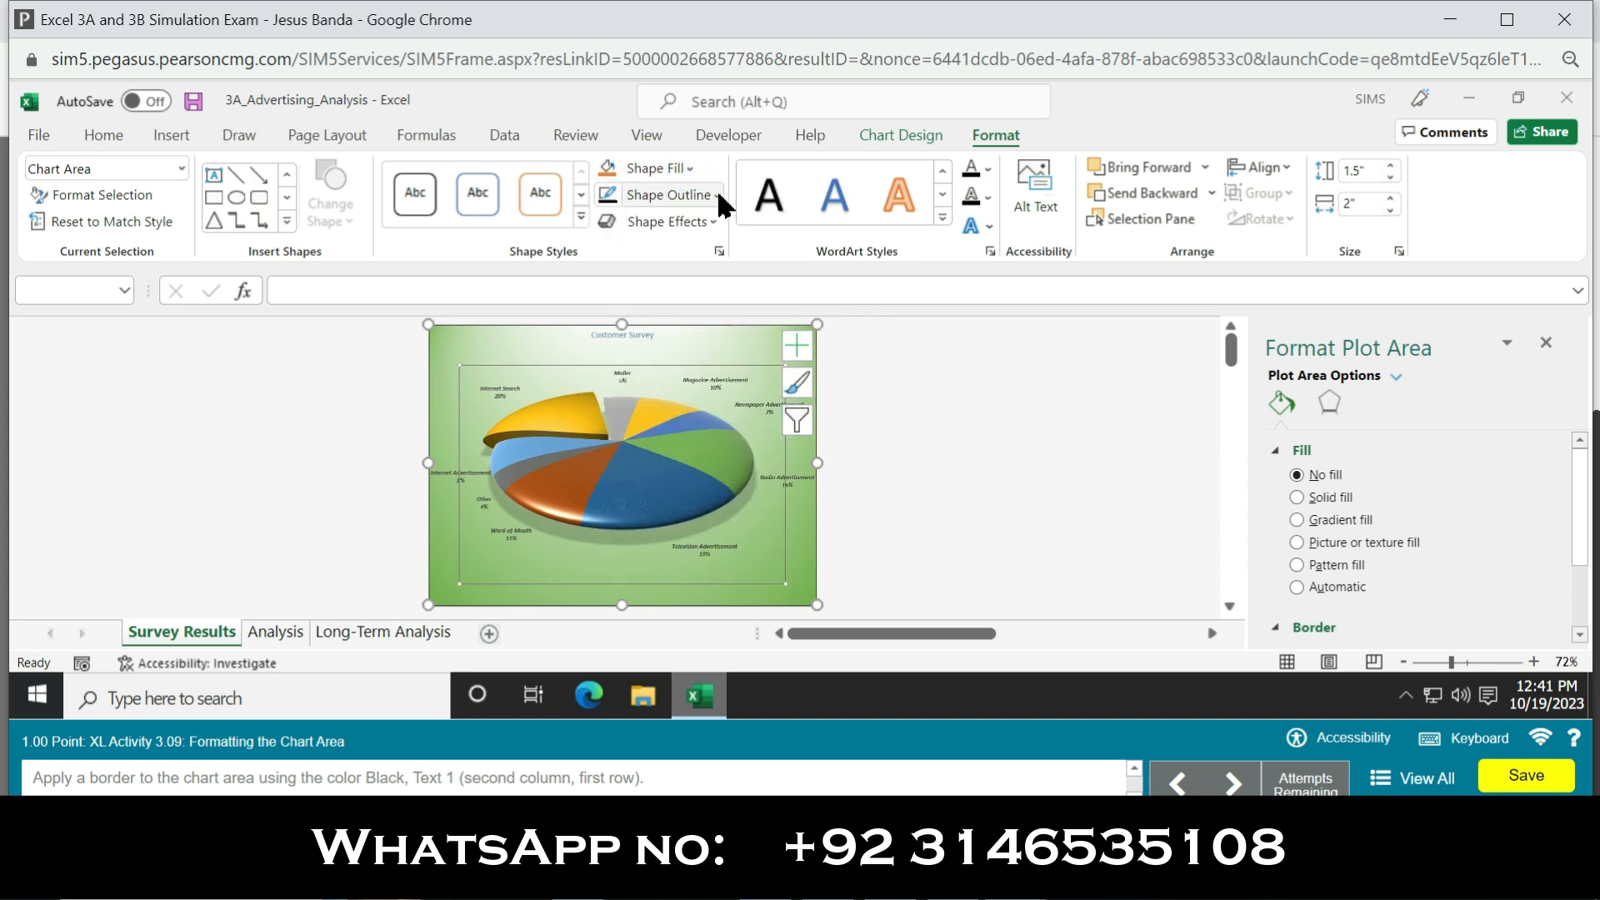
left_click(717, 194)
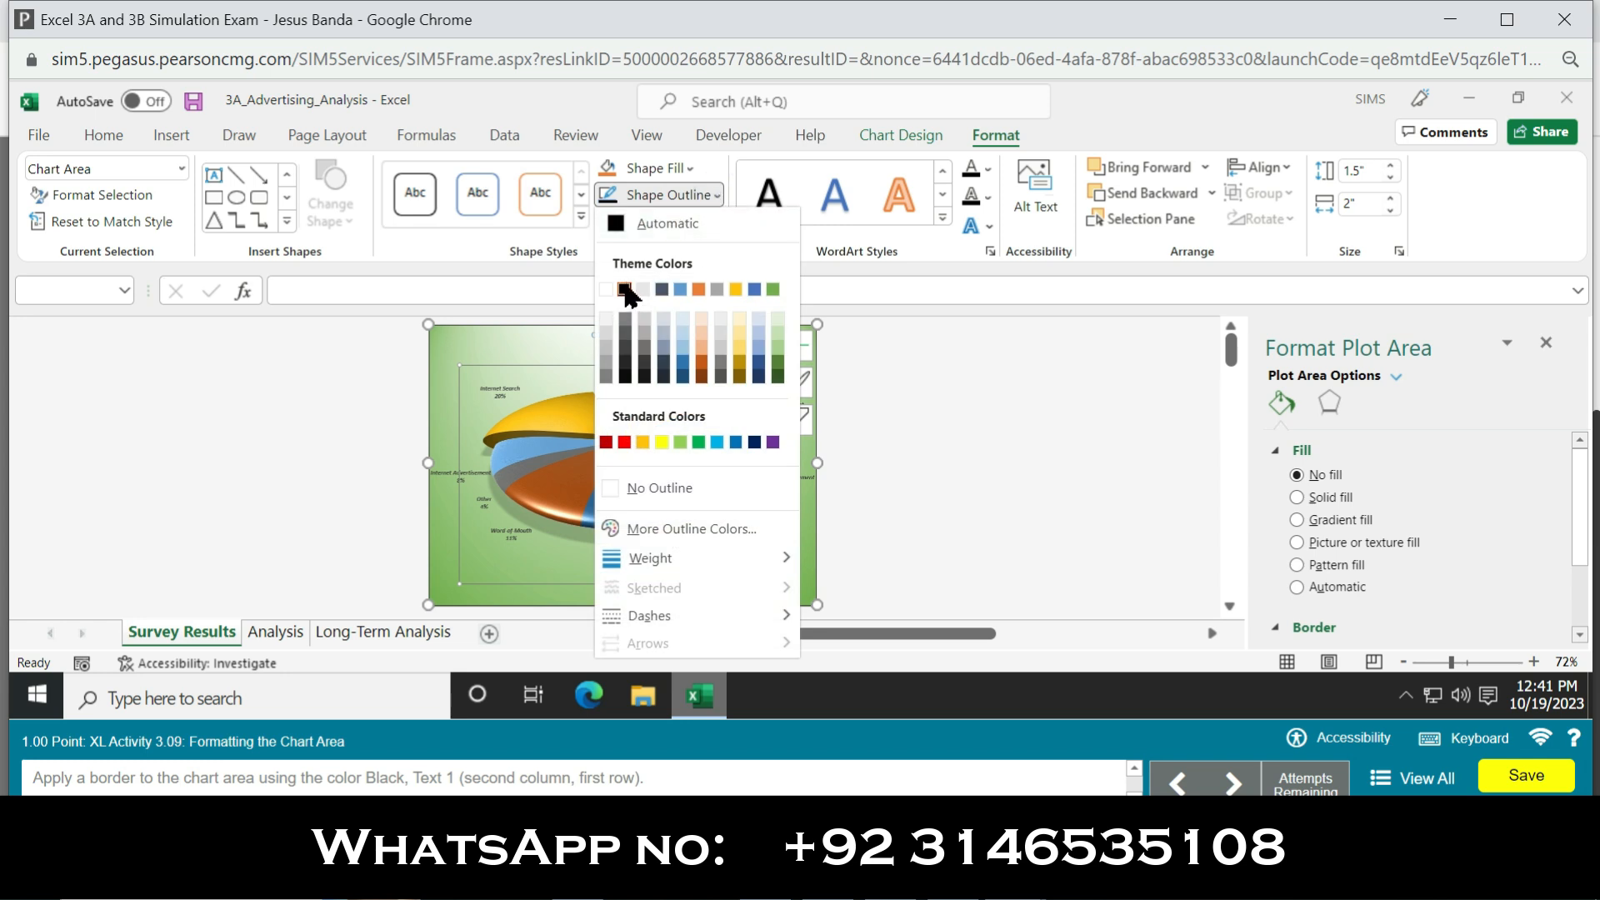
left_click(914, 388)
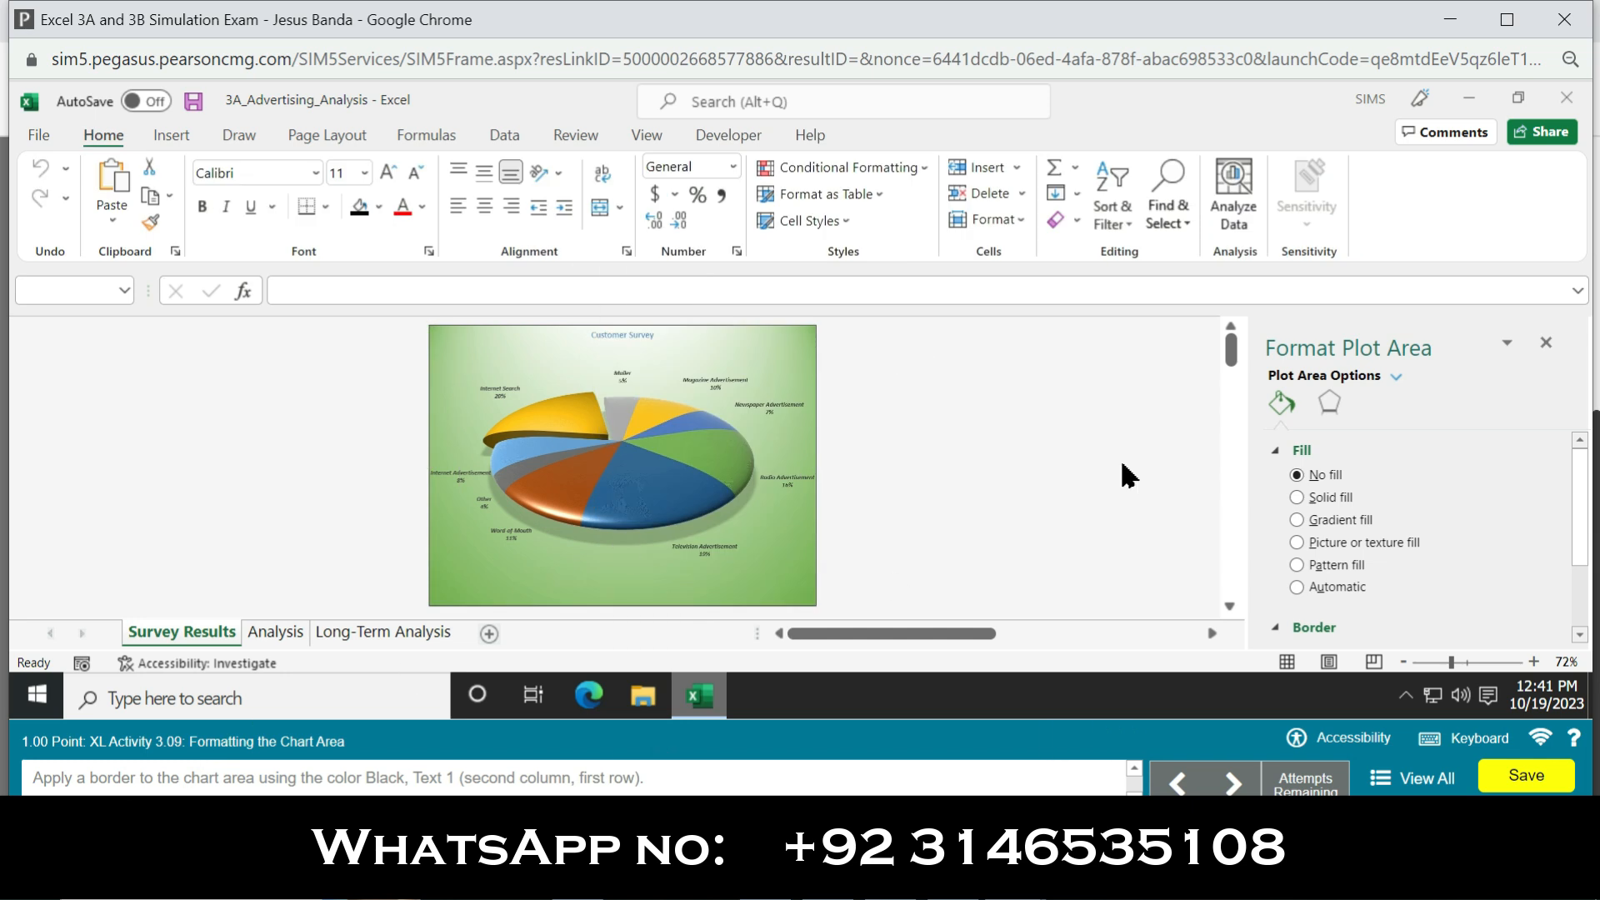
left_click(1546, 343)
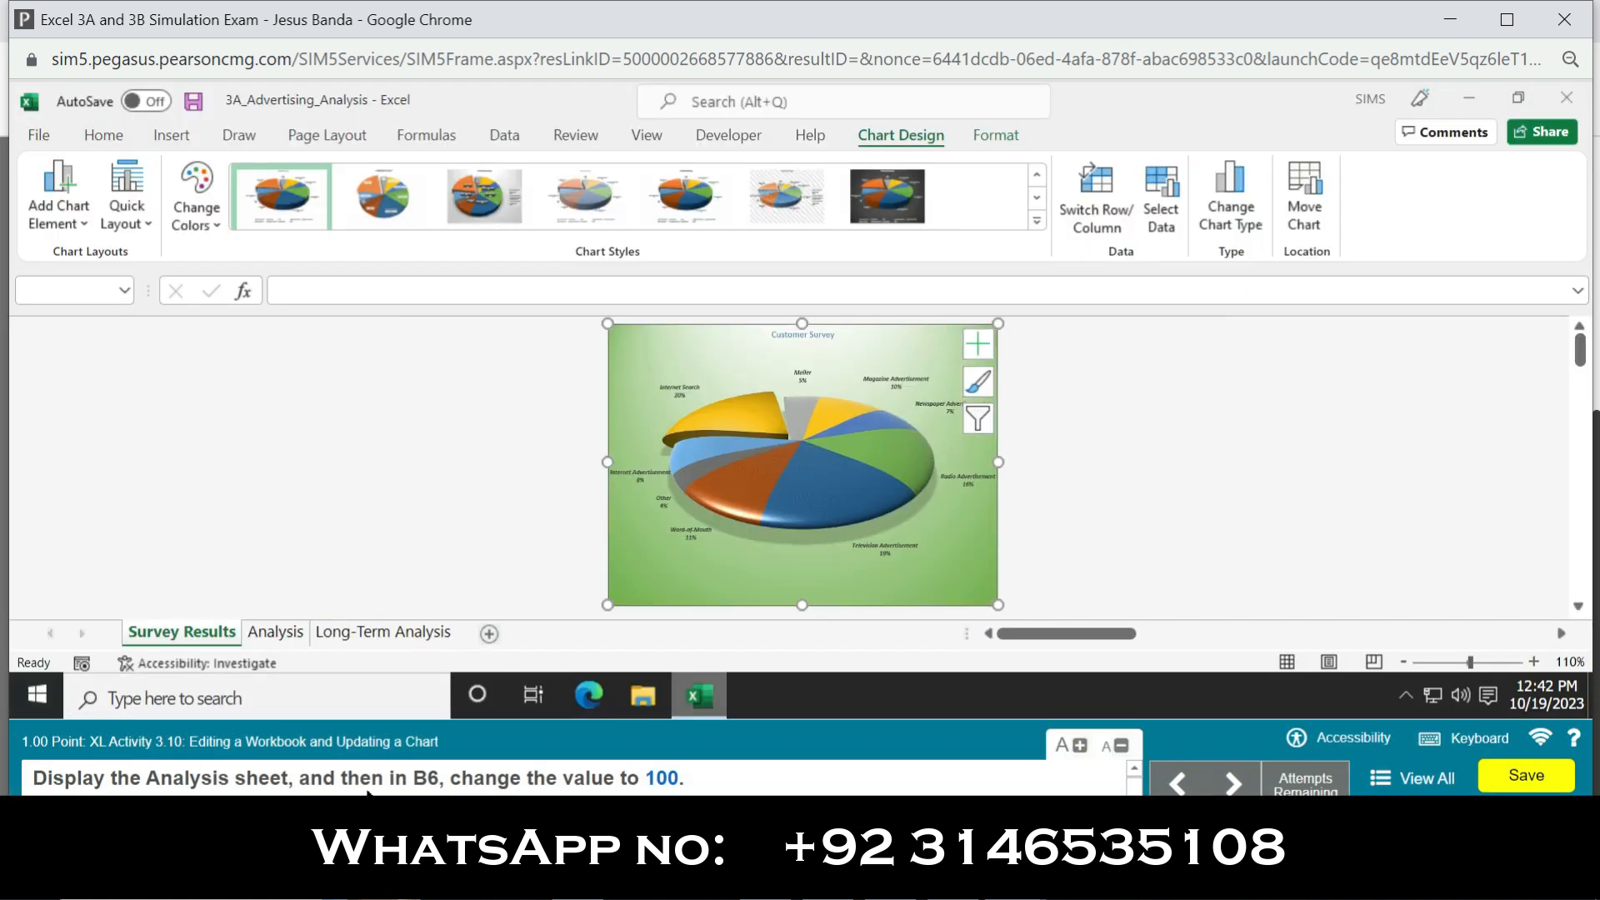
Step: Change the Internet Advertisement responses in cell B6 of the Analysis sheet to 100, and display the Survey Results sheet
left_click(268, 635)
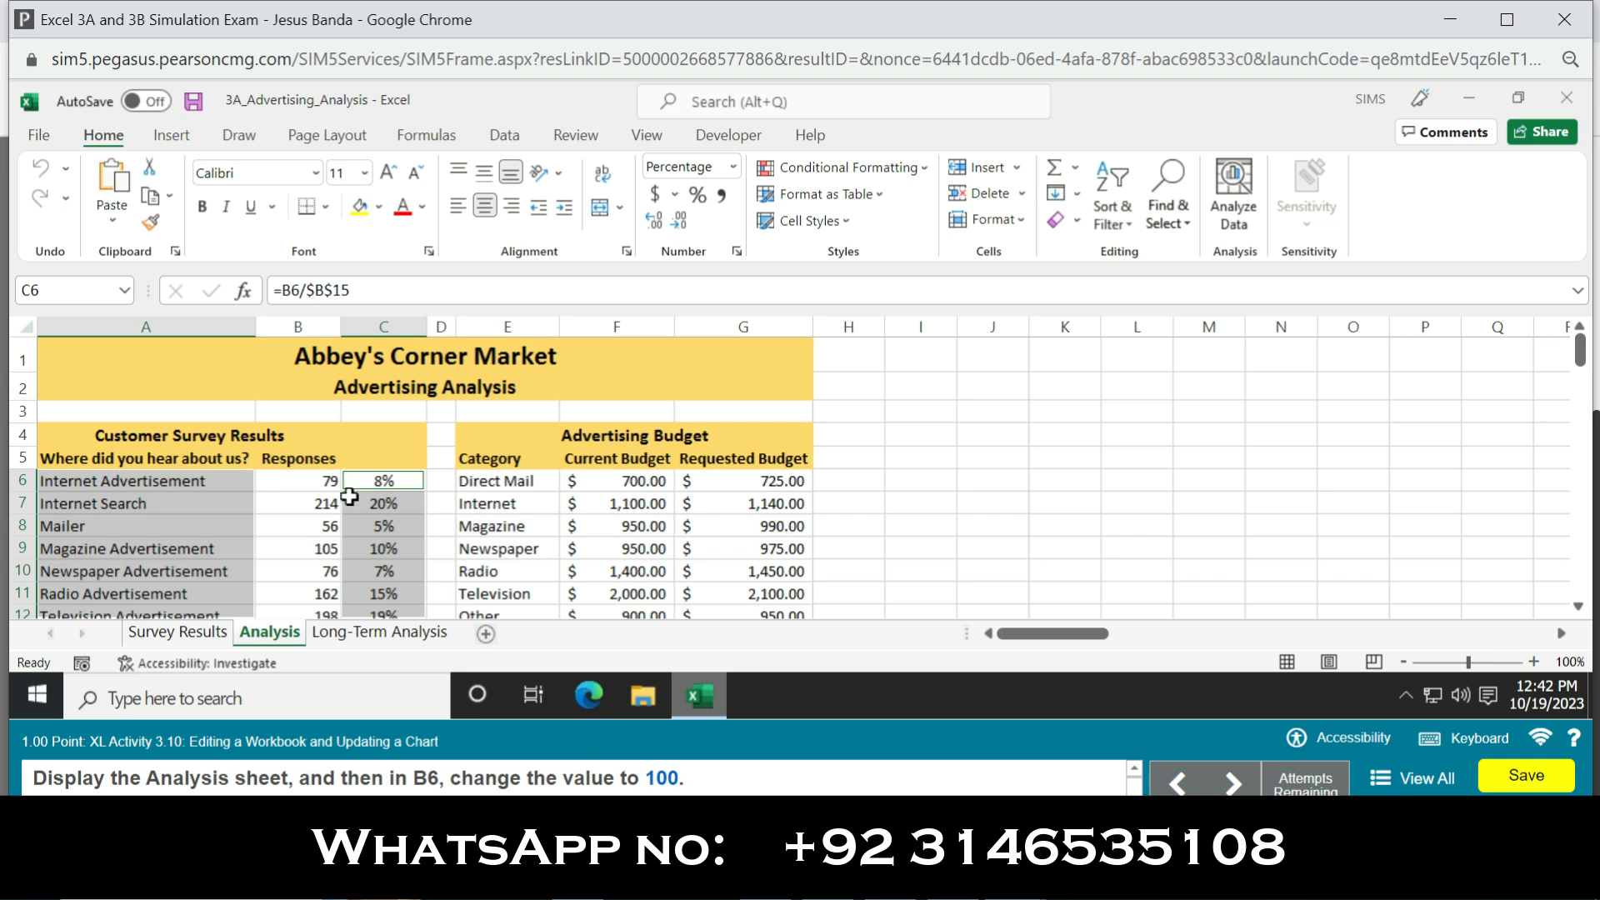
left_click(309, 481)
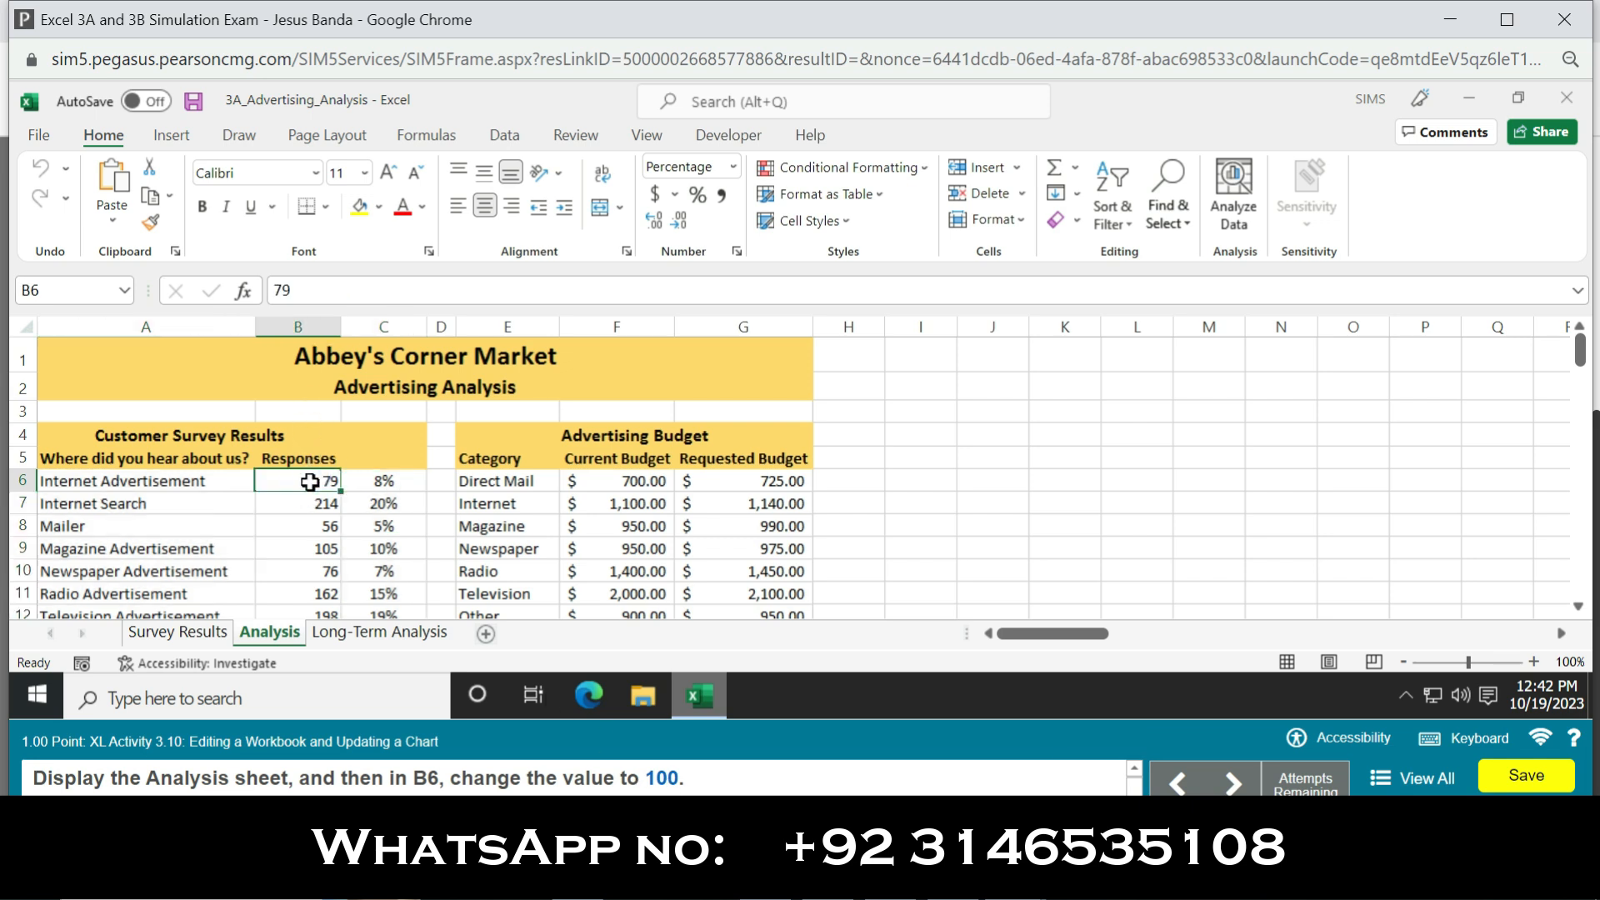
left_click(352, 288)
key("BackSpace")
type("100")
key("Return")
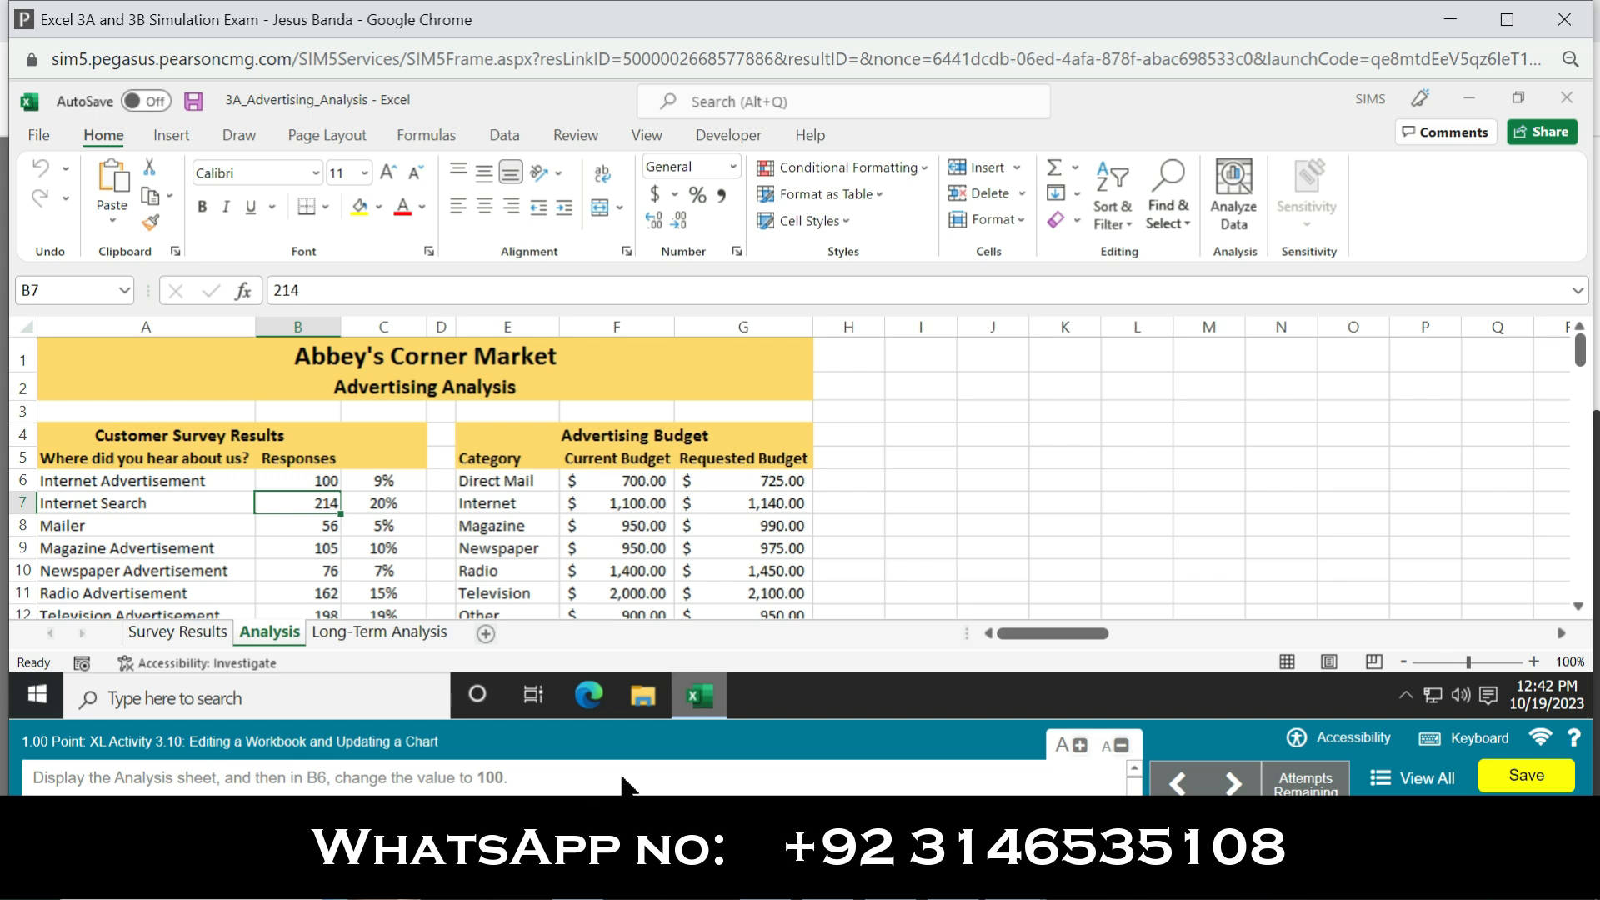
left_click(273, 446)
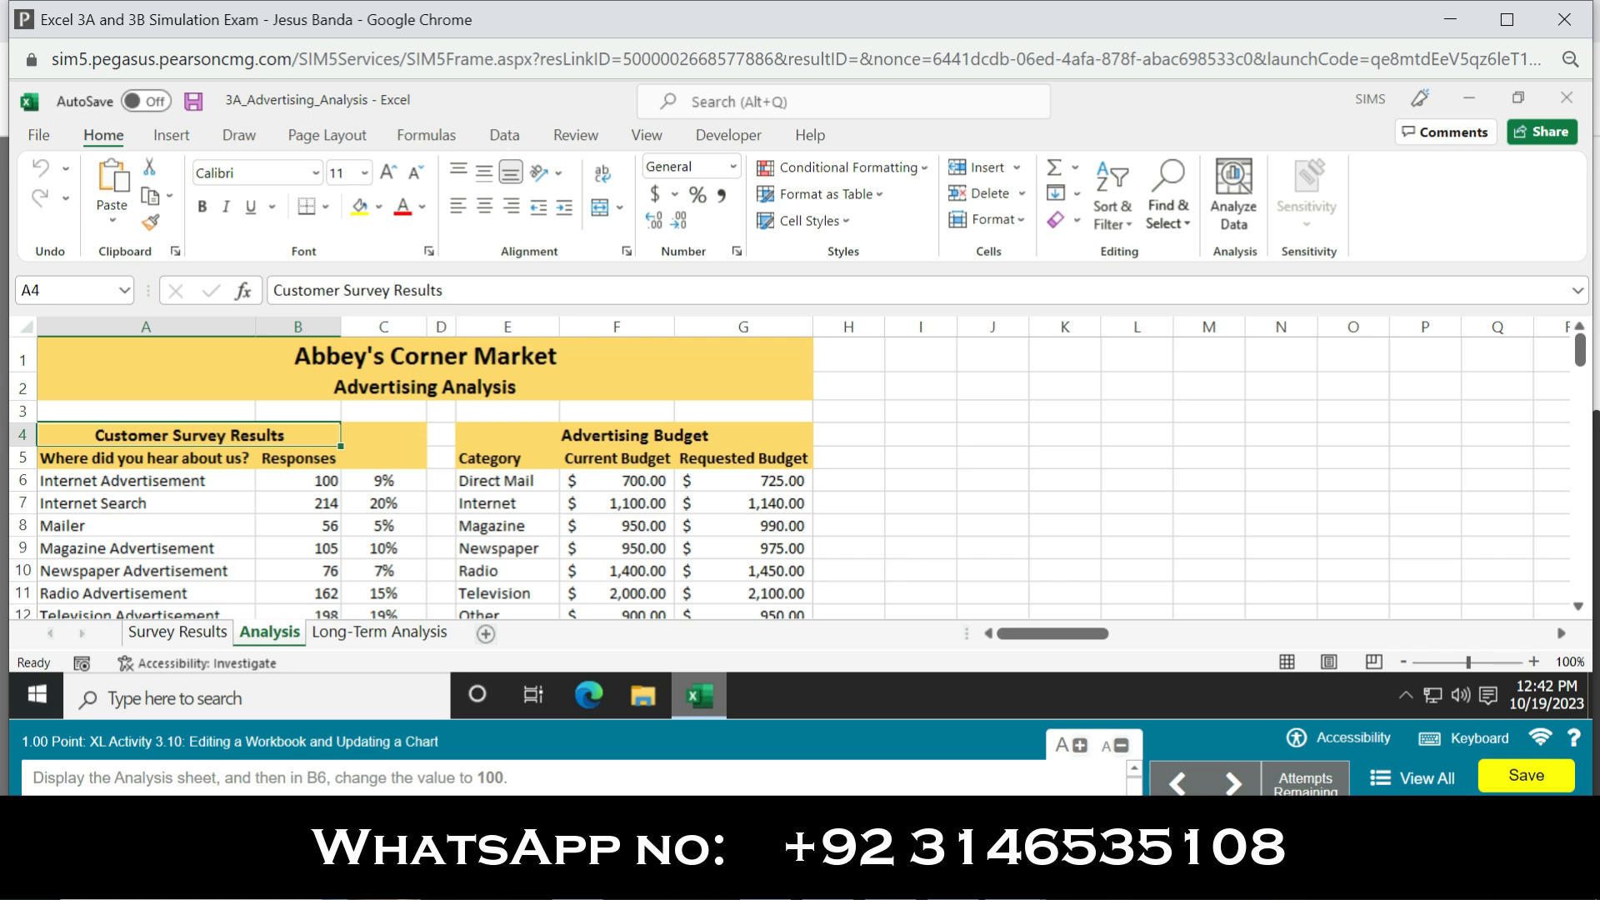
left_click(197, 633)
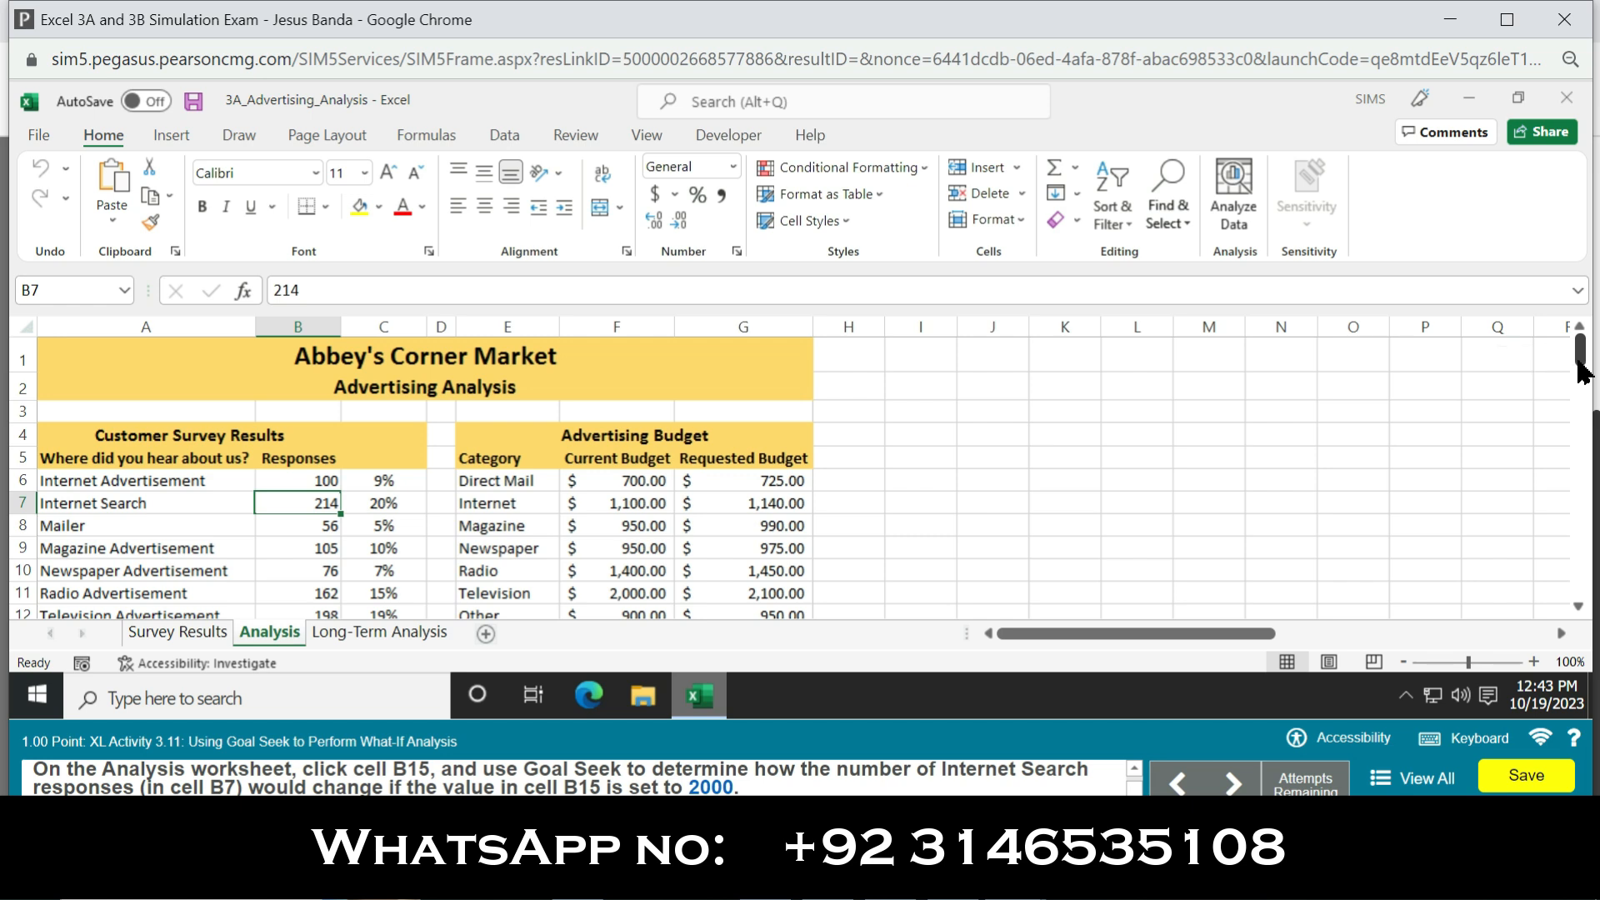
Step: Start a Goal Seek on the total responses in cell B15 of the Analysis sheet
left_click_drag(1583, 373, 1585, 403)
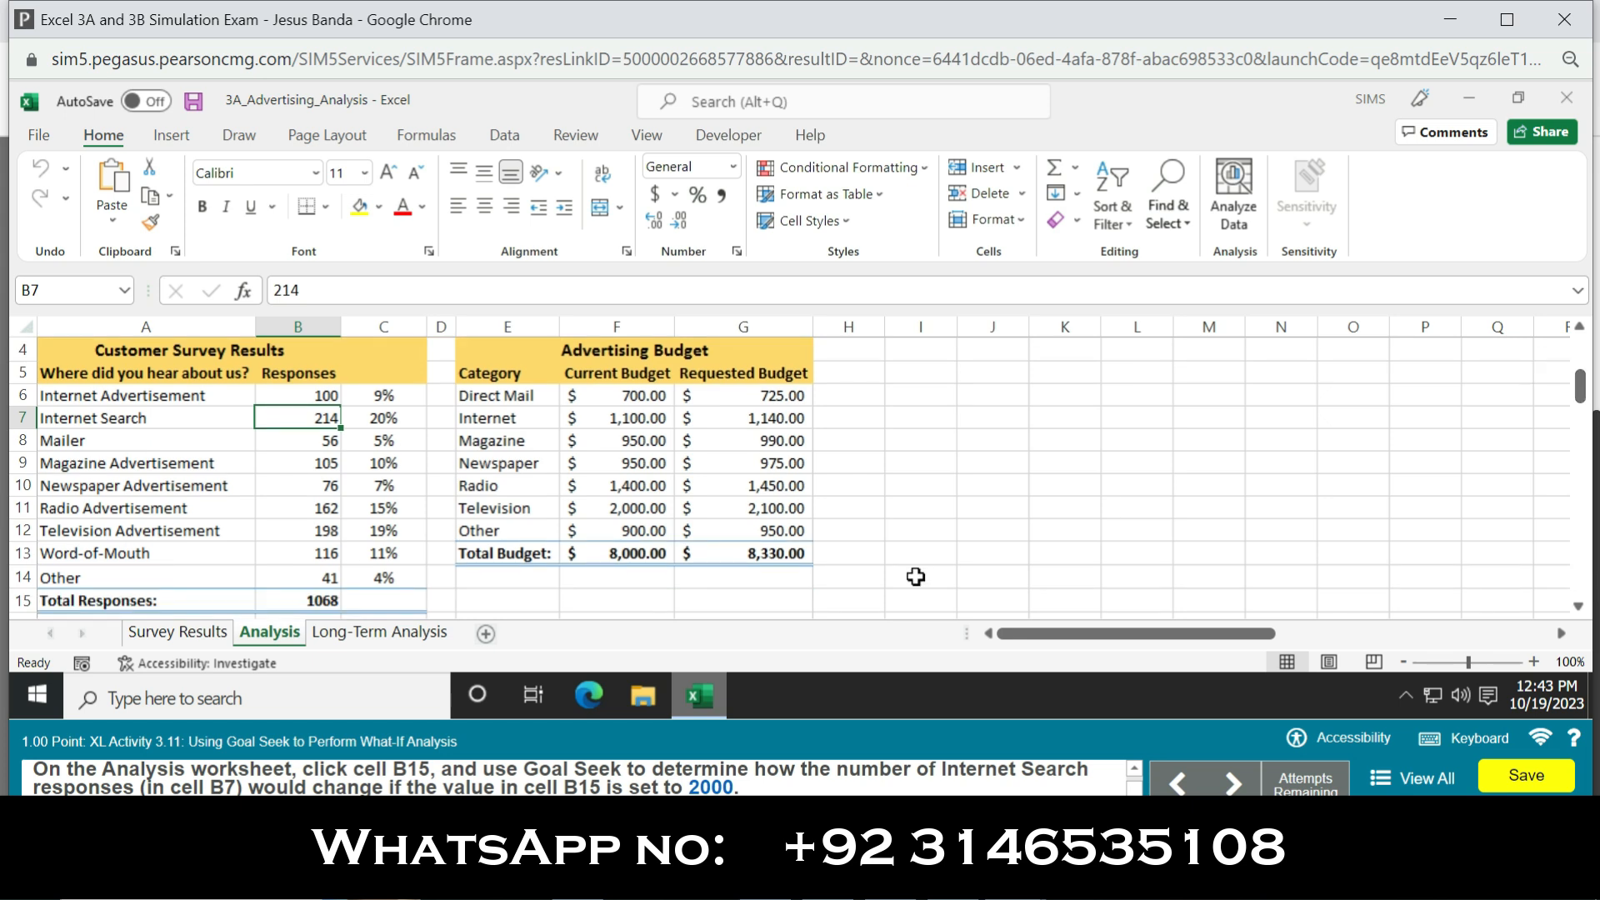
left_click(323, 600)
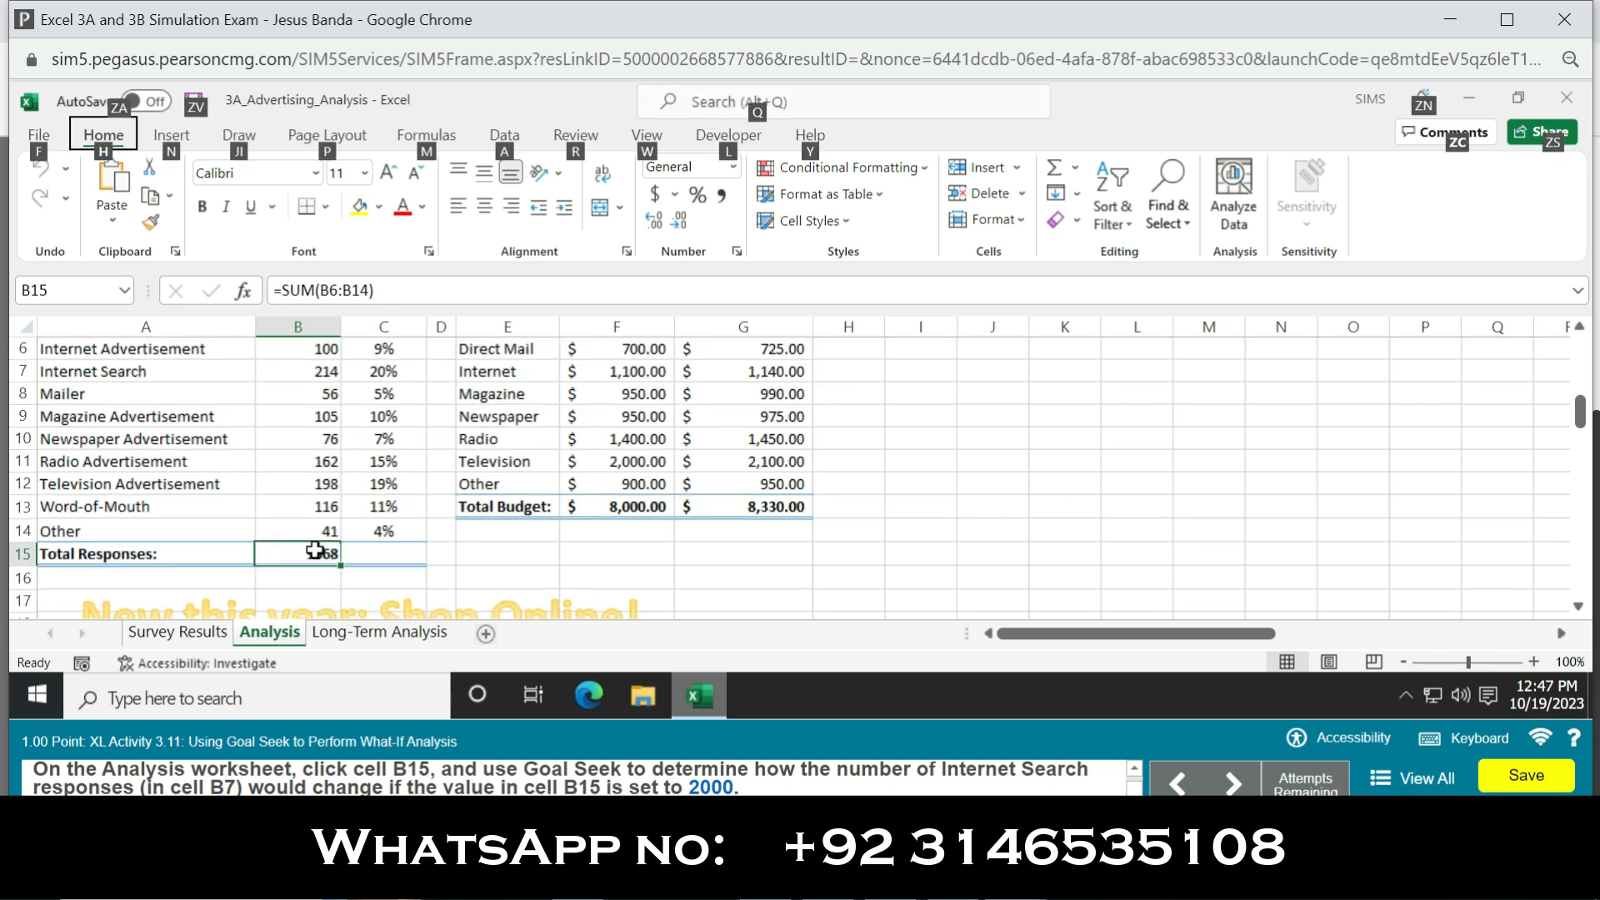
left_click(315, 551)
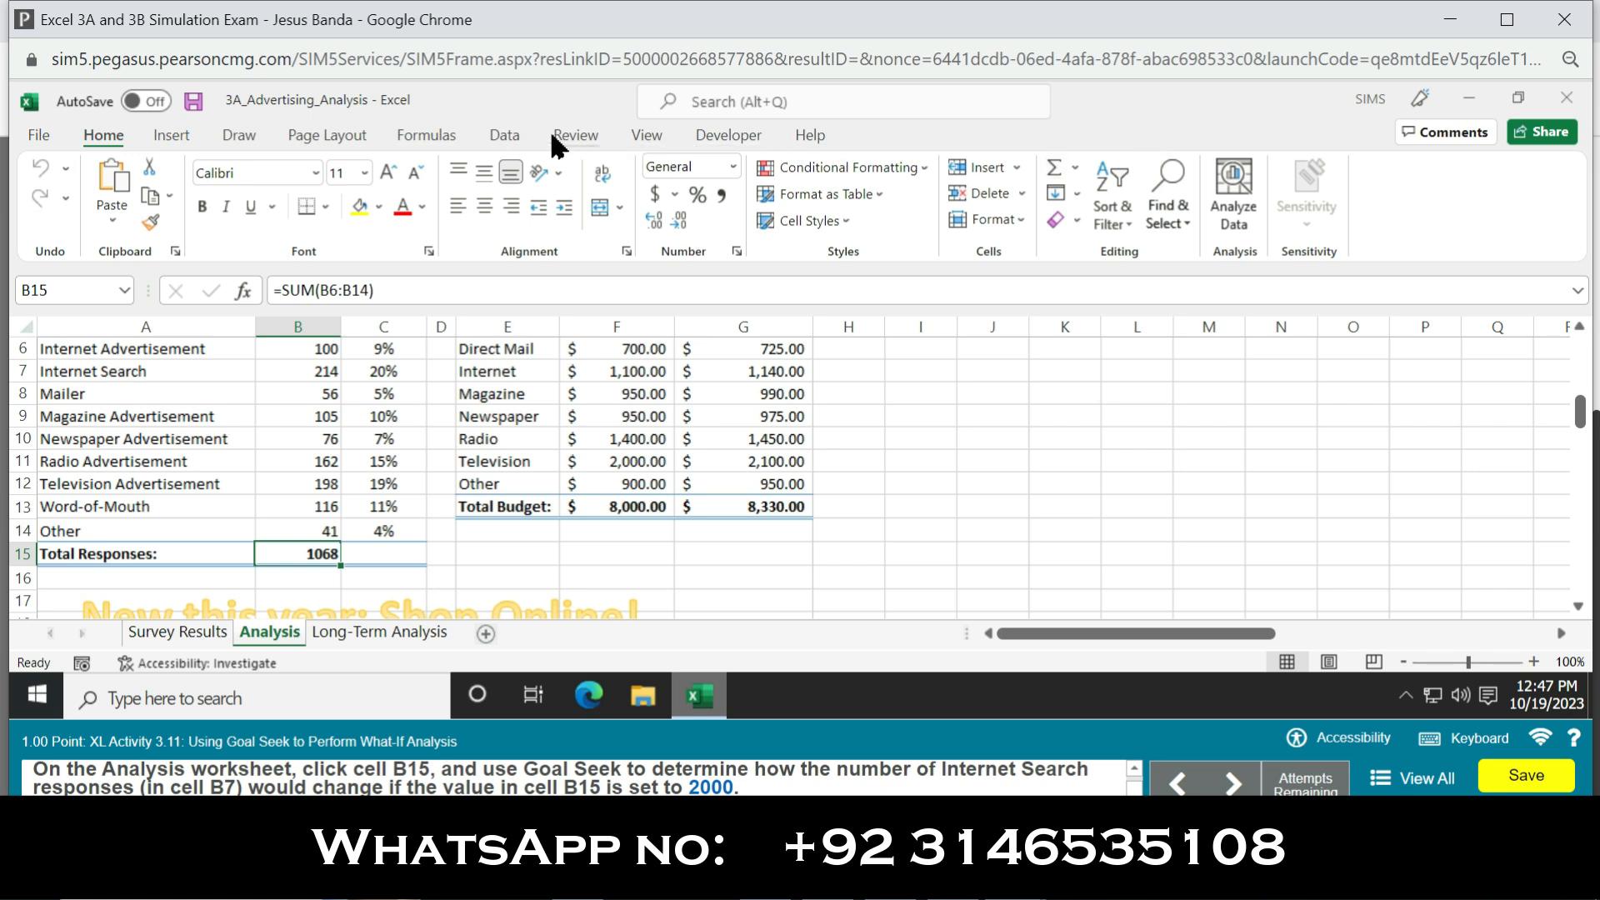
left_click(500, 134)
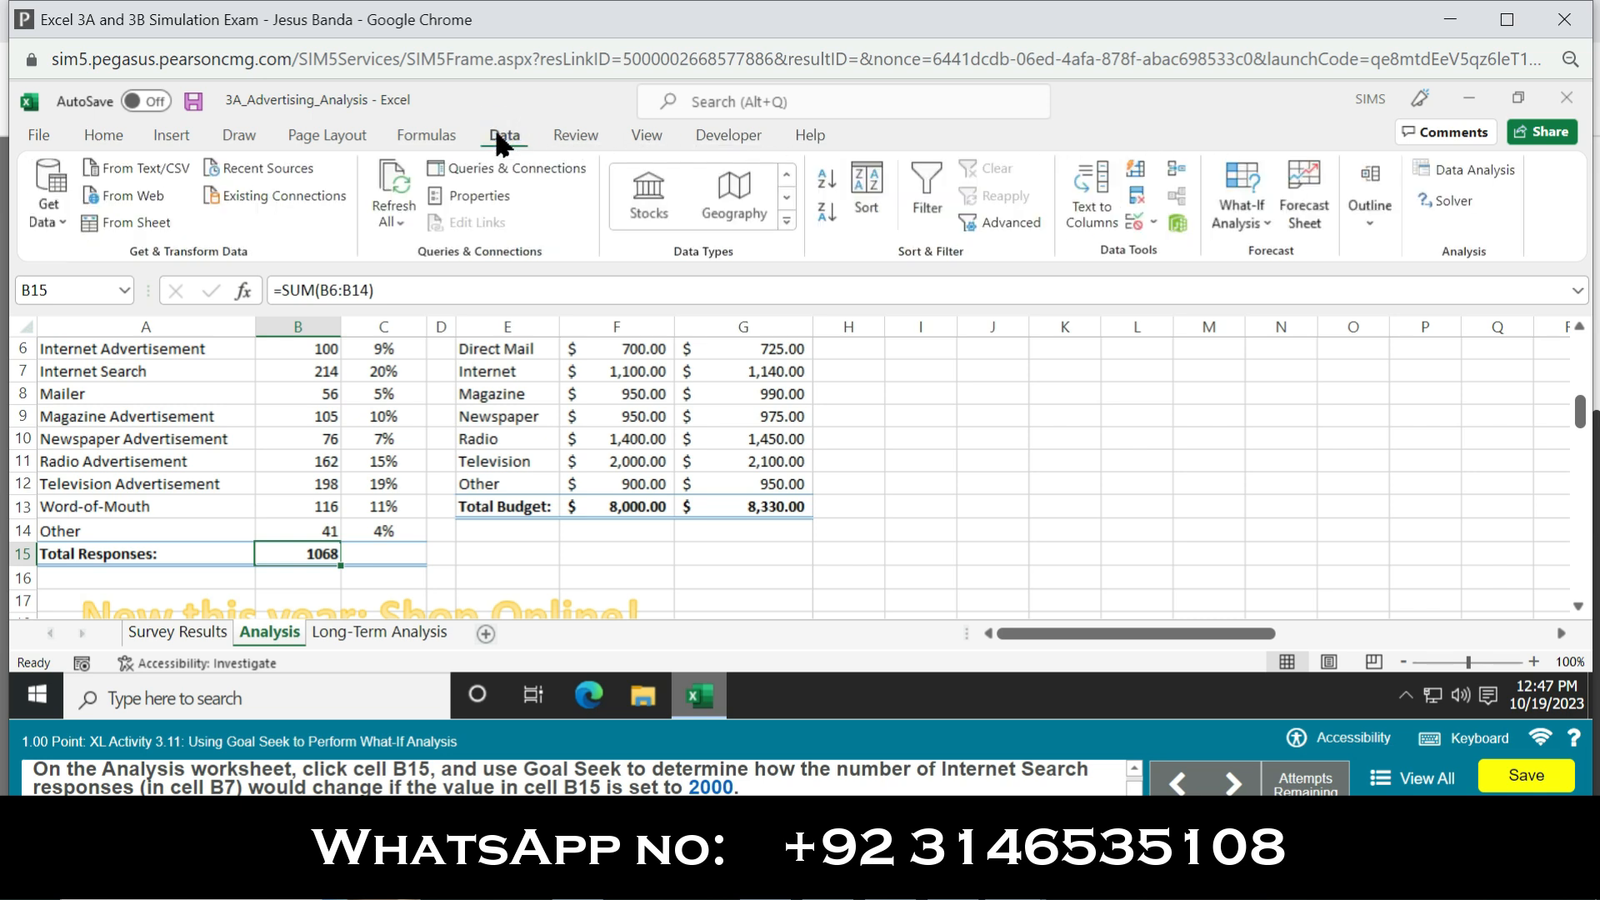
left_click(1255, 223)
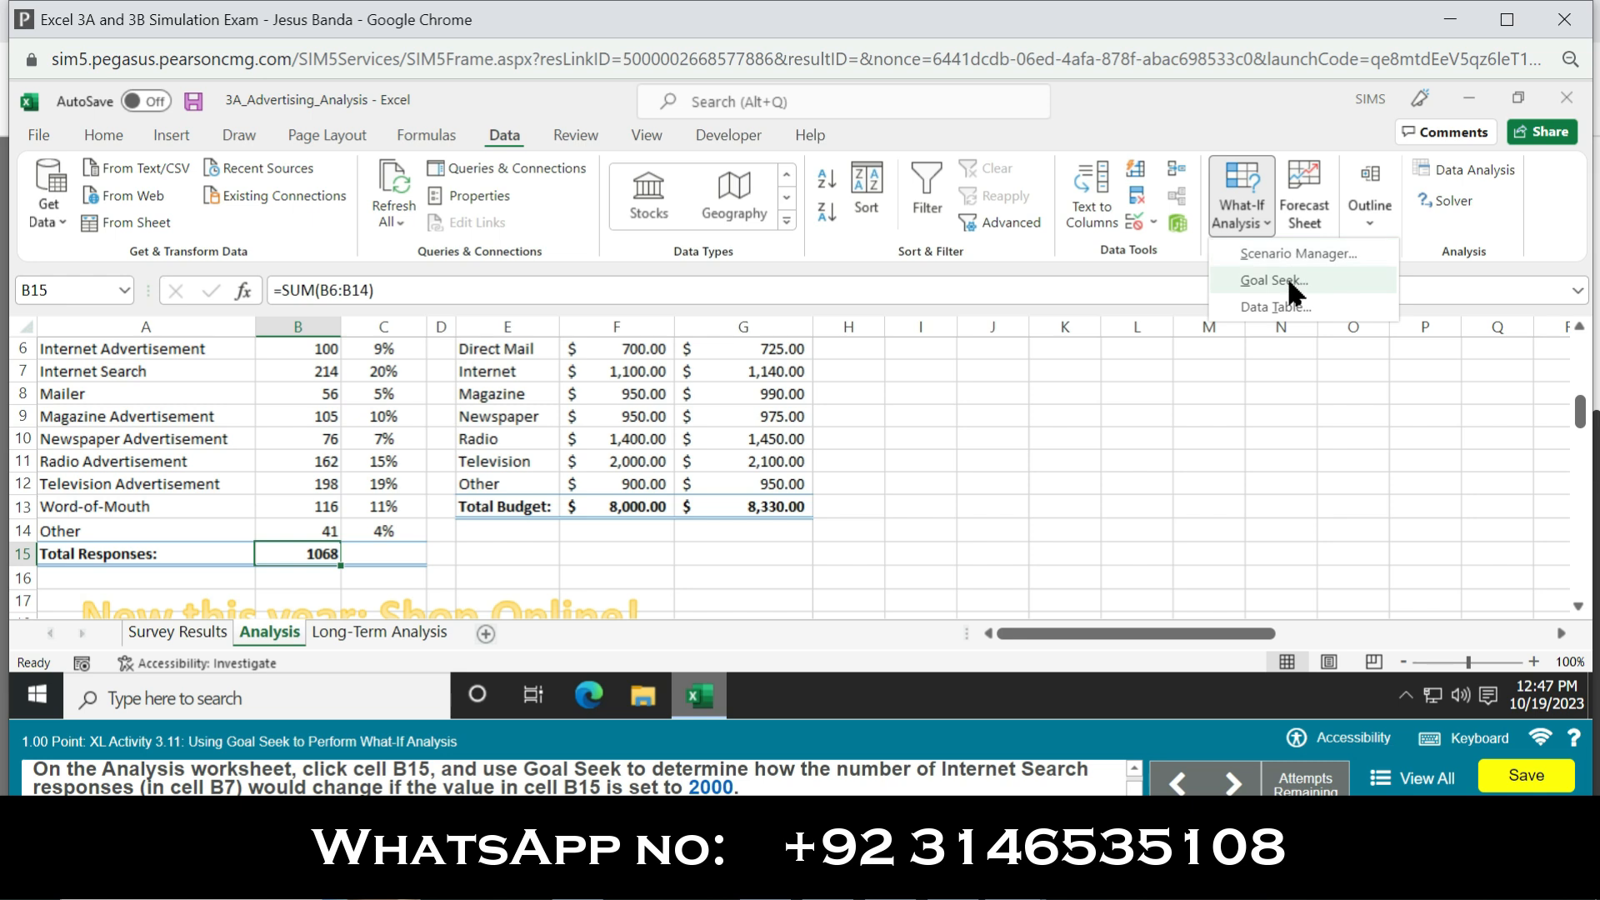
left_click(1287, 288)
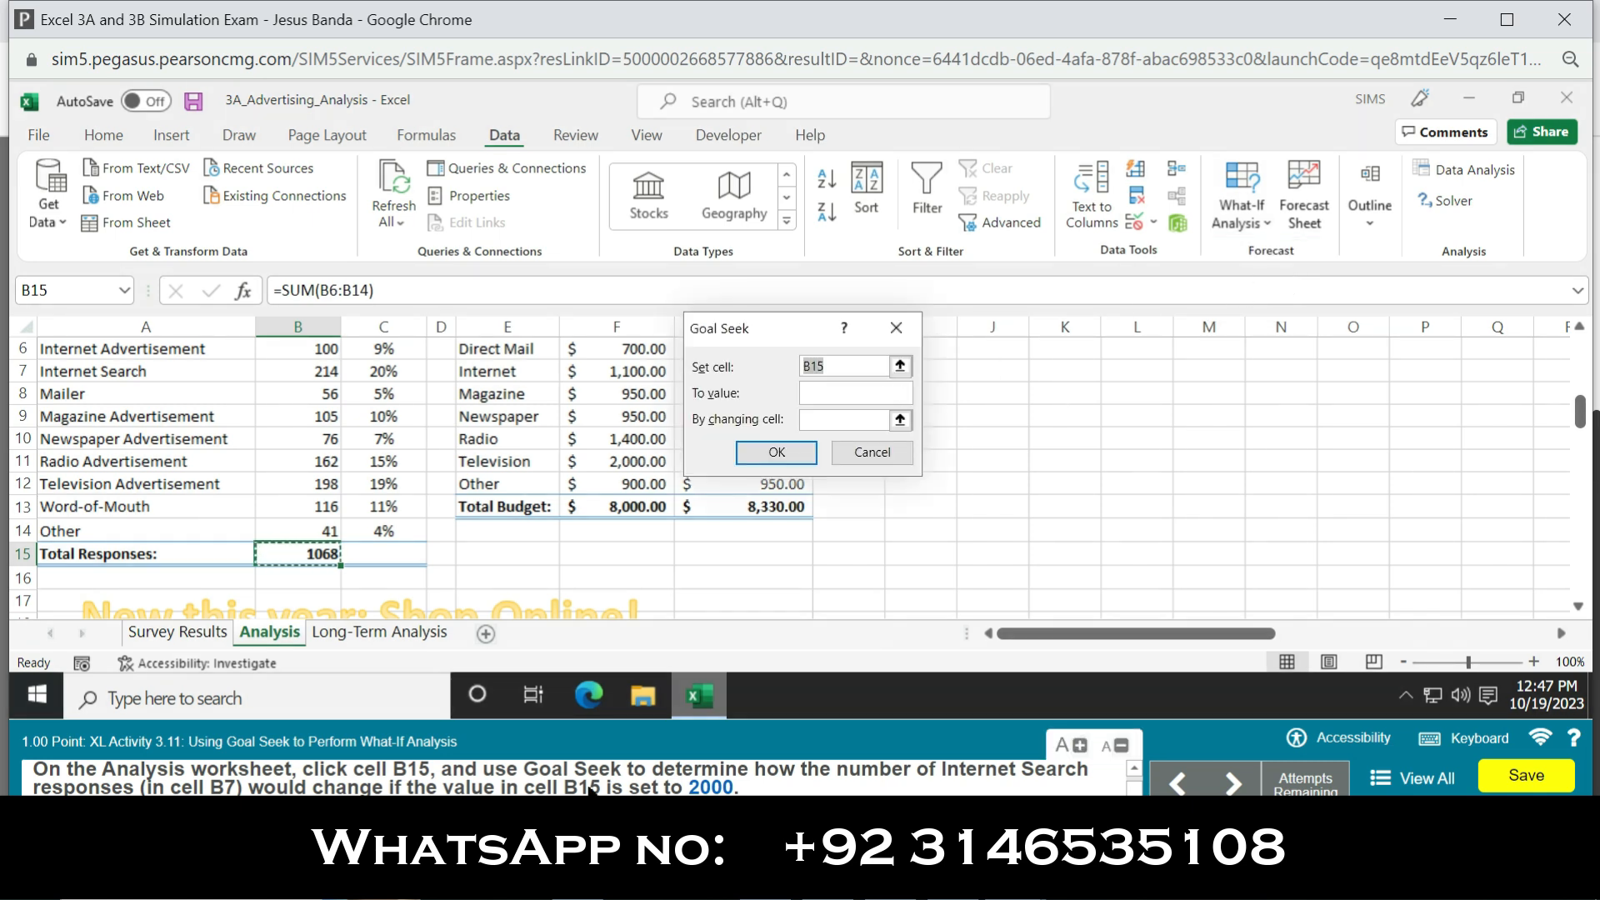